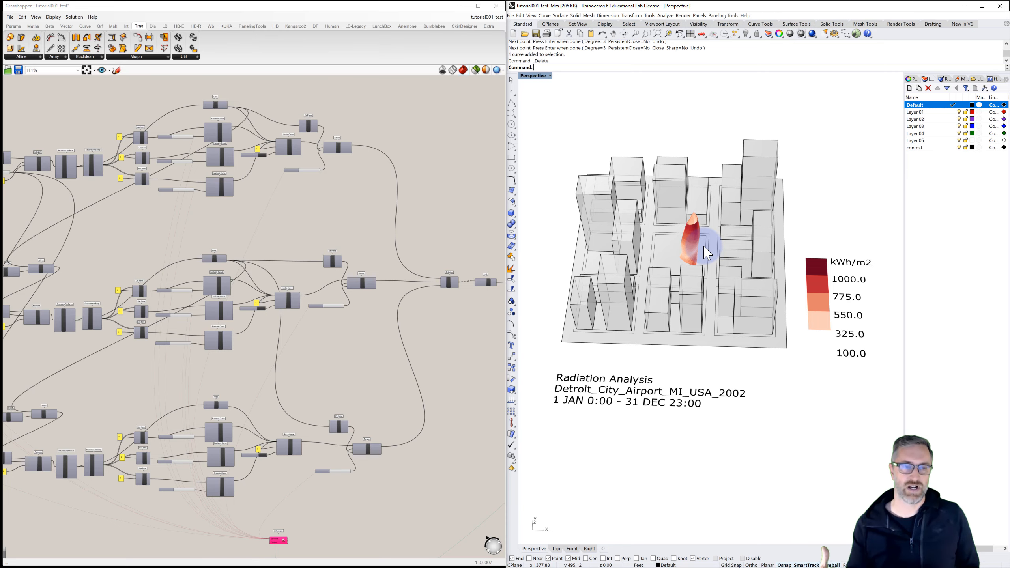
- Set the rotation angle slider feeding the middle profile curve's Rotate component to 5
{"action": "right_click_drag", "start_coordinate": [695, 255], "coordinate": [734, 305]}
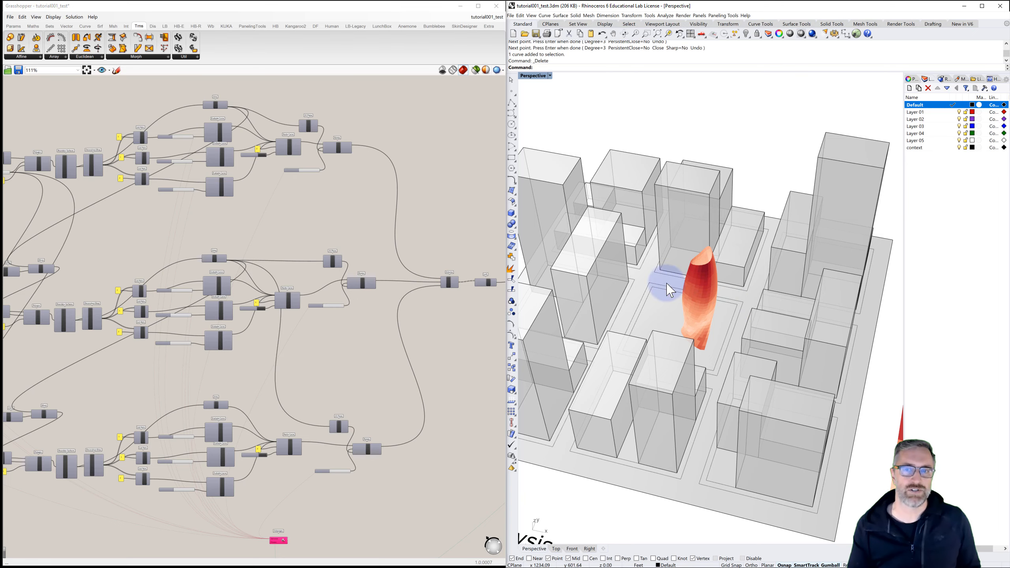
{"action": "scroll", "coordinate": [327, 305], "scroll_direction": "up", "scroll_amount": 5}
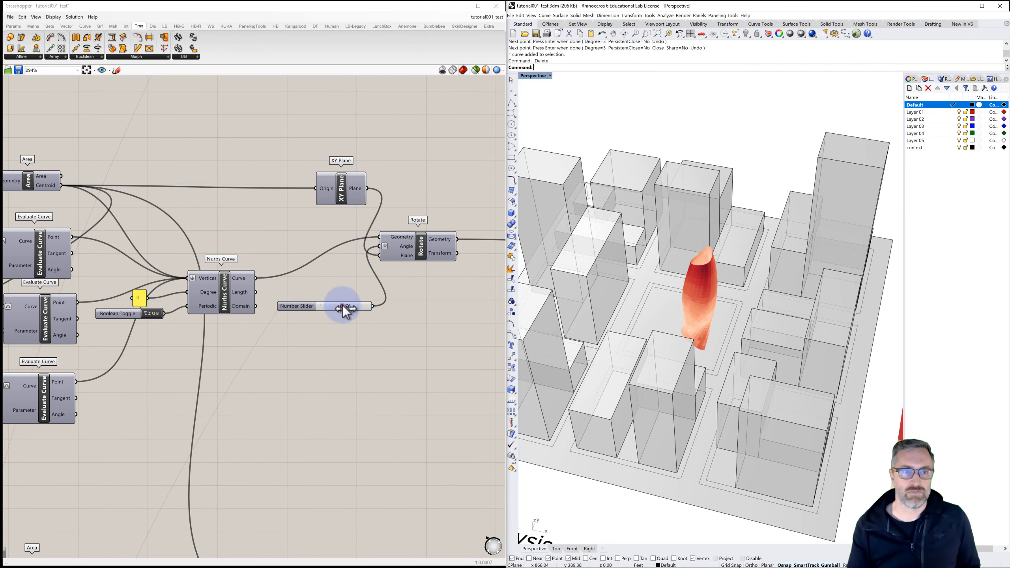
{"action": "mouse_move", "coordinate": [342, 306]}
{"action": "left_mouse_down"}
{"action": "mouse_move", "coordinate": [356, 311]}
{"action": "mouse_move", "coordinate": [326, 307]}
{"action": "left_mouse_up"}
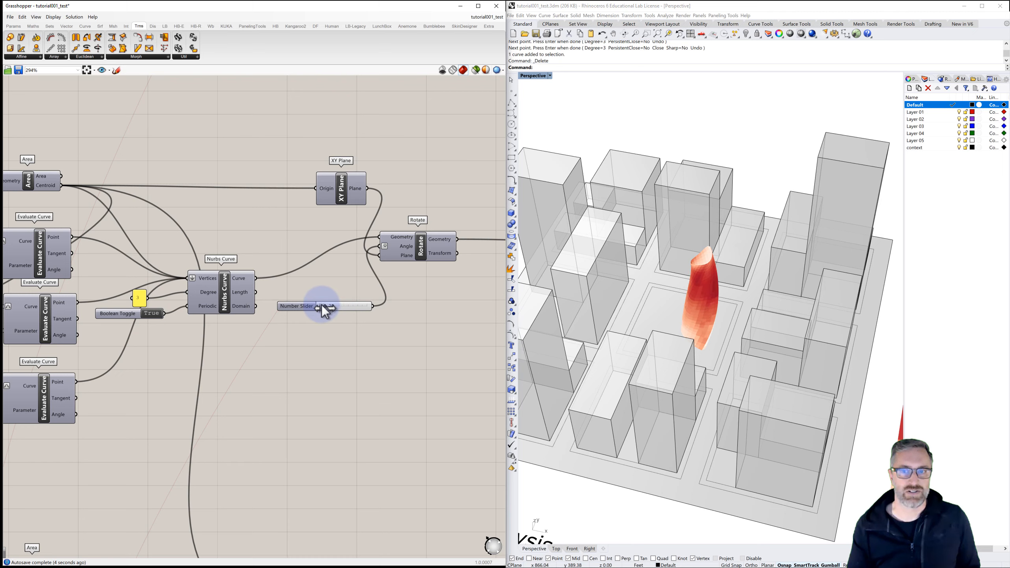
{"action": "left_click_drag", "start_coordinate": [320, 305], "coordinate": [316, 306]}
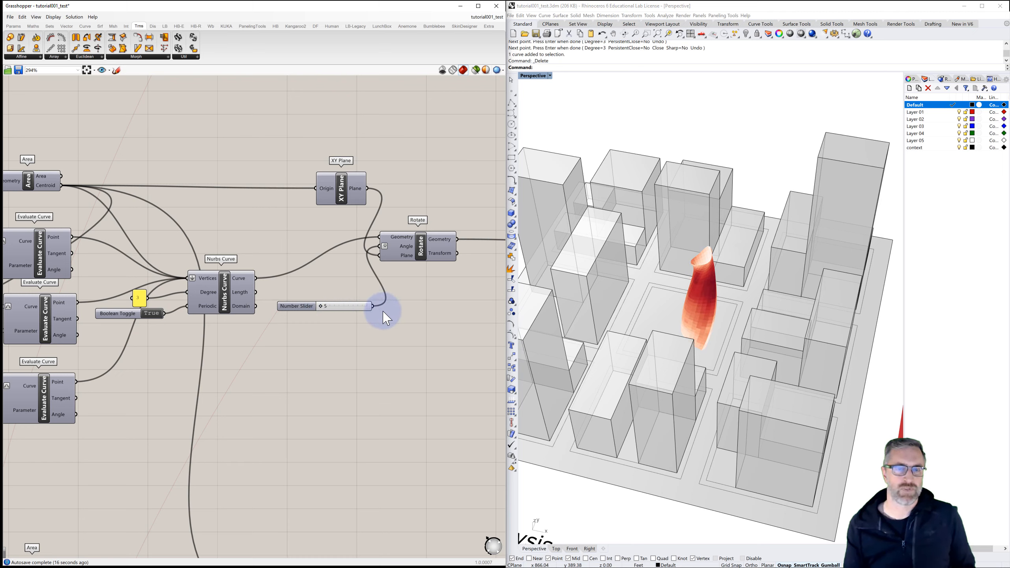
- Try several rotation angles on the slider of the lowest profile group's Rotate component, finishing at 5
{"action": "right_click_drag", "start_coordinate": [400, 310], "coordinate": [390, 253]}
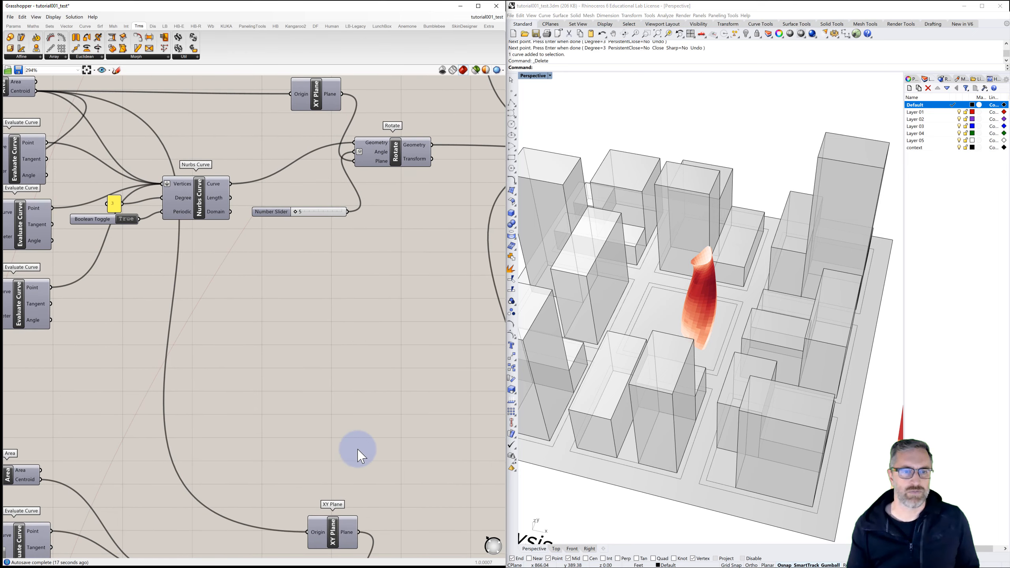
{"action": "right_click_drag", "start_coordinate": [355, 448], "coordinate": [336, 353]}
{"action": "scroll", "coordinate": [335, 353], "scroll_direction": "down", "scroll_amount": 1}
{"action": "right_click_drag", "start_coordinate": [337, 465], "coordinate": [316, 367]}
{"action": "scroll", "coordinate": [326, 382], "scroll_direction": "up", "scroll_amount": 3}
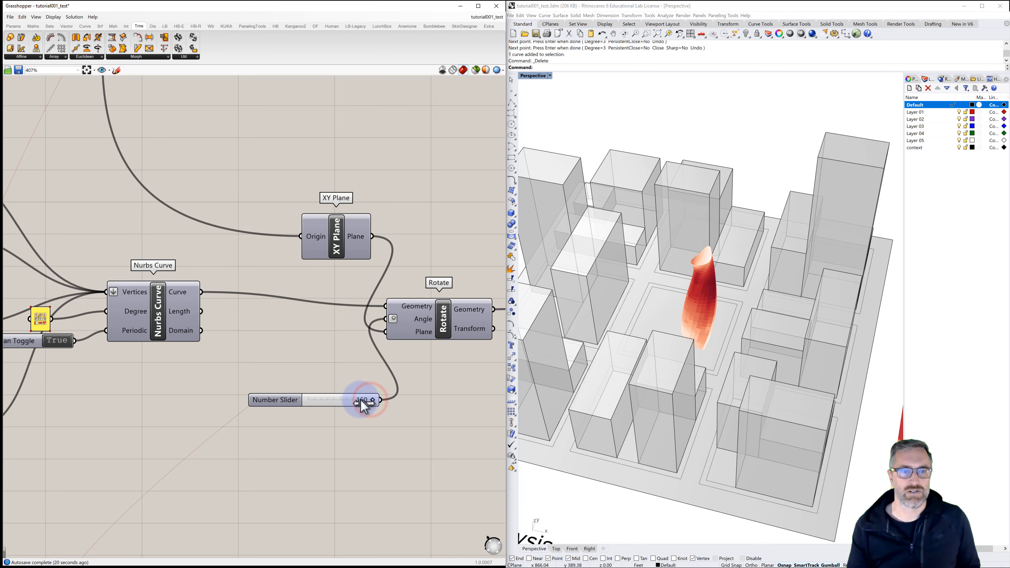
{"action": "left_click_drag", "start_coordinate": [356, 400], "coordinate": [357, 399]}
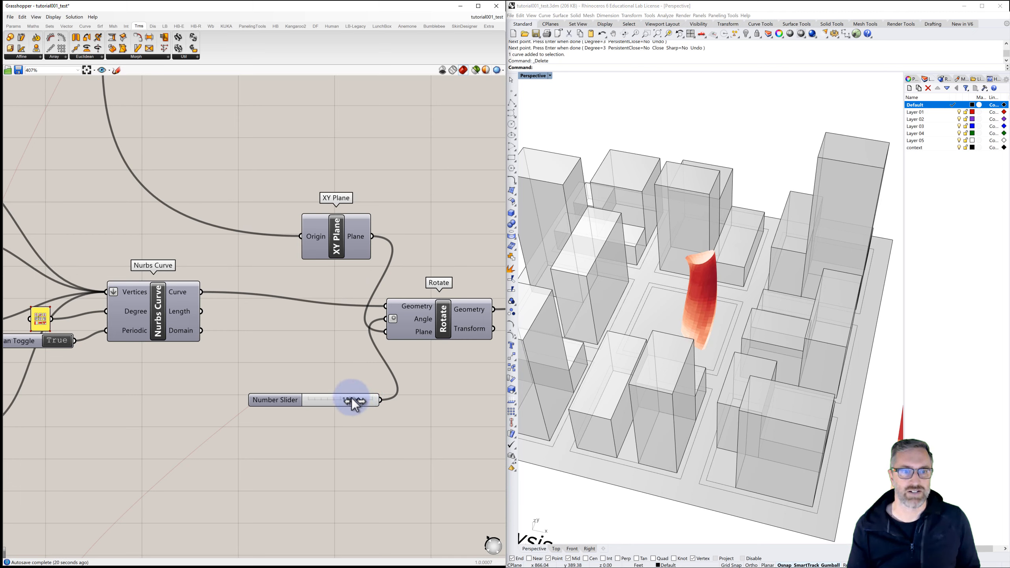
{"action": "left_click_drag", "start_coordinate": [349, 398], "coordinate": [347, 399]}
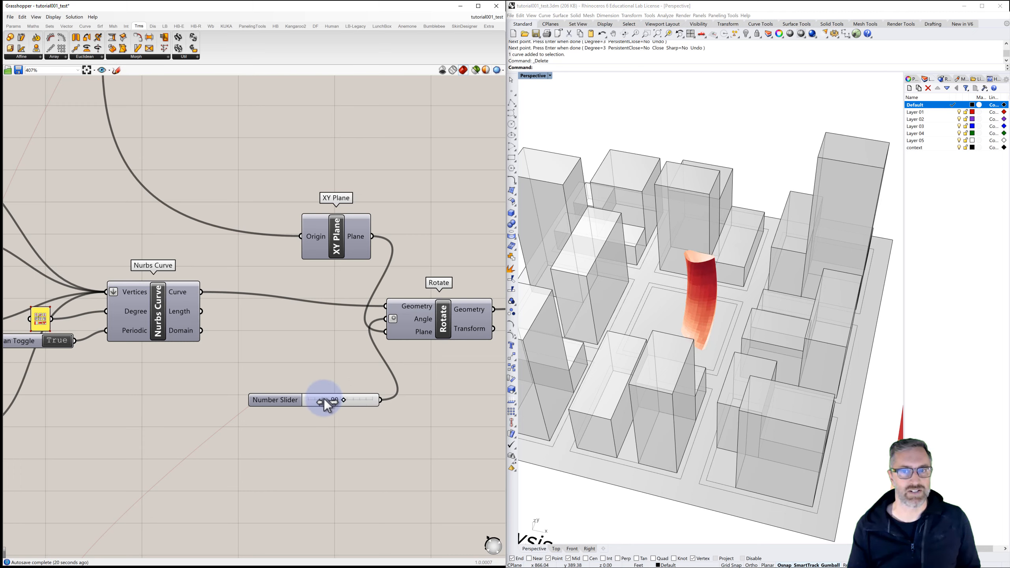
{"action": "left_click_drag", "start_coordinate": [324, 398], "coordinate": [316, 398]}
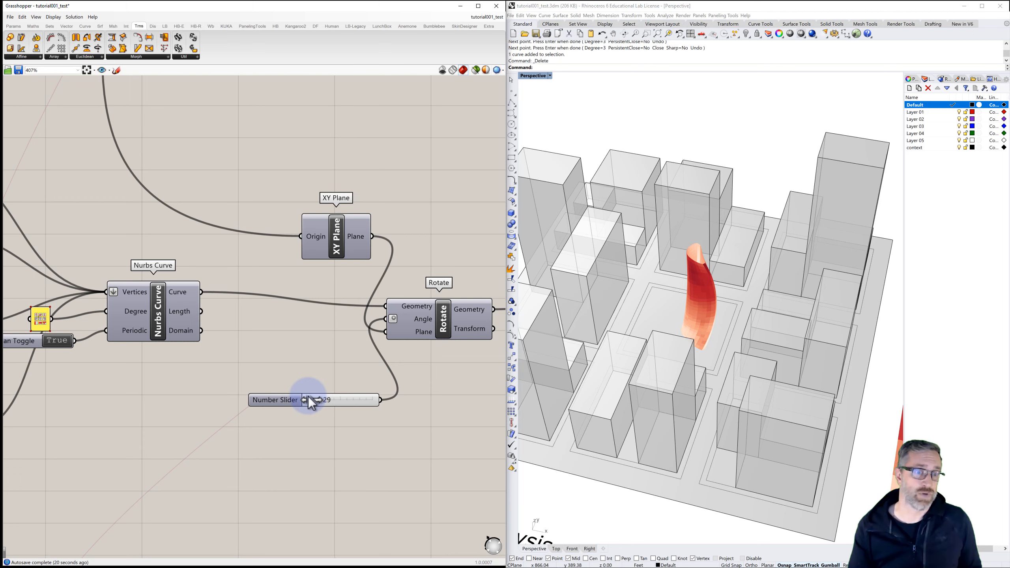
{"action": "left_click_drag", "start_coordinate": [308, 398], "coordinate": [359, 364]}
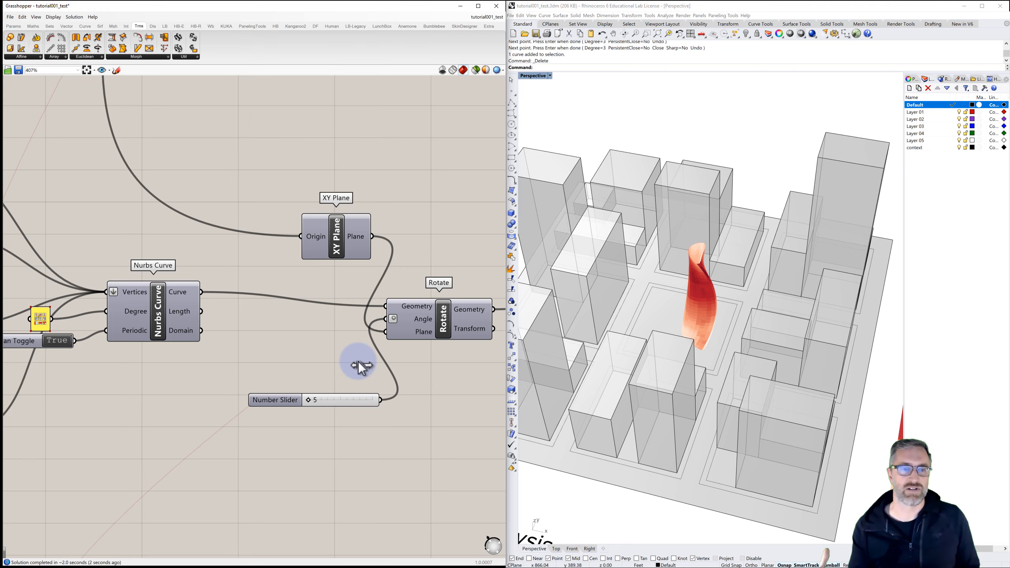
- Examine the twisted tower's radiation colours among the context buildings from several angles, together with the analysis legend
{"action": "right_click_drag", "start_coordinate": [691, 349], "coordinate": [705, 322]}
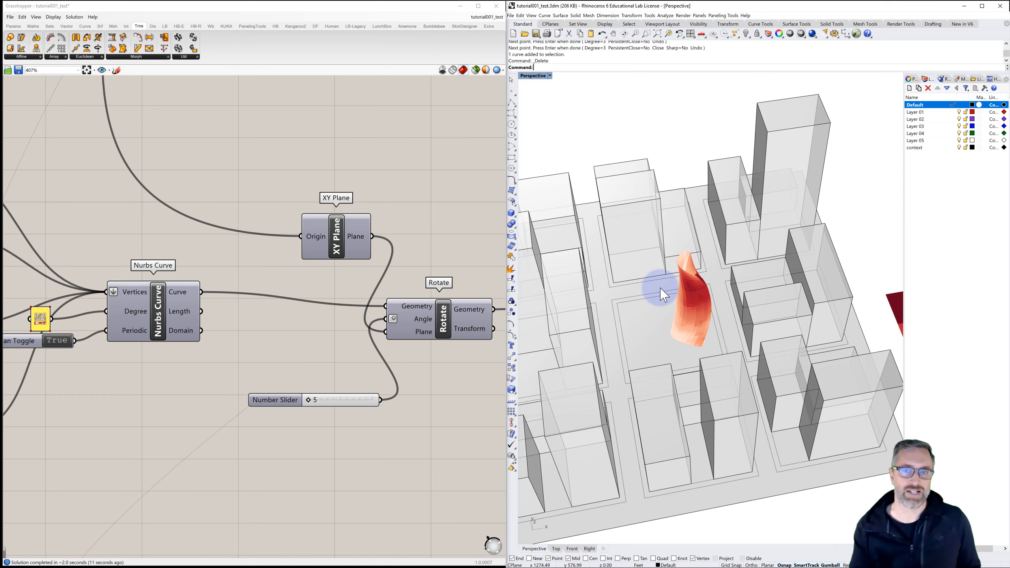
{"action": "right_click_drag", "start_coordinate": [654, 316], "coordinate": [699, 274]}
{"action": "scroll", "coordinate": [701, 278], "scroll_direction": "down", "scroll_amount": 3}
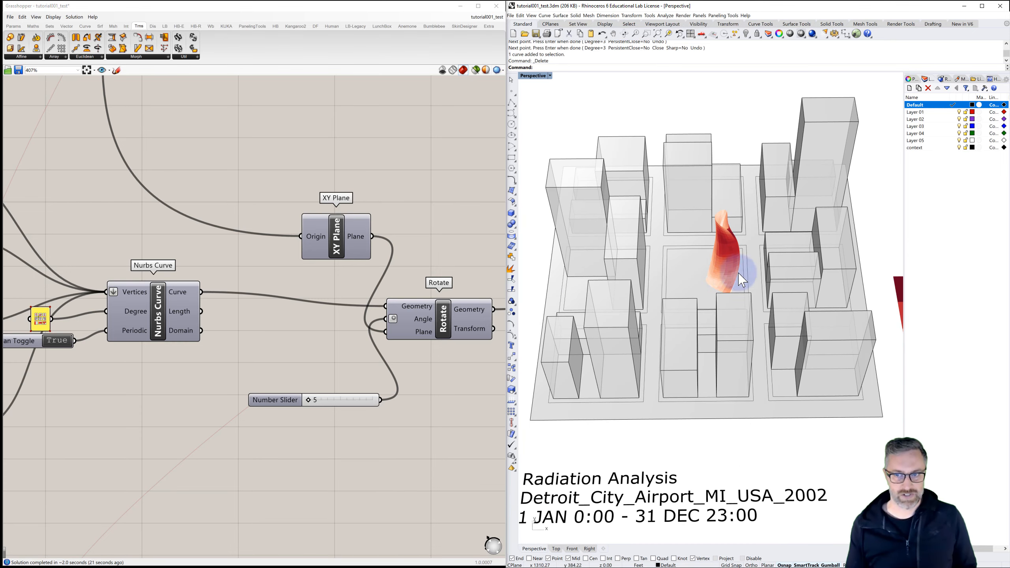
{"action": "scroll", "coordinate": [727, 331], "scroll_direction": "down", "scroll_amount": 2}
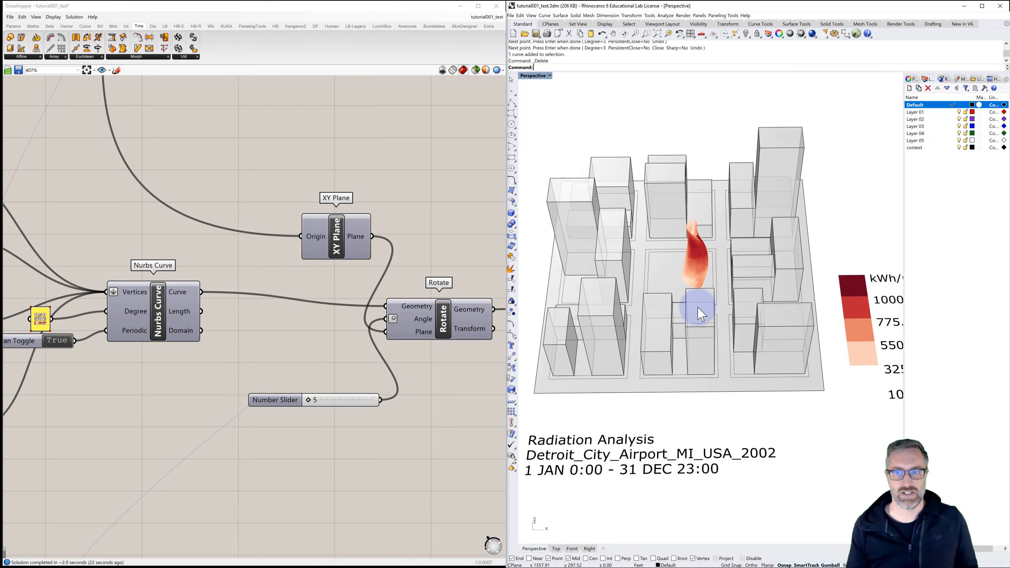
{"action": "right_click_drag", "start_coordinate": [744, 326], "coordinate": [700, 289]}
{"action": "scroll", "coordinate": [713, 289], "scroll_direction": "down", "scroll_amount": 2}
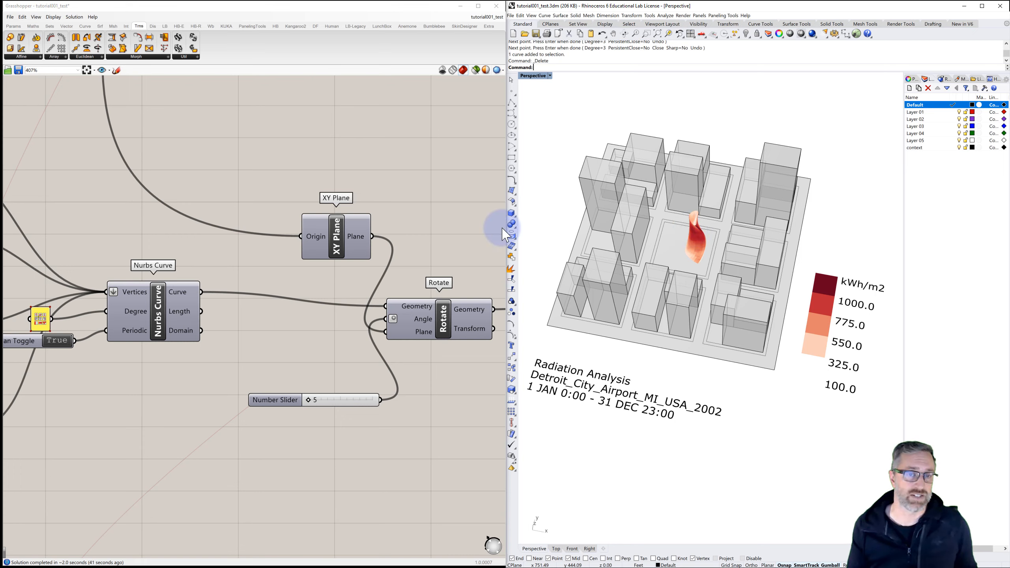
{"action": "mouse_move", "coordinate": [634, 278]}
{"action": "right_mouse_down"}
{"action": "mouse_move", "coordinate": [669, 262]}
{"action": "mouse_move", "coordinate": [699, 284]}
{"action": "mouse_move", "coordinate": [655, 265]}
{"action": "mouse_move", "coordinate": [624, 273]}
{"action": "right_mouse_up"}
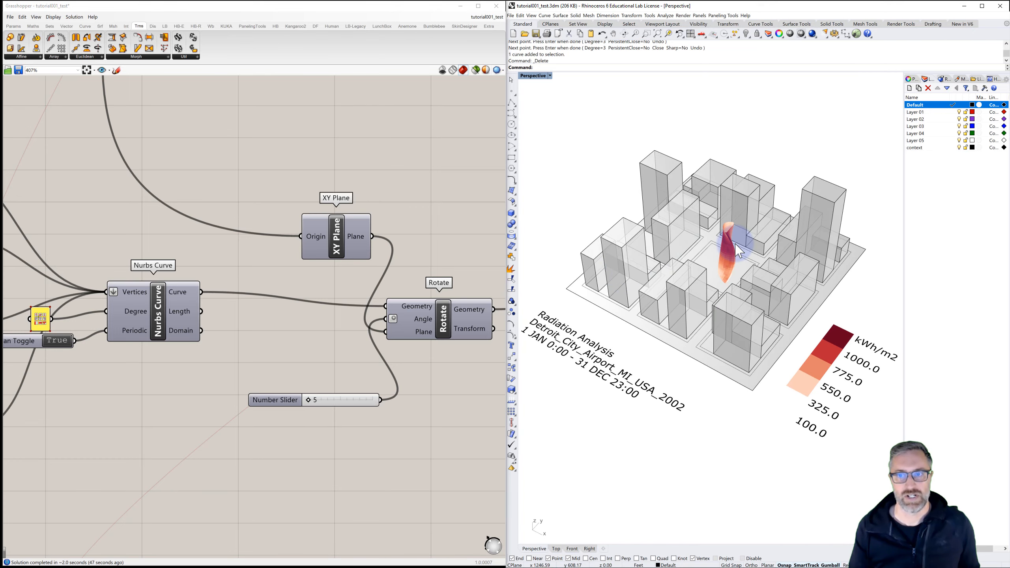
{"action": "scroll", "coordinate": [738, 251], "scroll_direction": "up", "scroll_amount": 3}
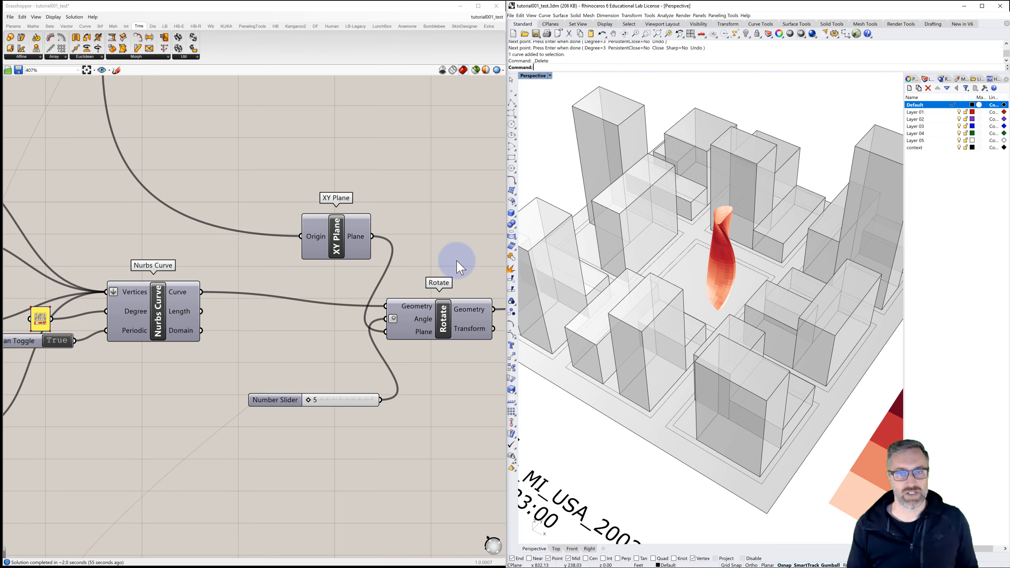
{"action": "scroll", "coordinate": [668, 265], "scroll_direction": "down", "scroll_amount": 3}
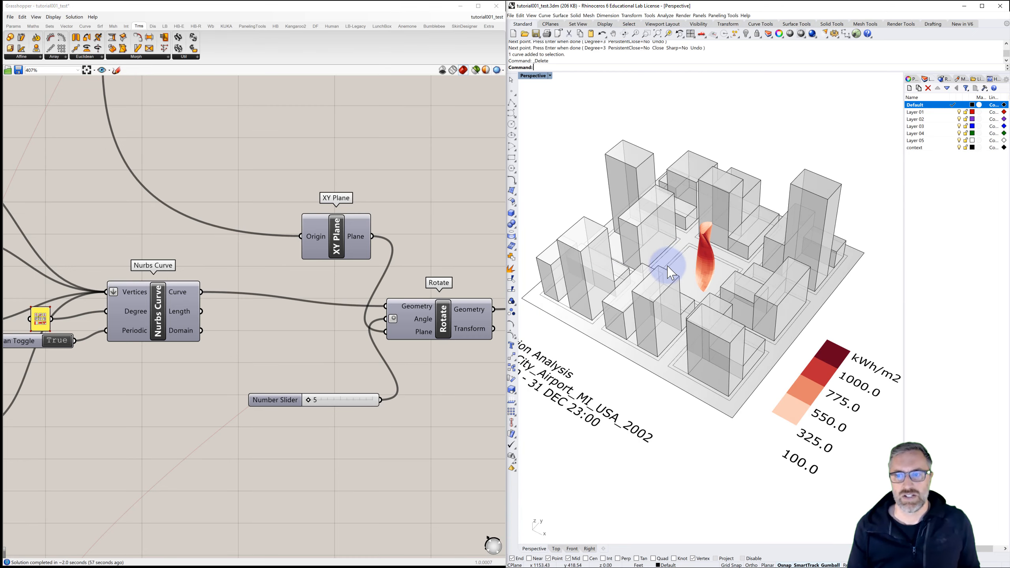
{"action": "right_click_drag", "start_coordinate": [668, 273], "coordinate": [693, 271]}
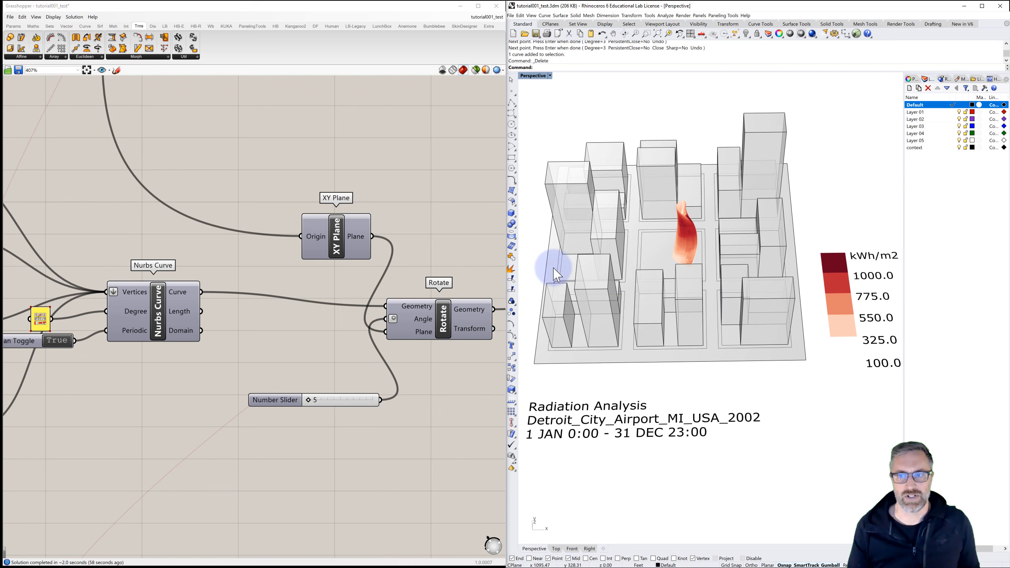
- Create a new, empty Grasshopper document
{"action": "left_click", "coordinate": [190, 135]}
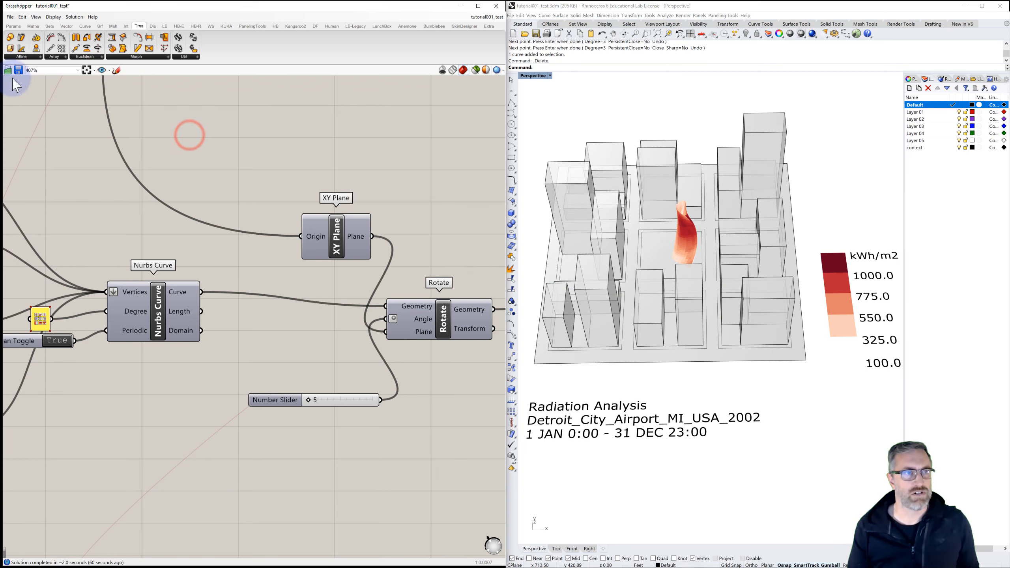
{"action": "left_click", "coordinate": [10, 16]}
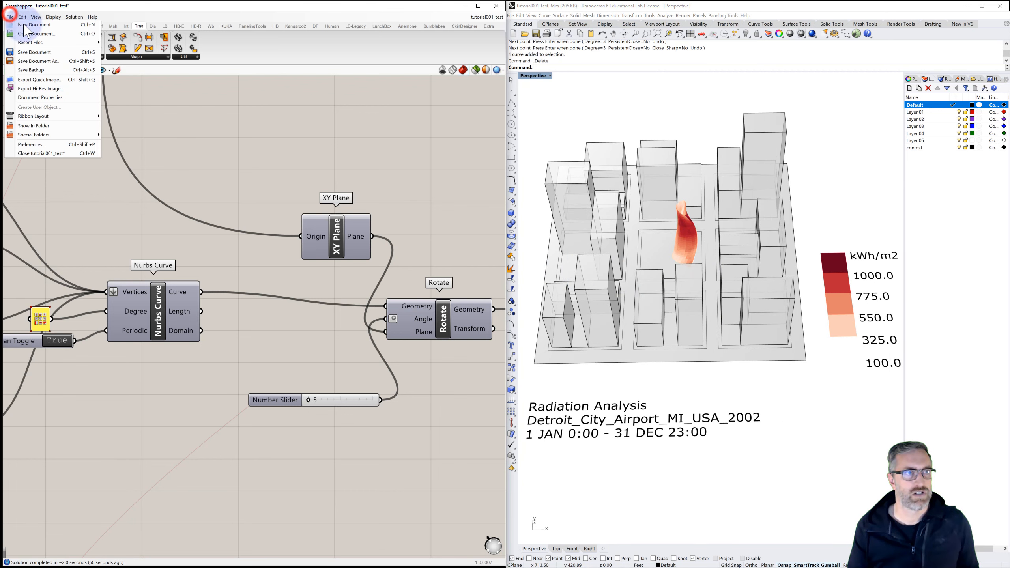
{"action": "left_click", "coordinate": [36, 25]}
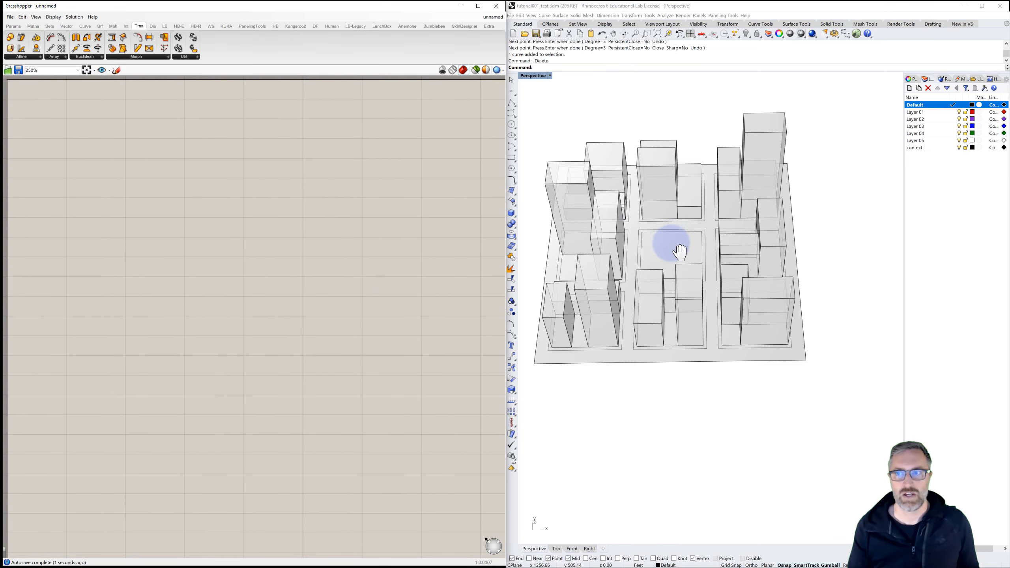
- Place a single point object near the centre of the empty middle block in the Rhino model
{"action": "right_click_drag", "start_coordinate": [677, 248], "coordinate": [713, 248]}
{"action": "scroll", "coordinate": [700, 235], "scroll_direction": "up", "scroll_amount": 4}
{"action": "scroll", "coordinate": [703, 240], "scroll_direction": "down", "scroll_amount": 5}
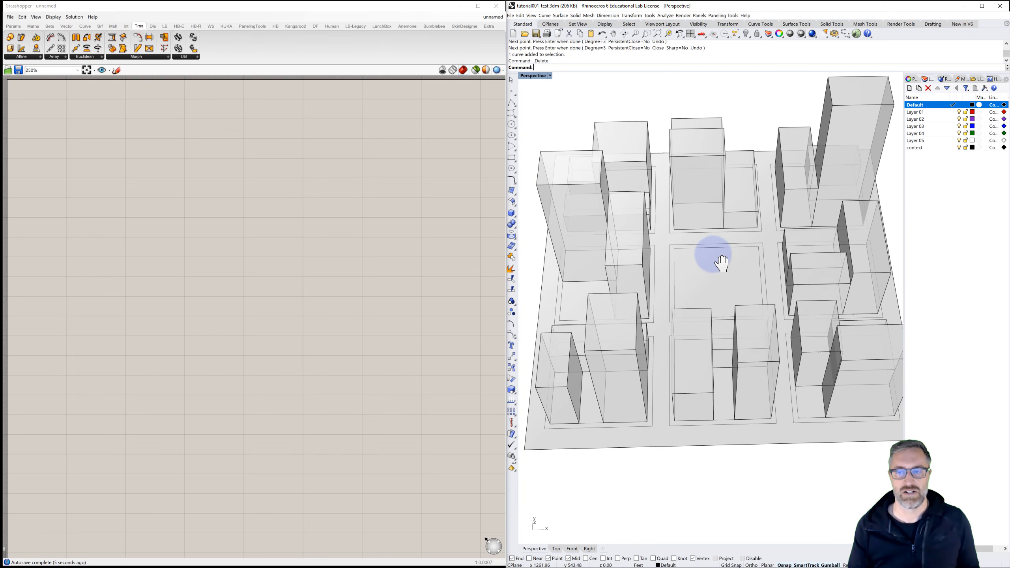
{"action": "left_click", "coordinate": [364, 252]}
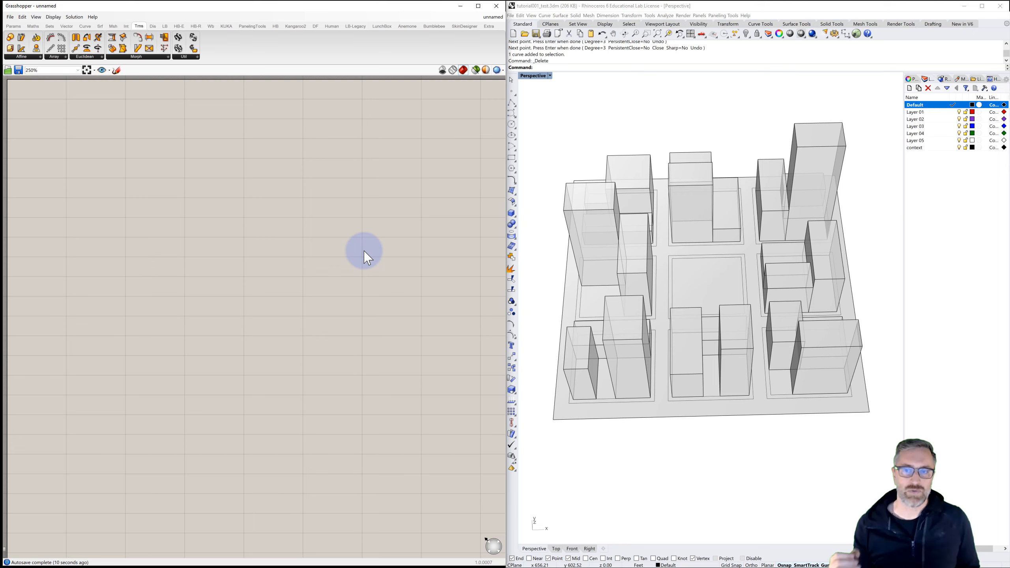
{"action": "right_click_drag", "start_coordinate": [709, 274], "coordinate": [709, 285]}
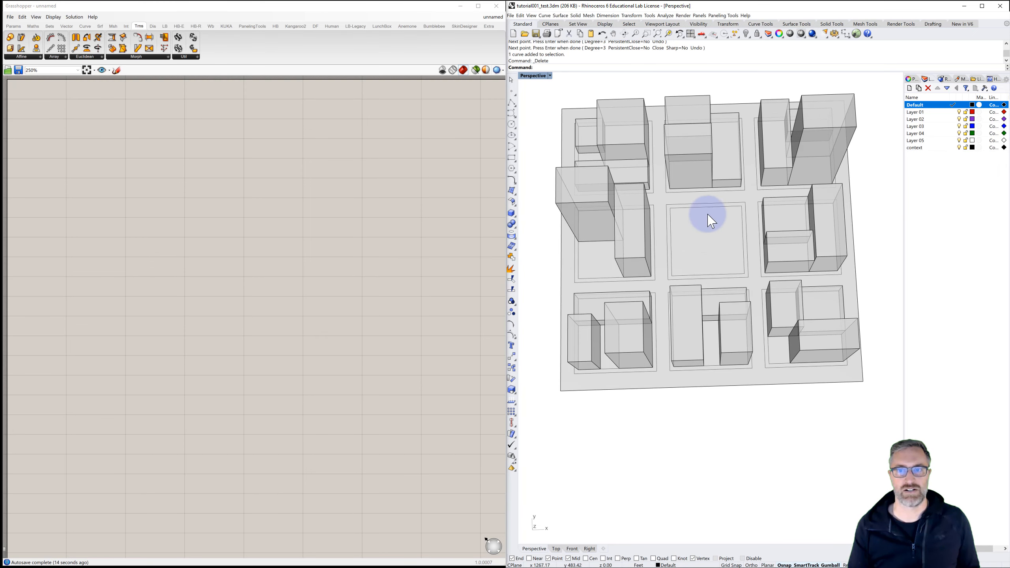
{"action": "scroll", "coordinate": [722, 229], "scroll_direction": "up", "scroll_amount": 6}
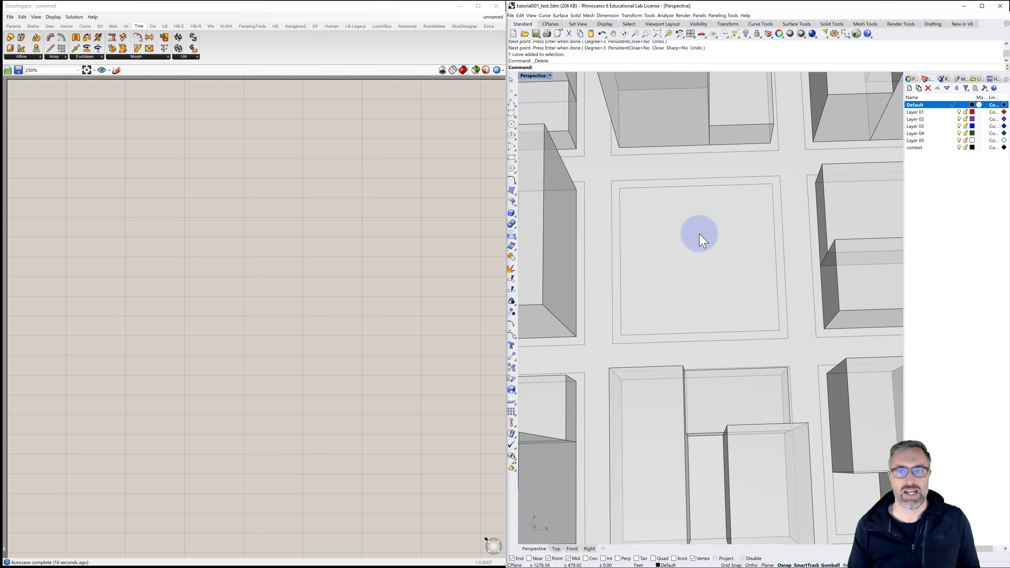
{"action": "right_click_drag", "start_coordinate": [700, 234], "coordinate": [705, 258], "text": "shift"}
{"action": "left_click", "coordinate": [511, 91]}
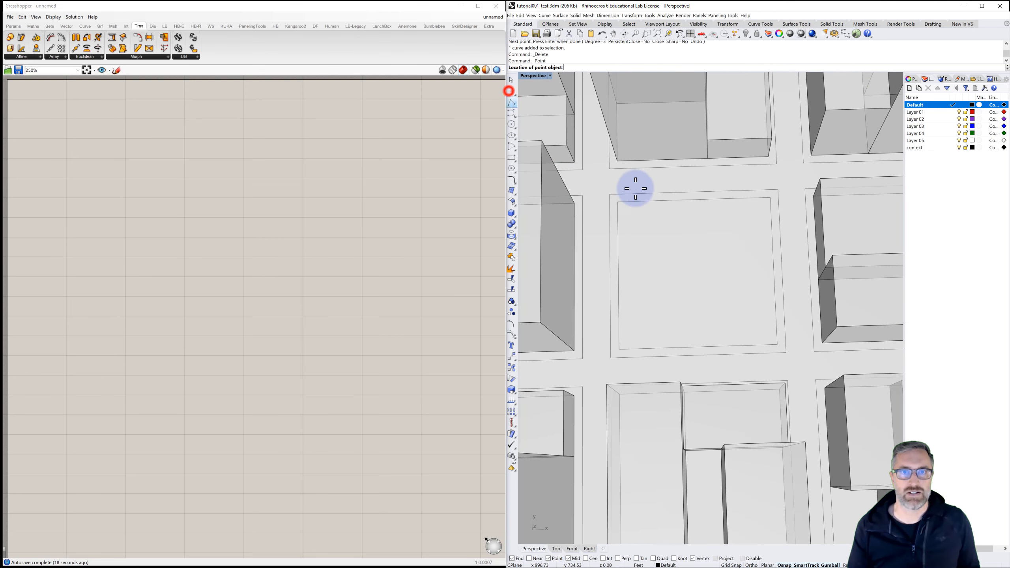
{"action": "left_click", "coordinate": [698, 270]}
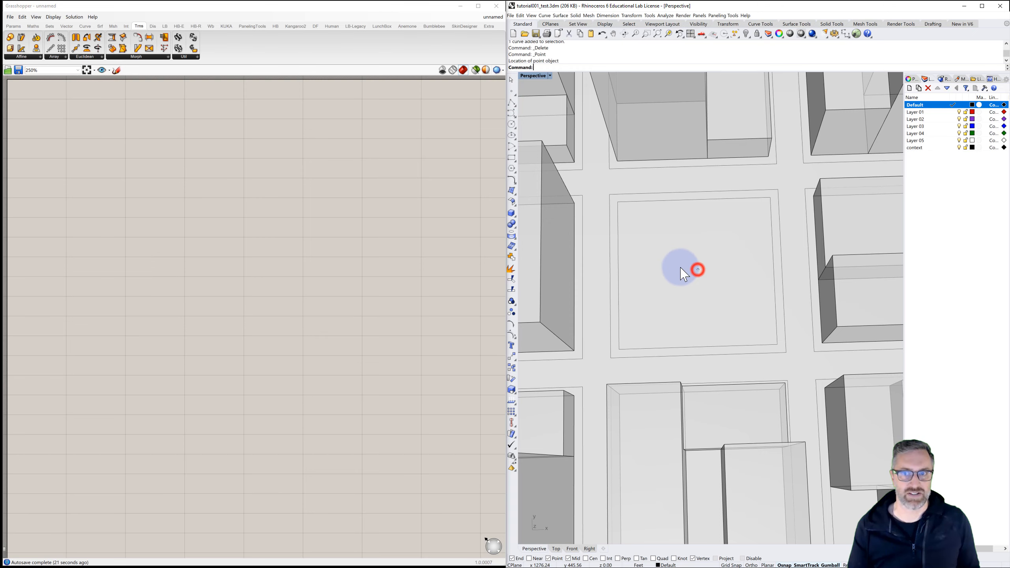
- Add a Point parameter to the empty Grasshopper canvas
{"action": "right_click_drag", "start_coordinate": [676, 269], "coordinate": [682, 269]}
{"action": "scroll", "coordinate": [685, 261], "scroll_direction": "down", "scroll_amount": 2}
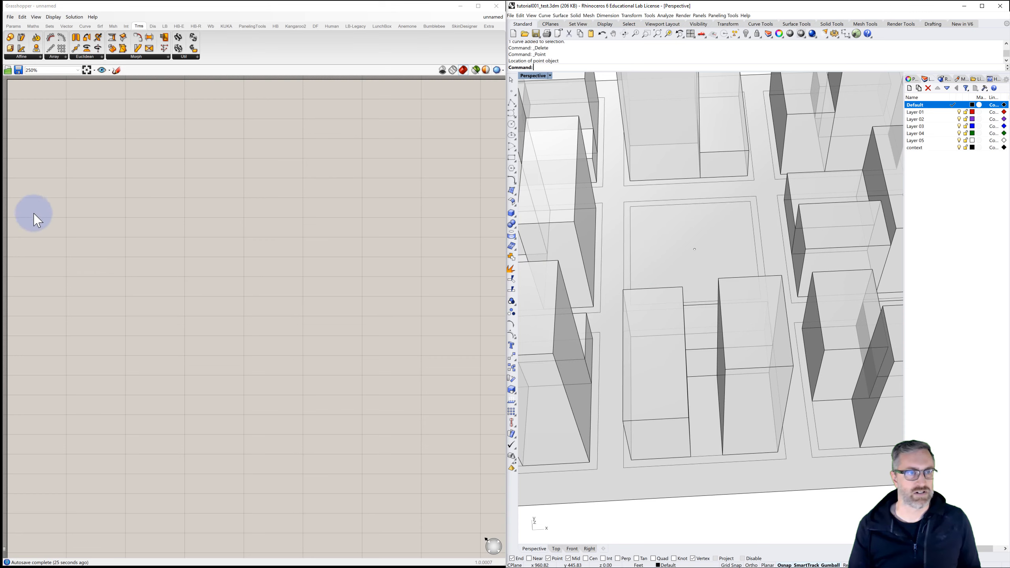
{"action": "mouse_move", "coordinate": [64, 219]}
{"action": "right_mouse_down"}
{"action": "mouse_move", "coordinate": [84, 219]}
{"action": "mouse_move", "coordinate": [70, 217]}
{"action": "right_mouse_up"}
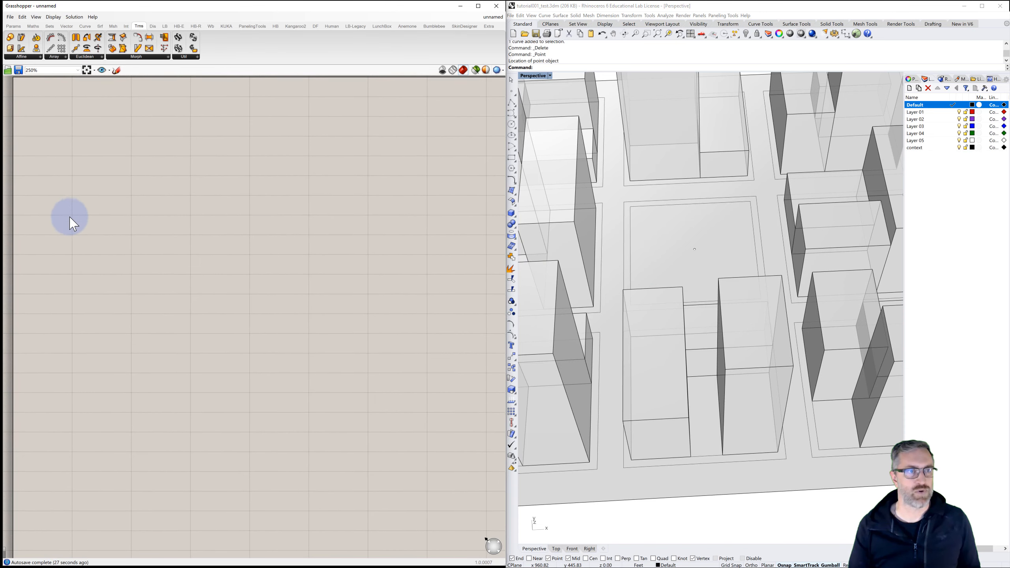
{"action": "double_click", "coordinate": [103, 234]}
{"action": "type", "text": "point"}
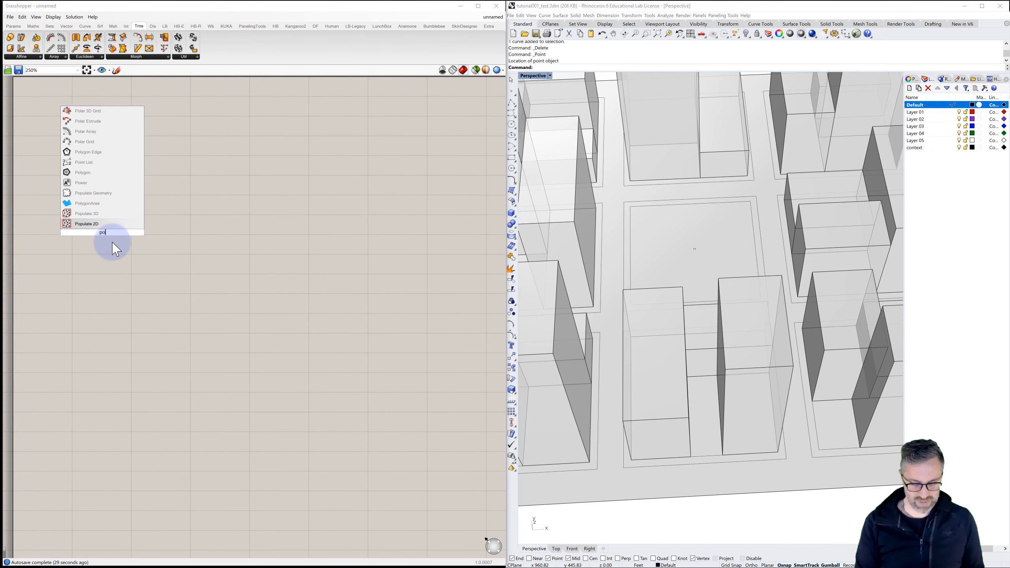
{"action": "left_click", "coordinate": [79, 224]}
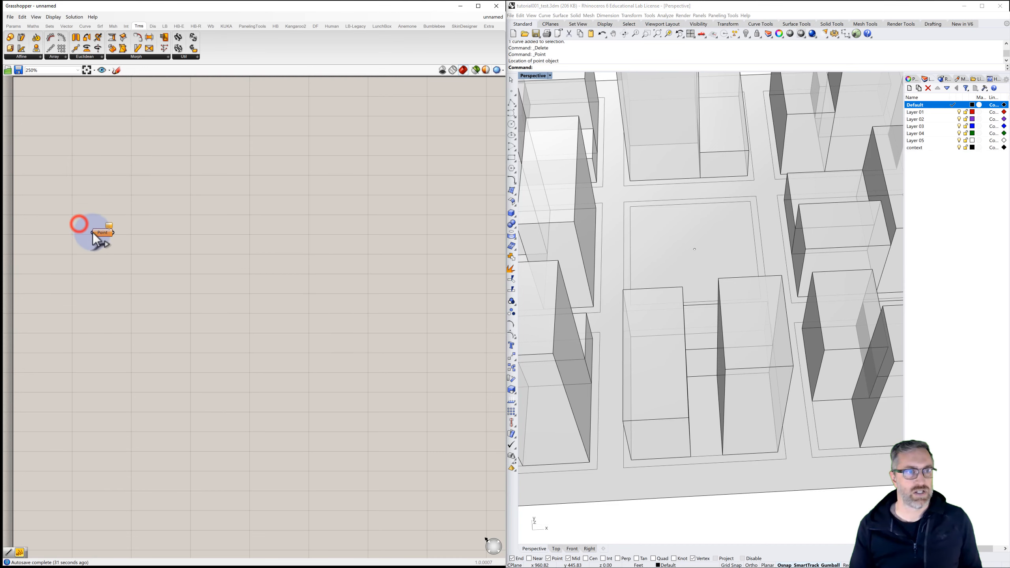
- Reference the point on the empty middle block as the Point parameter's single point
{"action": "right_click", "coordinate": [102, 233]}
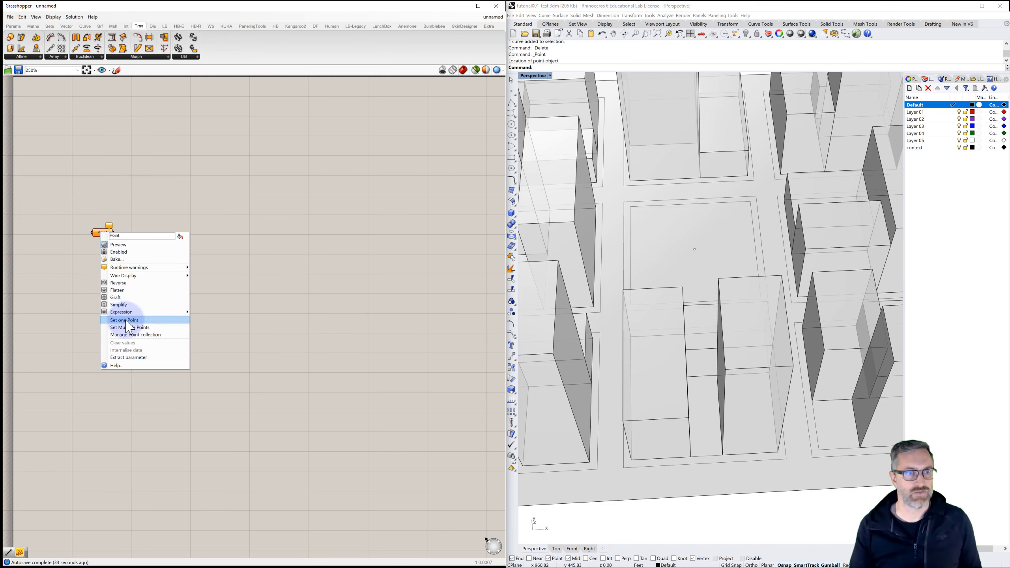
{"action": "left_click", "coordinate": [126, 320]}
{"action": "left_click", "coordinate": [695, 250]}
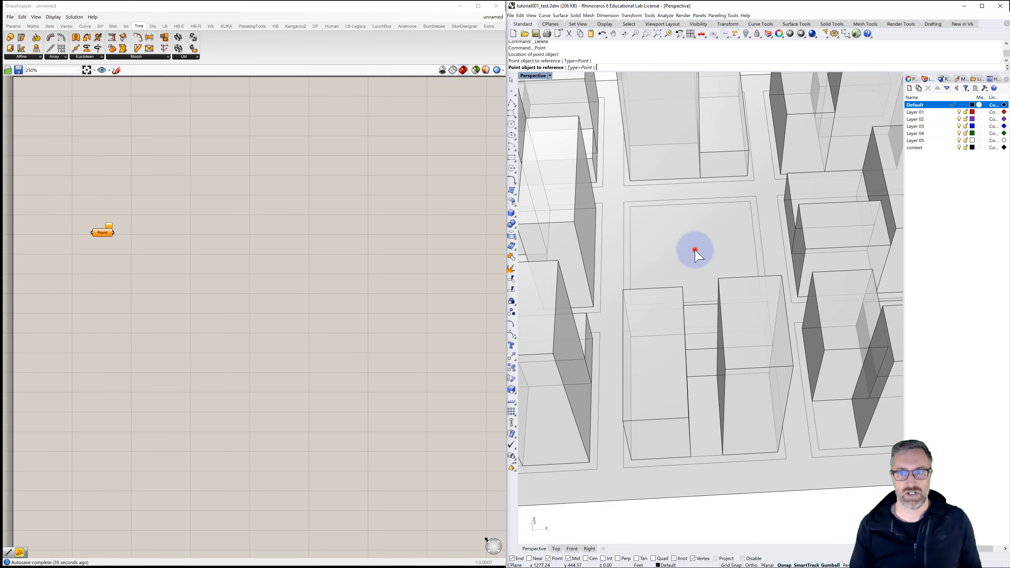
{"action": "left_click", "coordinate": [163, 239]}
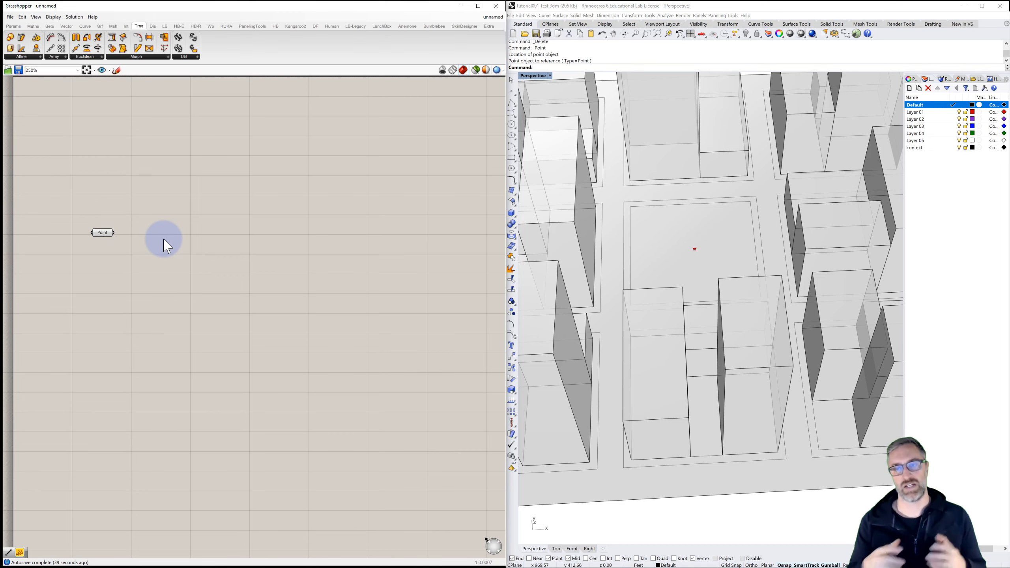
{"action": "left_click", "coordinate": [136, 226]}
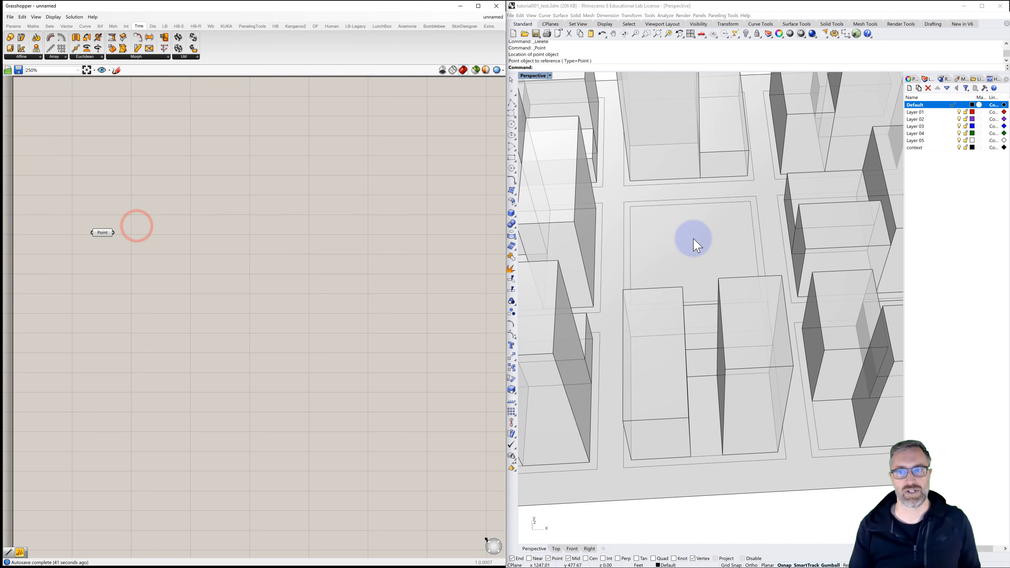
- Hide the original point object on the empty middle block in Rhino, leaving the referenced Point parameter's preview
{"action": "left_click", "coordinate": [695, 250]}
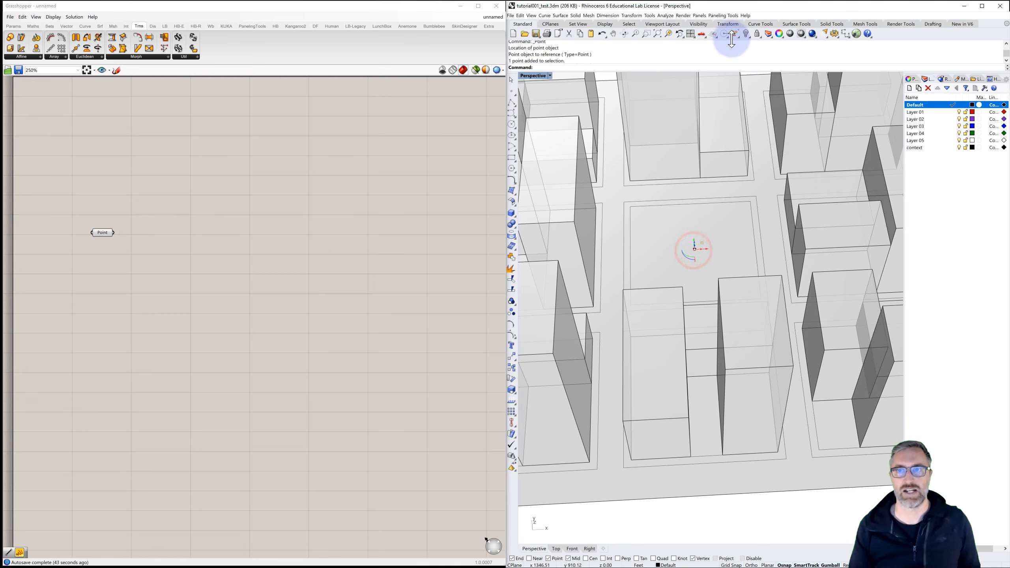
{"action": "left_click", "coordinate": [746, 34]}
{"action": "left_click", "coordinate": [253, 276]}
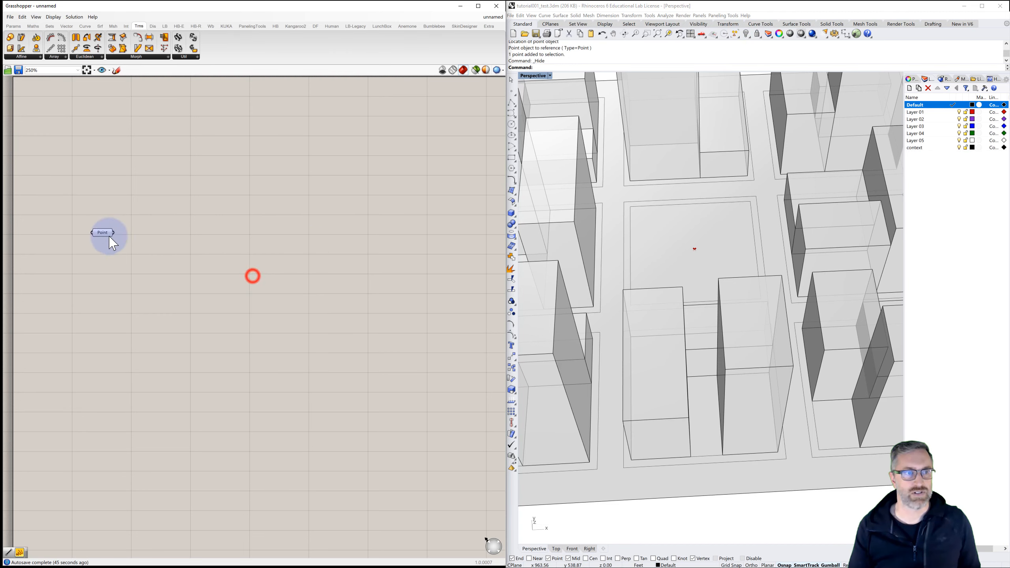
{"action": "left_click", "coordinate": [97, 234]}
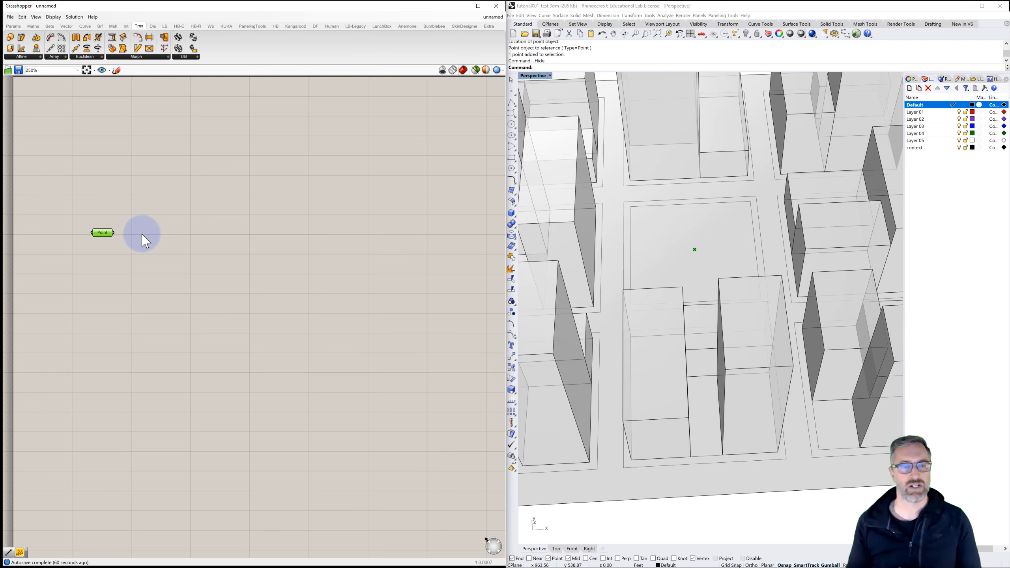
- Add a Unit X and a Unit Y vector component beside the Point parameter, one below the other
{"action": "double_click", "coordinate": [194, 238]}
{"action": "type", "text": "unit x"}
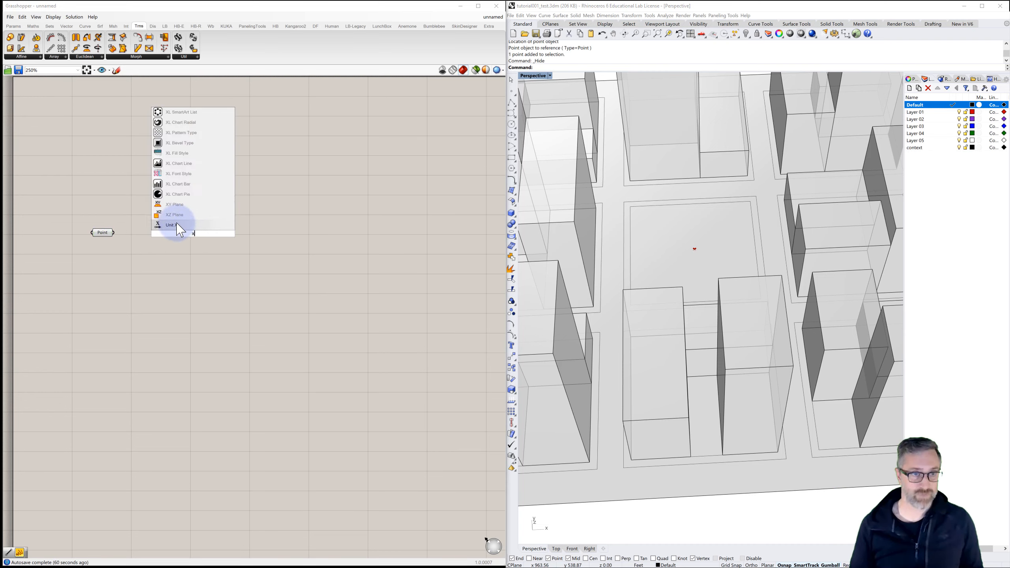
{"action": "left_click", "coordinate": [176, 223]}
{"action": "double_click", "coordinate": [188, 261]}
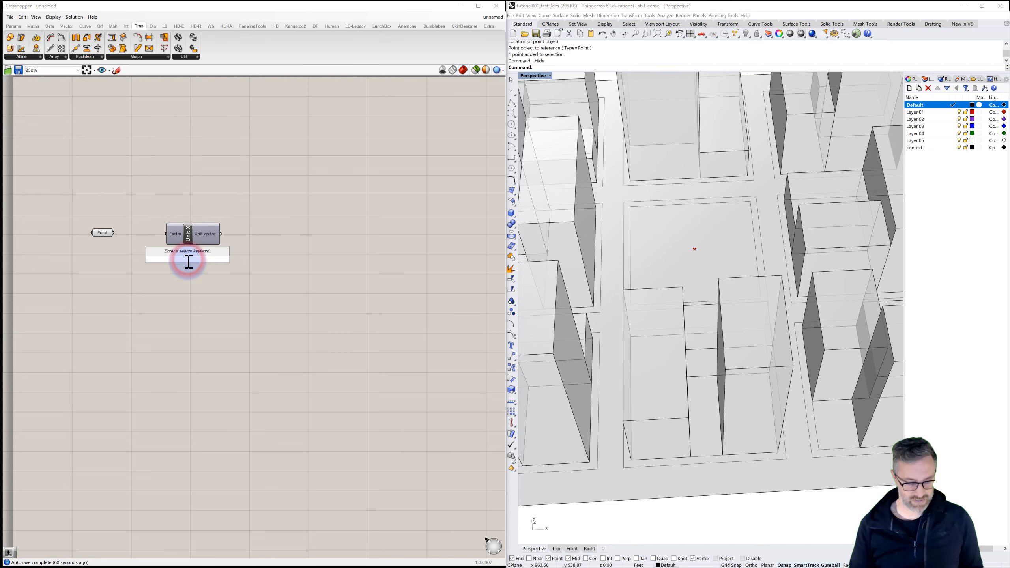
{"action": "left_click", "coordinate": [181, 258]}
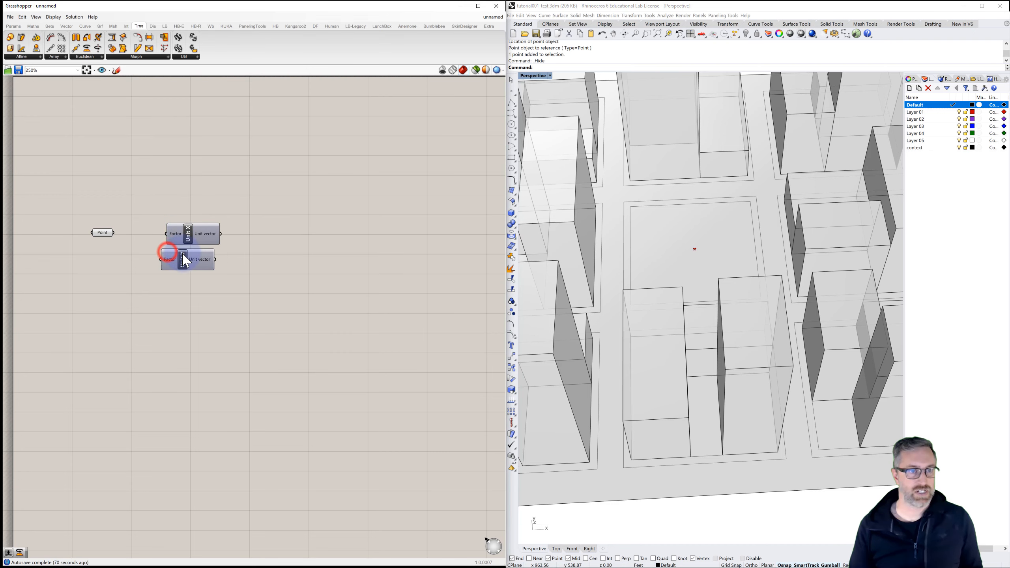
{"action": "left_click", "coordinate": [188, 234]}
{"action": "left_click_drag", "start_coordinate": [191, 239], "coordinate": [186, 240]}
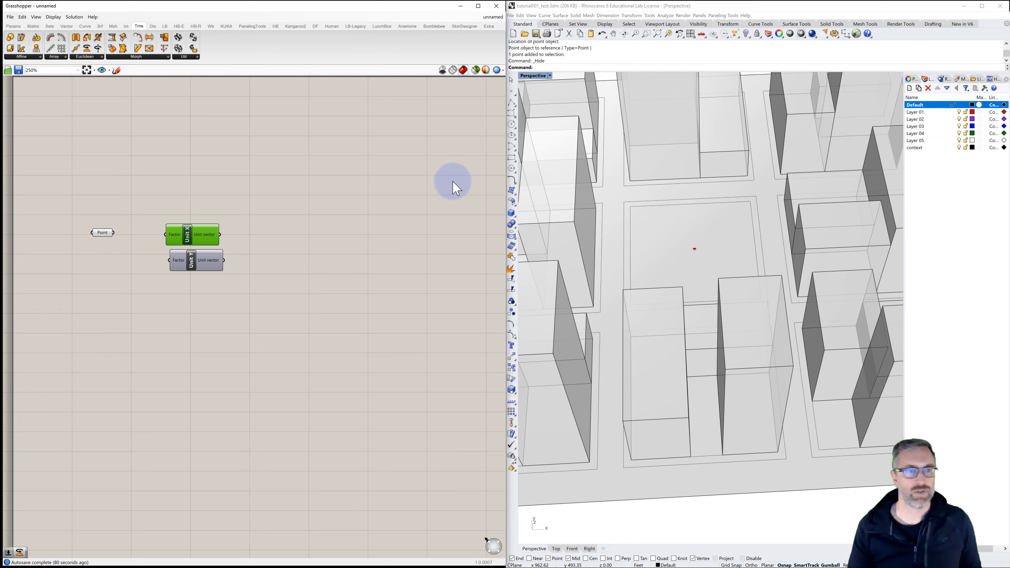
- Add a Move component with the Point parameter as its geometry and the Unit X vector as its motion
{"action": "double_click", "coordinate": [280, 210]}
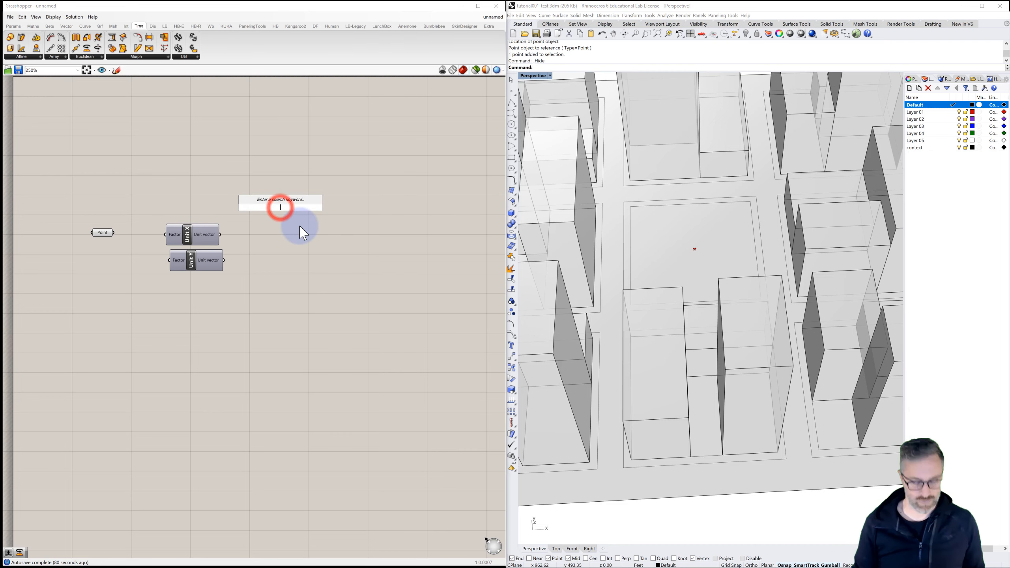
{"action": "type", "text": "move"}
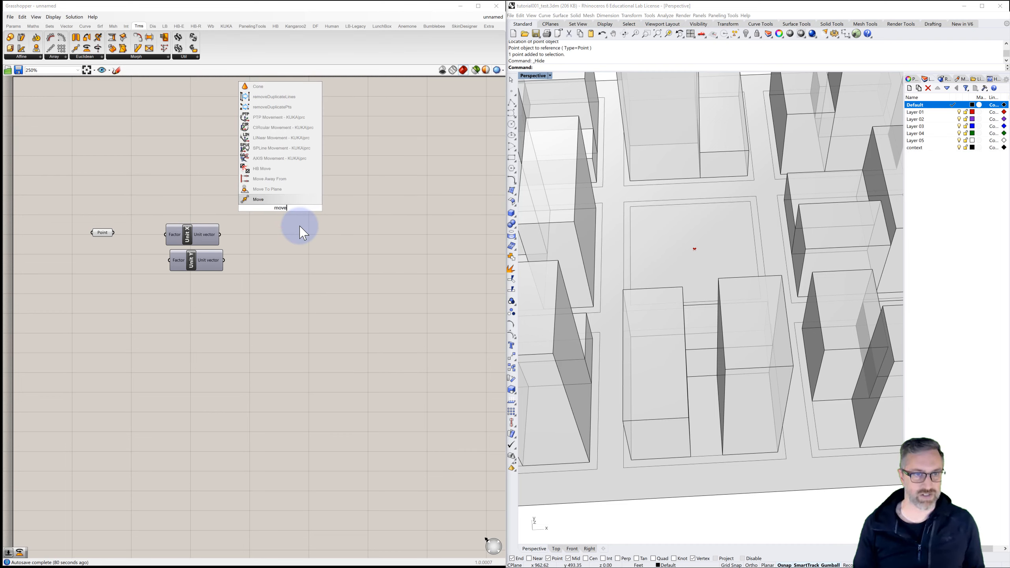
{"action": "left_click", "coordinate": [264, 200]}
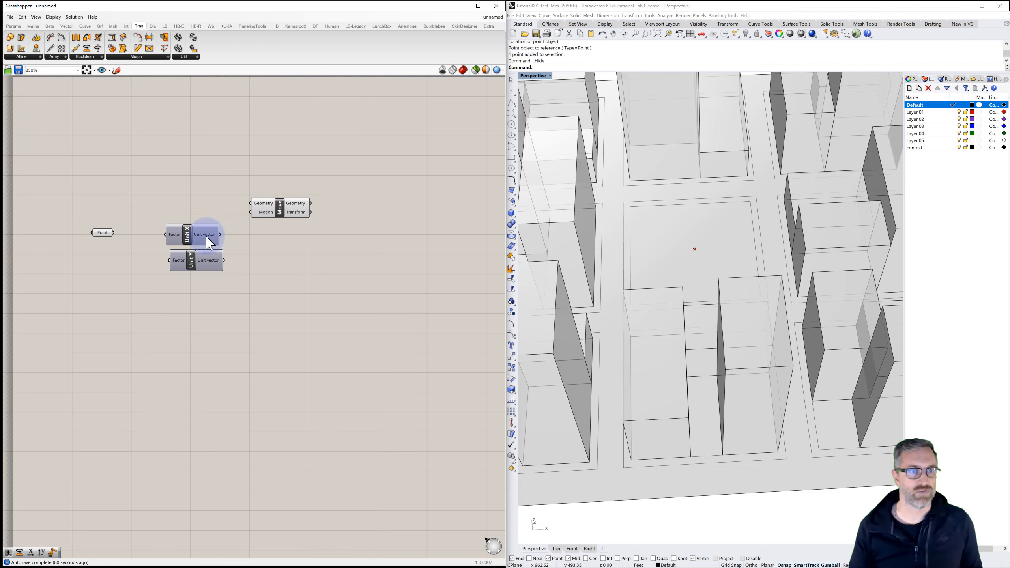
{"action": "left_click_drag", "start_coordinate": [199, 241], "coordinate": [251, 213]}
{"action": "left_click_drag", "start_coordinate": [114, 233], "coordinate": [251, 204]}
- Turn off the viewport preview of the Point parameter
{"action": "left_click", "coordinate": [101, 234]}
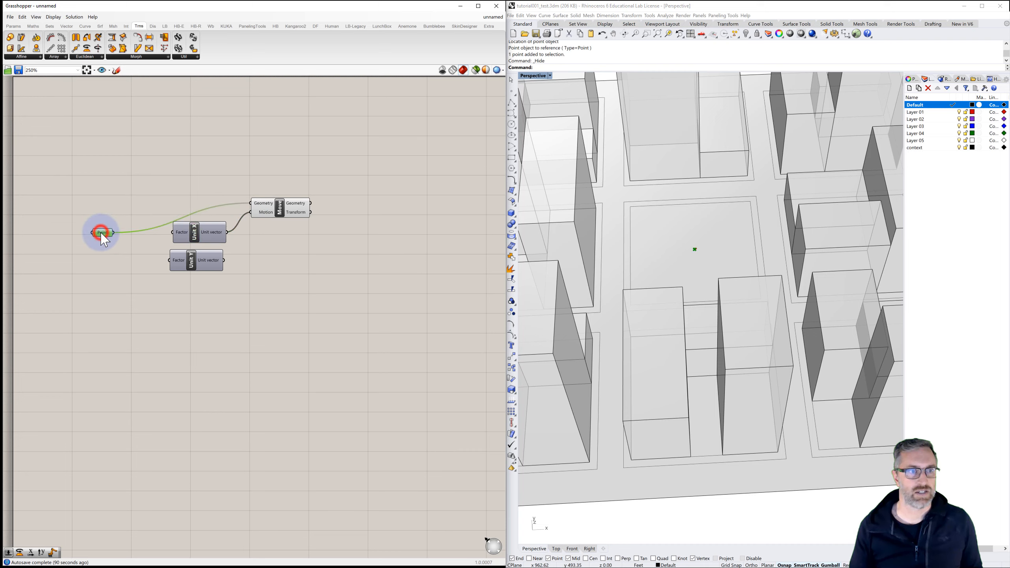
{"action": "right_click", "coordinate": [101, 231]}
{"action": "left_click", "coordinate": [126, 246]}
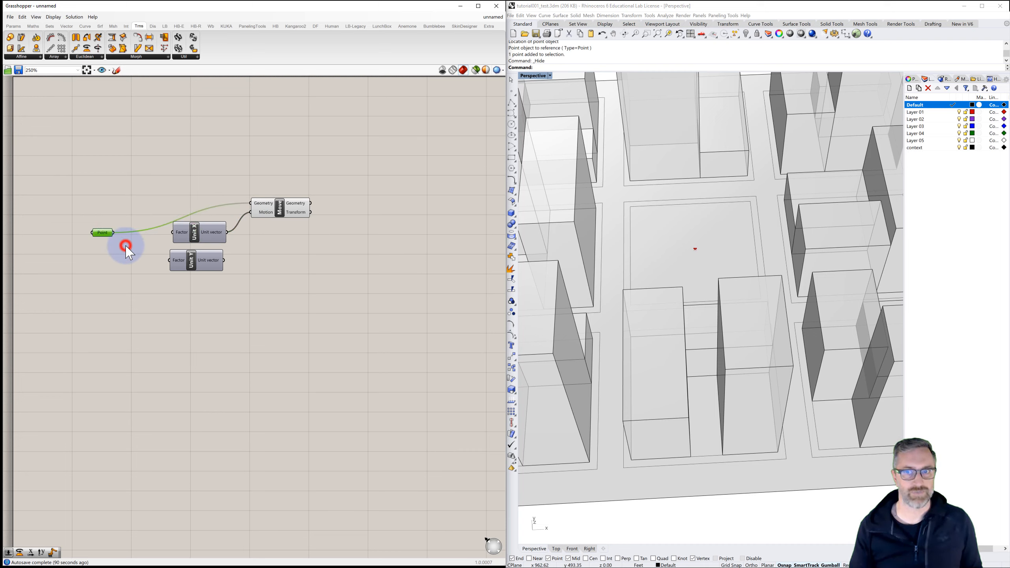
{"action": "left_click", "coordinate": [149, 293]}
- Align Unit Y beneath Unit X and move the Point parameter above them to free space for their inputs
{"action": "left_click_drag", "start_coordinate": [192, 263], "coordinate": [196, 267]}
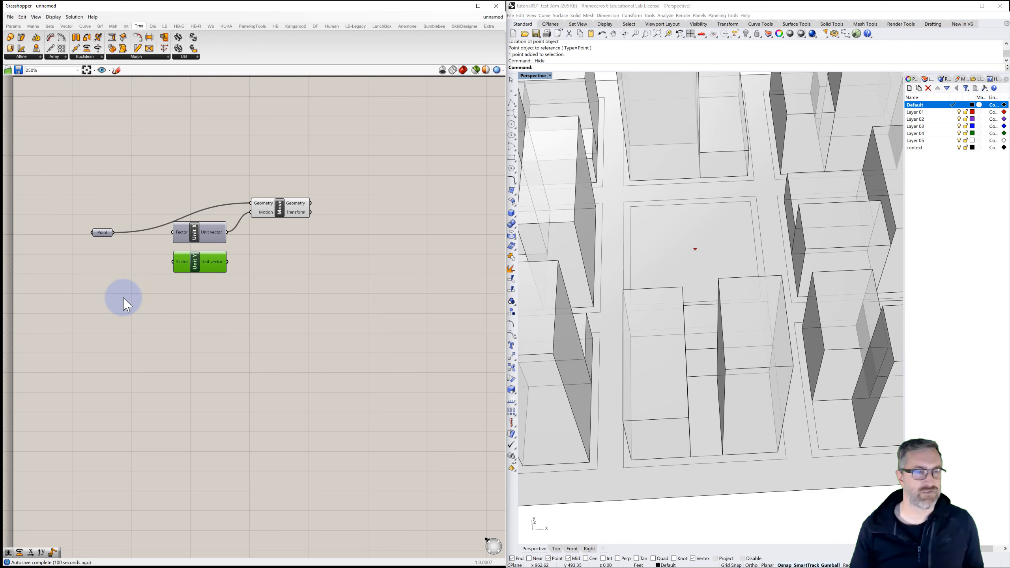
{"action": "right_click_drag", "start_coordinate": [104, 260], "coordinate": [140, 250]}
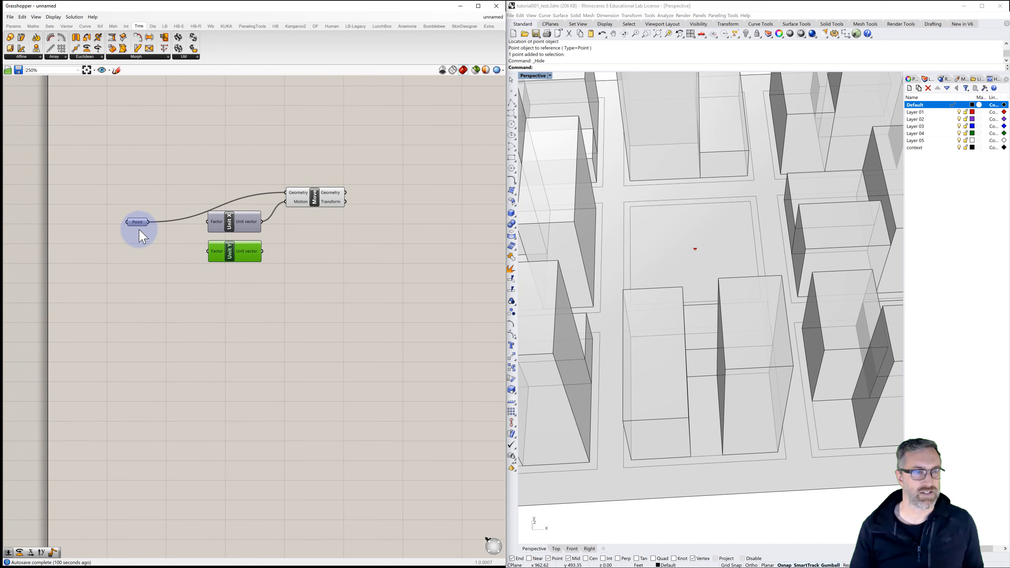
{"action": "left_click_drag", "start_coordinate": [138, 223], "coordinate": [170, 150]}
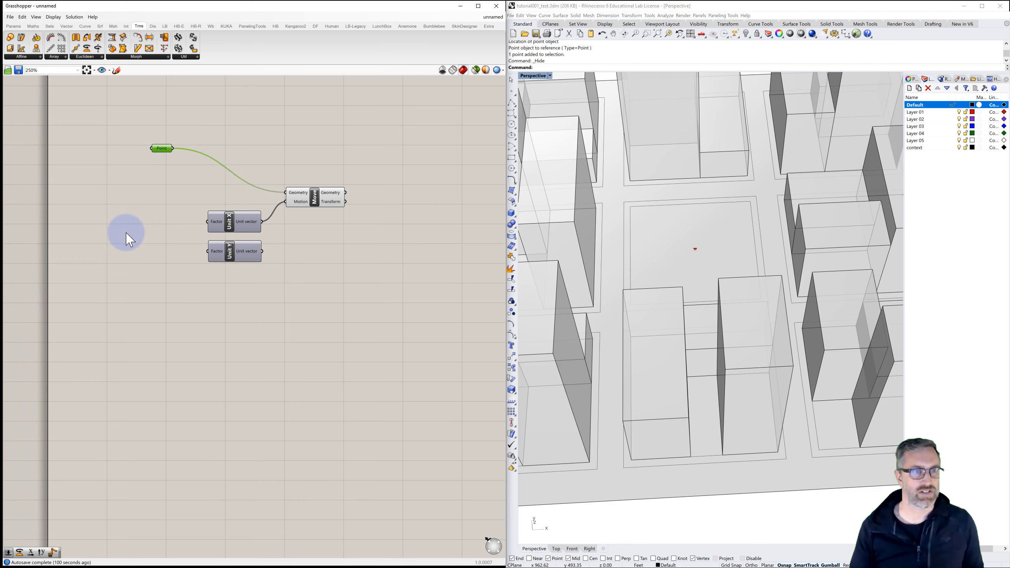
- Add an integer slider ranging from -70 to 70 as Unit X's factor and set it to 8
{"action": "double_click", "coordinate": [125, 223]}
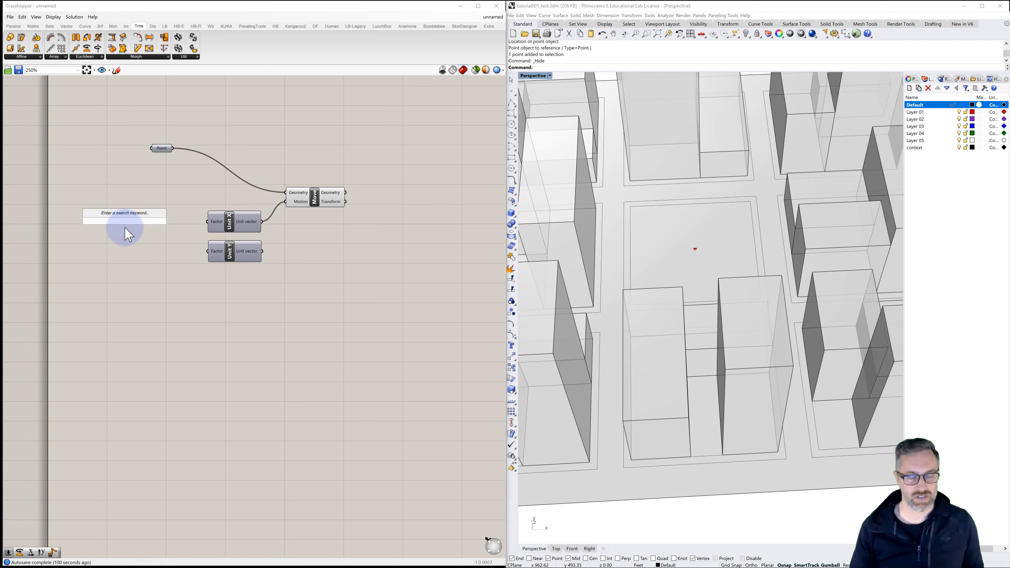
{"action": "type", "text": "-"}
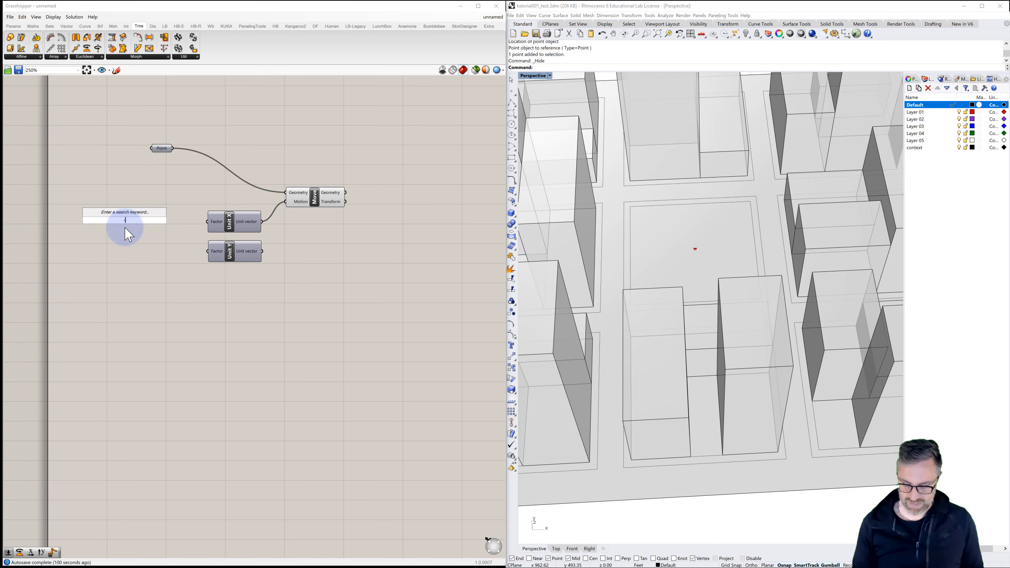
{"action": "type", "text": "70<70"}
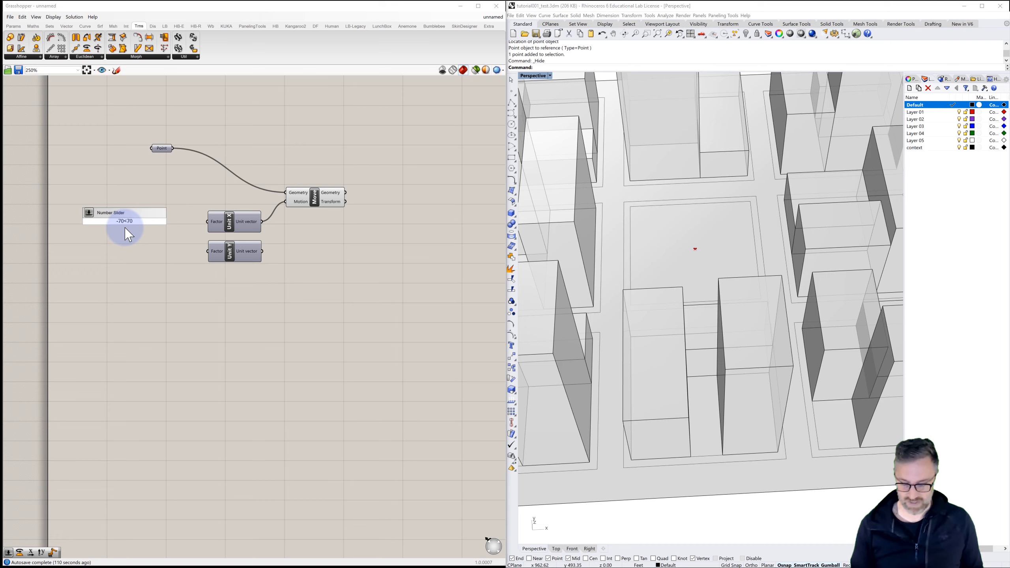
{"action": "key", "text": "Return"}
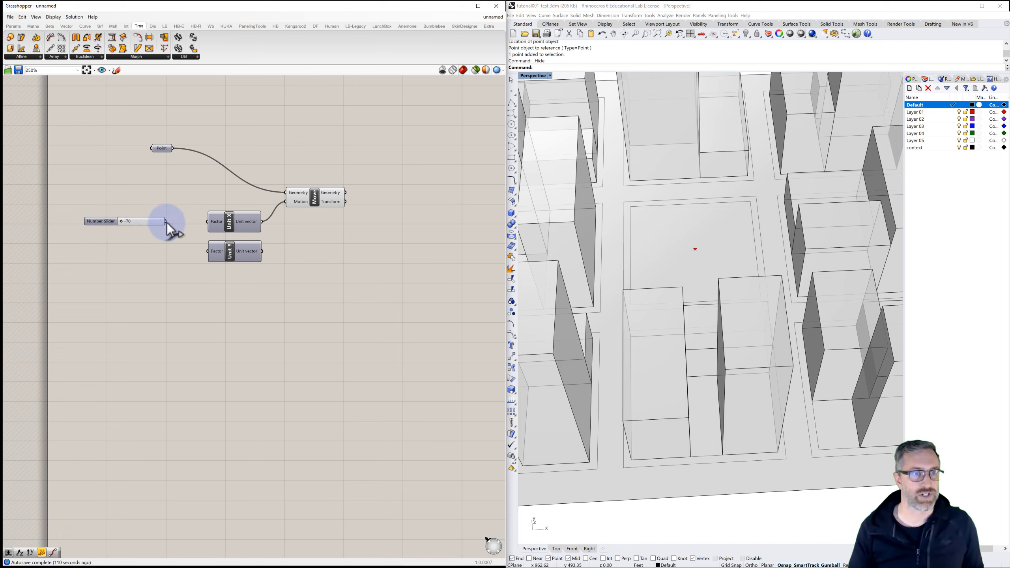
{"action": "left_click_drag", "start_coordinate": [167, 221], "coordinate": [208, 222]}
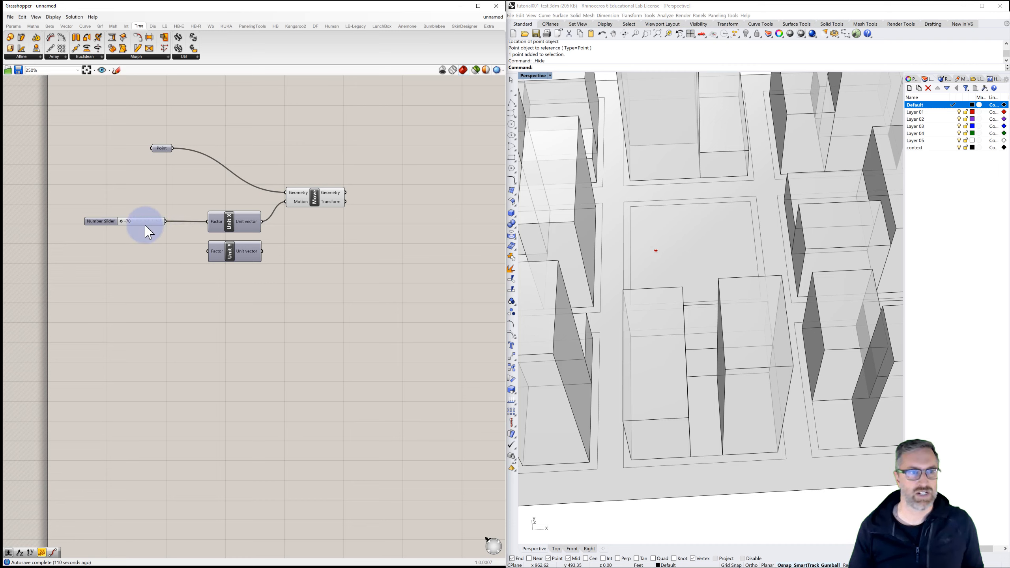
{"action": "left_click_drag", "start_coordinate": [169, 228], "coordinate": [198, 221]}
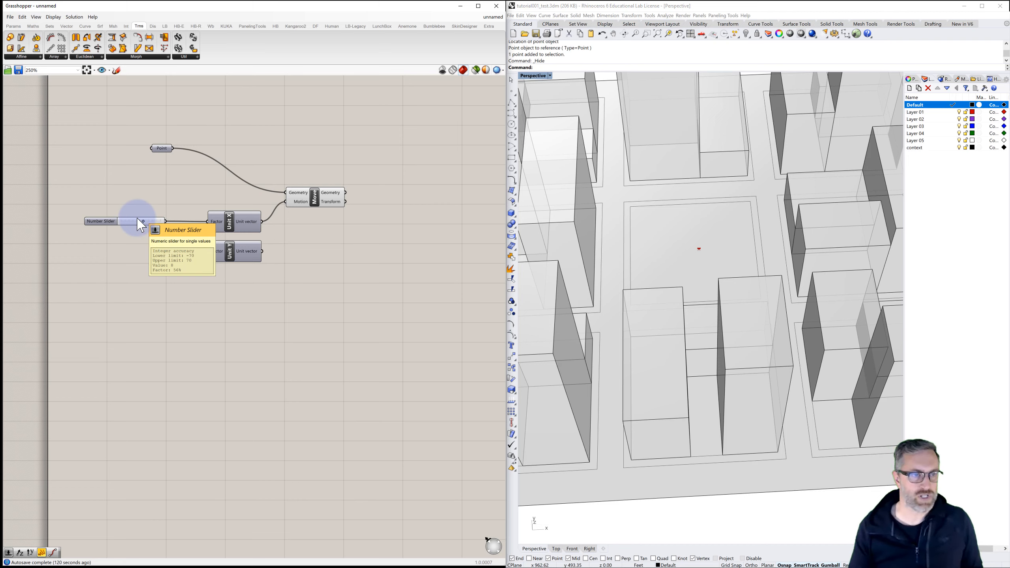
- Duplicate the -70 to 70 slider below the original and connect the copy to Unit Y's factor
{"action": "left_click", "coordinate": [101, 222]}
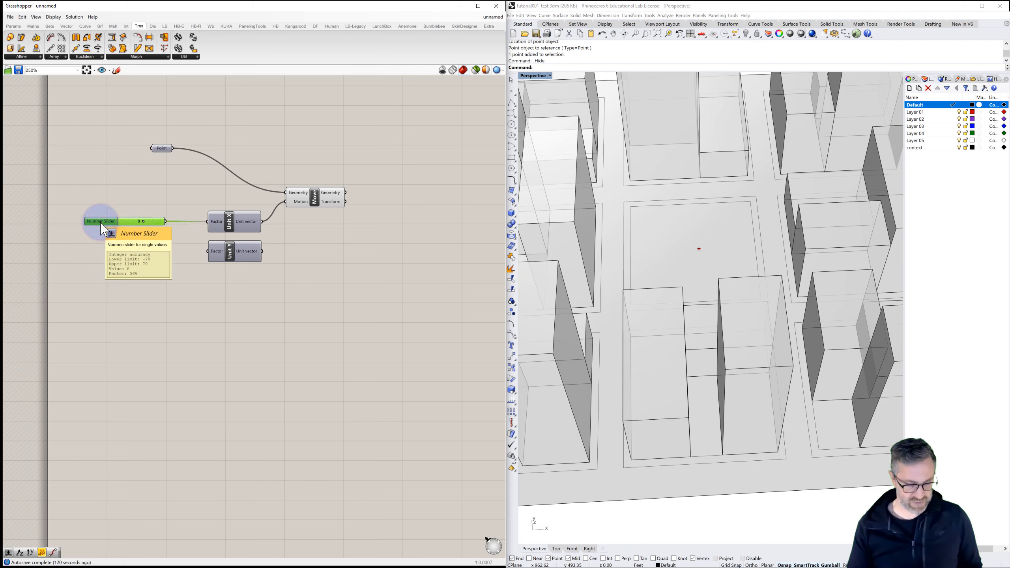
{"action": "left_click_drag", "start_coordinate": [100, 224], "coordinate": [96, 254], "text": "alt"}
{"action": "left_click_drag", "start_coordinate": [163, 250], "coordinate": [207, 251]}
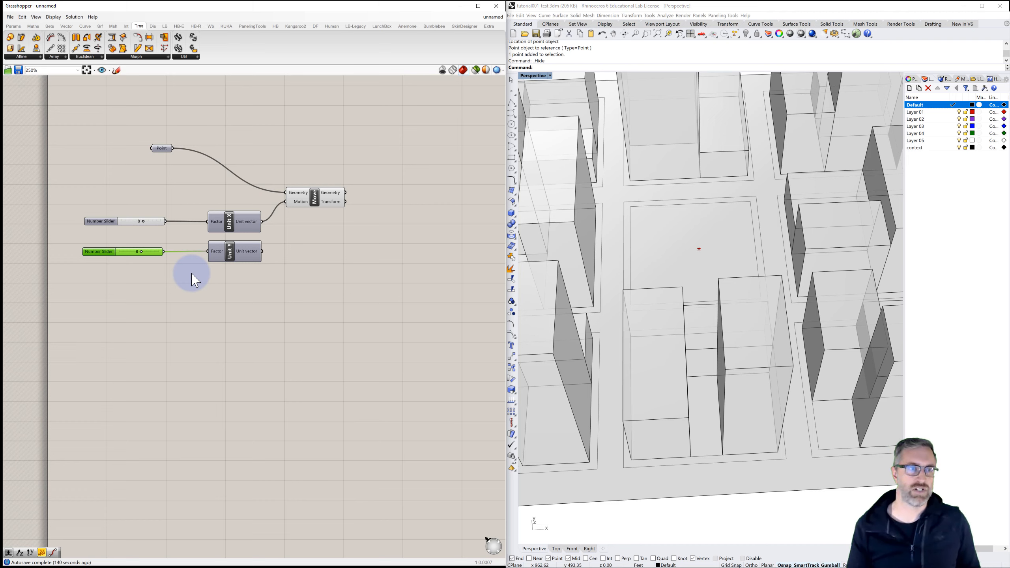
{"action": "left_click", "coordinate": [176, 195]}
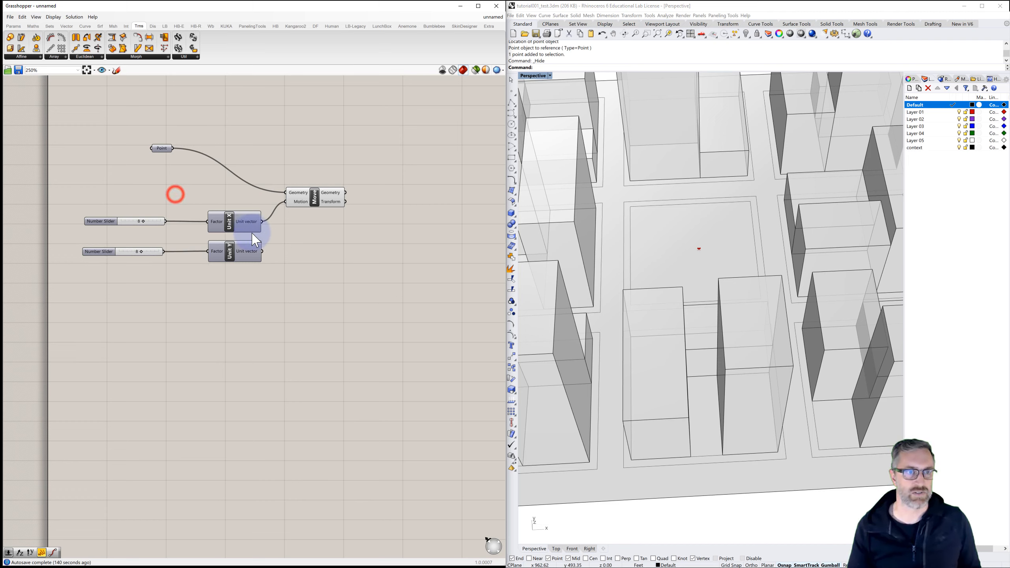
- Duplicate the Move component, feeding it the first Move's geometry and the Unit Y vector as its motion
{"action": "left_click", "coordinate": [322, 203]}
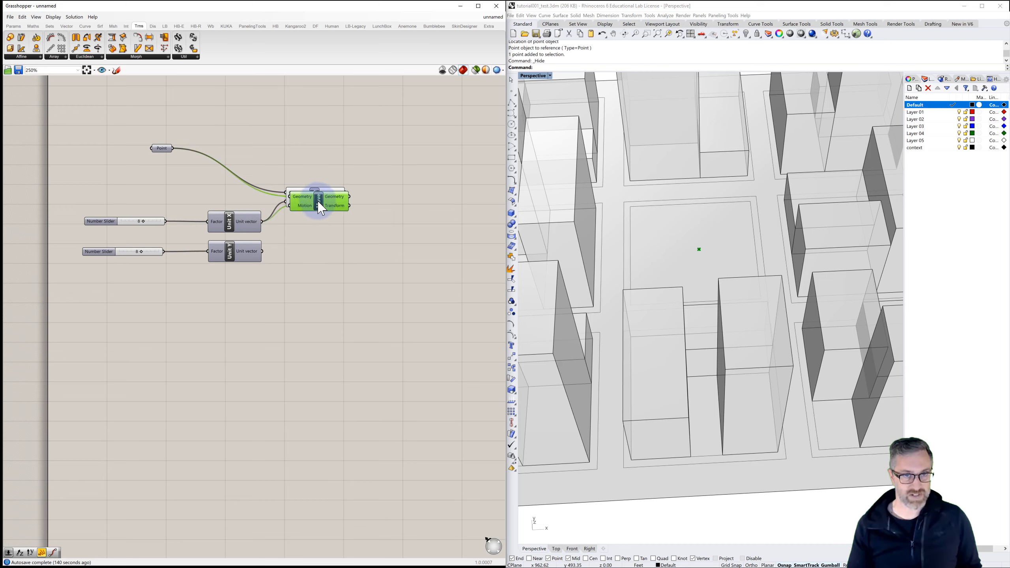
{"action": "left_click_drag", "start_coordinate": [318, 204], "coordinate": [371, 204], "text": "alt"}
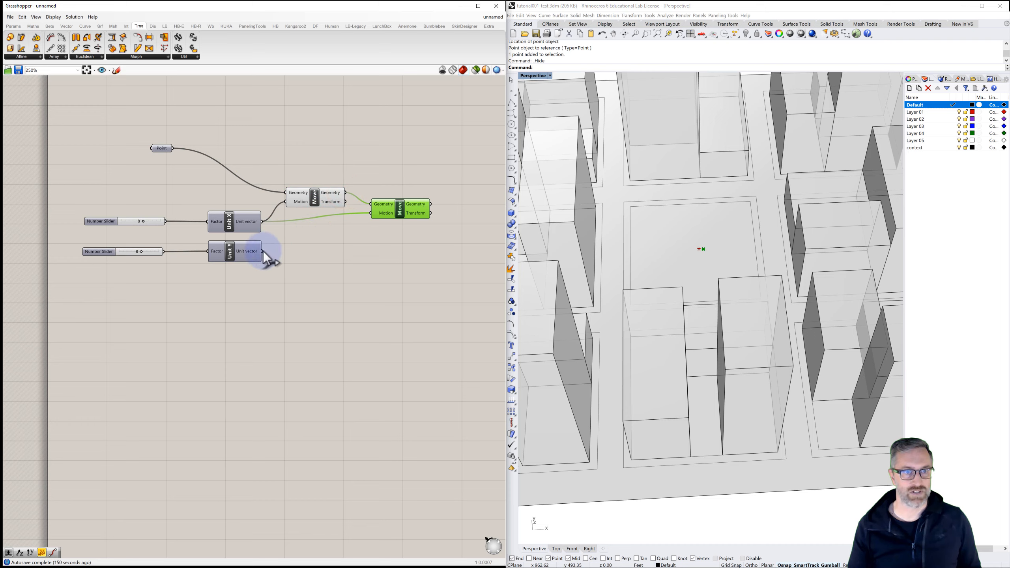
{"action": "left_click_drag", "start_coordinate": [261, 251], "coordinate": [369, 211]}
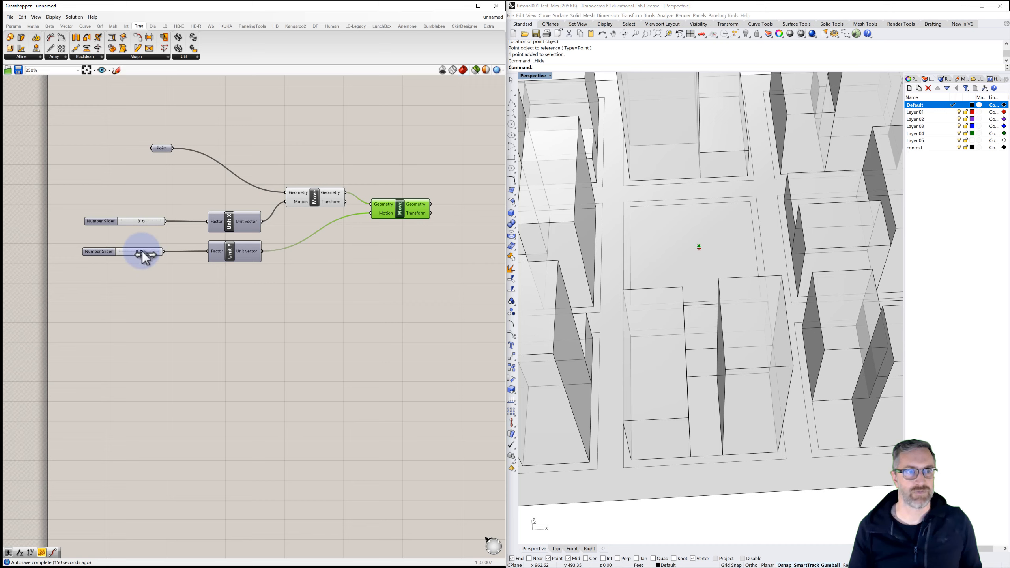
- Set the Unit X slider to -70 and the Unit Y slider to 38 to shift the base point
{"action": "left_click_drag", "start_coordinate": [145, 253], "coordinate": [102, 222]}
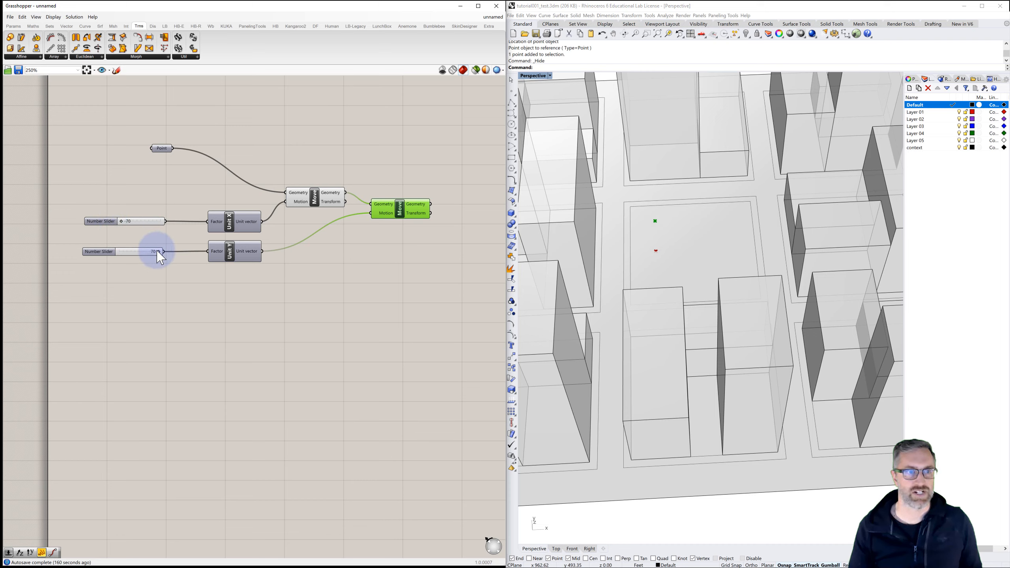
{"action": "mouse_move", "coordinate": [158, 251]}
{"action": "left_mouse_down"}
{"action": "mouse_move", "coordinate": [95, 258]}
{"action": "mouse_move", "coordinate": [150, 251]}
{"action": "left_mouse_up"}
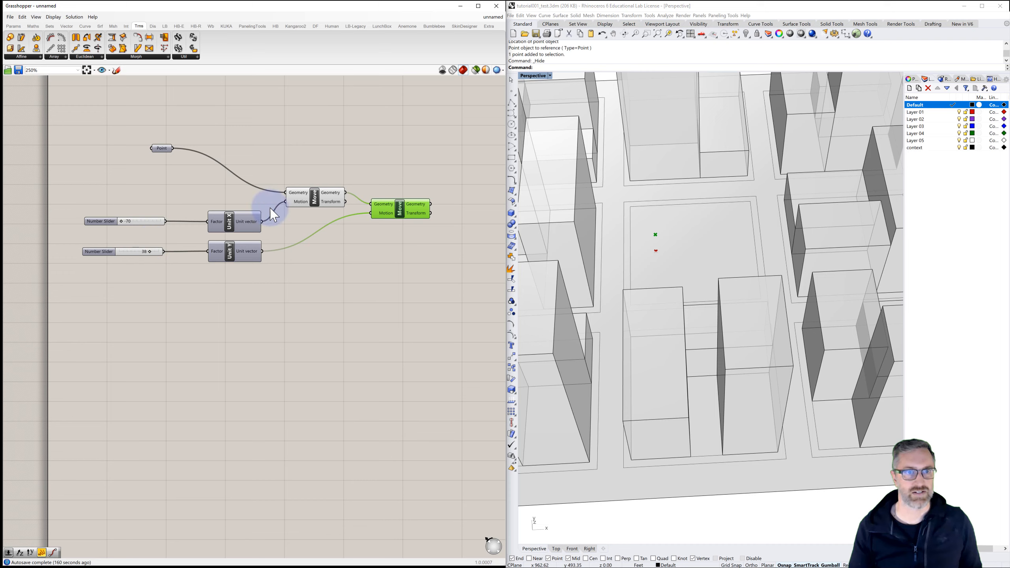
- Turn off the viewport preview of the first Move component
{"action": "left_click", "coordinate": [315, 197]}
{"action": "right_click", "coordinate": [315, 198]}
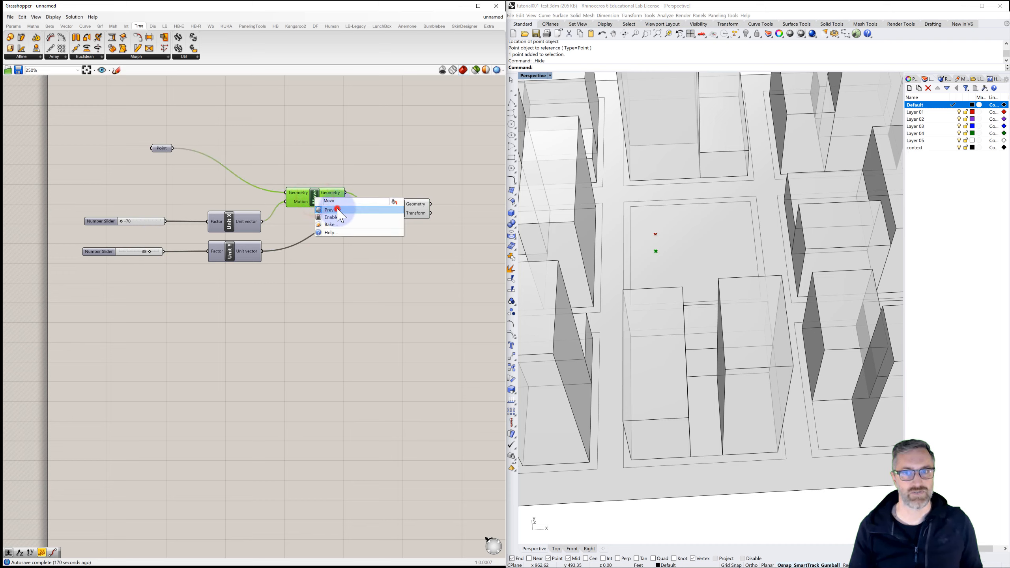
{"action": "left_click", "coordinate": [333, 210]}
{"action": "left_click", "coordinate": [399, 253]}
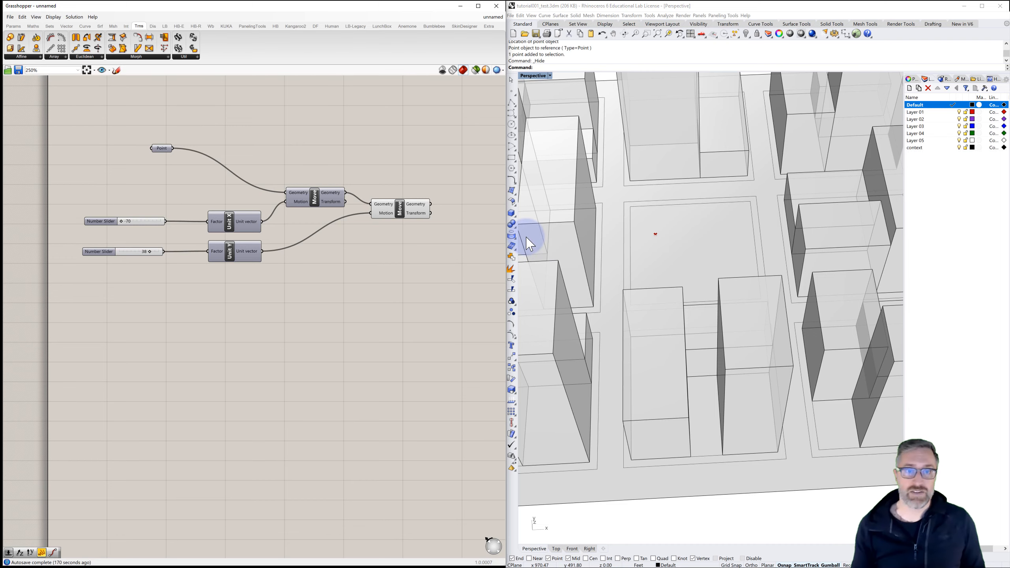
- Add a Polygon curve component to the right of the second Move, leaving a gap between them
{"action": "right_click_drag", "start_coordinate": [414, 248], "coordinate": [298, 238]}
{"action": "scroll", "coordinate": [365, 257], "scroll_direction": "down", "scroll_amount": 1}
{"action": "left_click", "coordinate": [348, 226]}
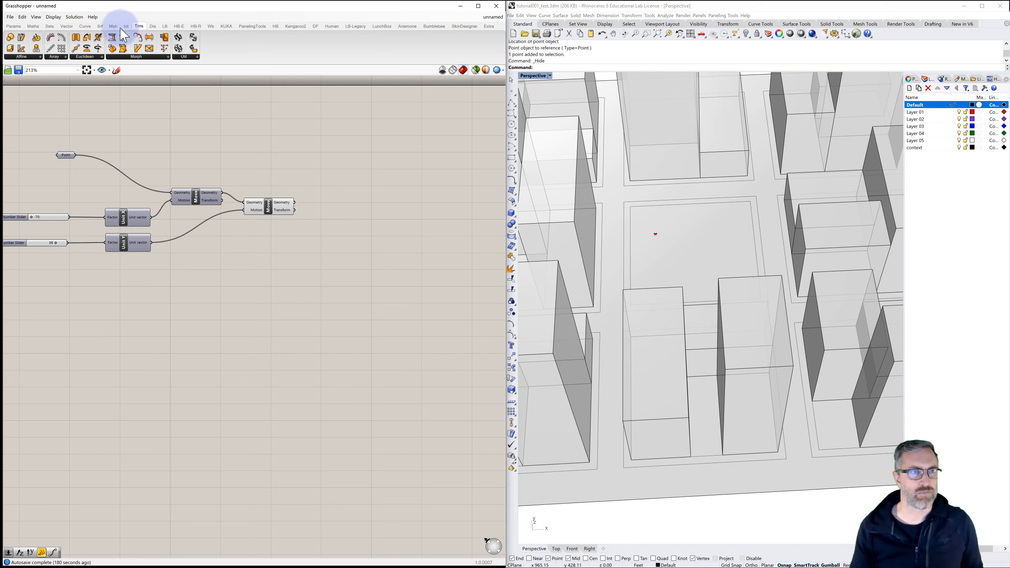
{"action": "left_click", "coordinate": [85, 26]}
{"action": "left_click", "coordinate": [119, 56]}
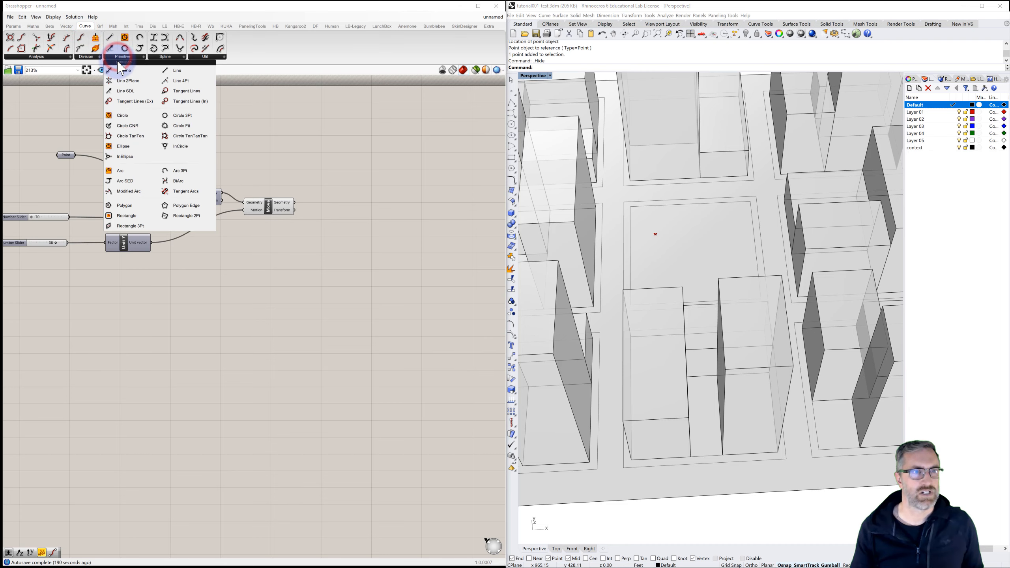
{"action": "left_click", "coordinate": [123, 206]}
{"action": "left_click", "coordinate": [346, 205]}
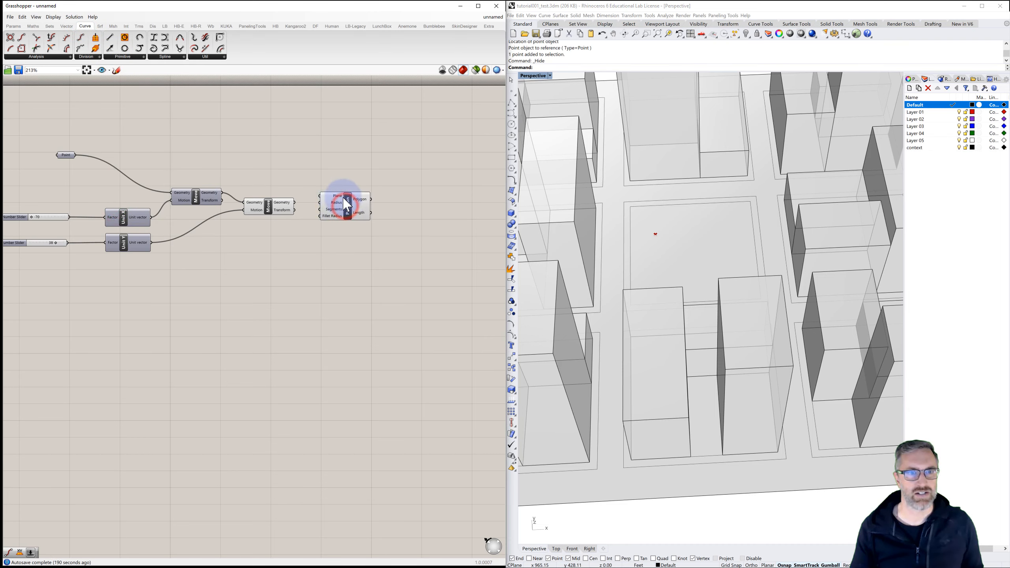
{"action": "left_click_drag", "start_coordinate": [348, 196], "coordinate": [409, 198]}
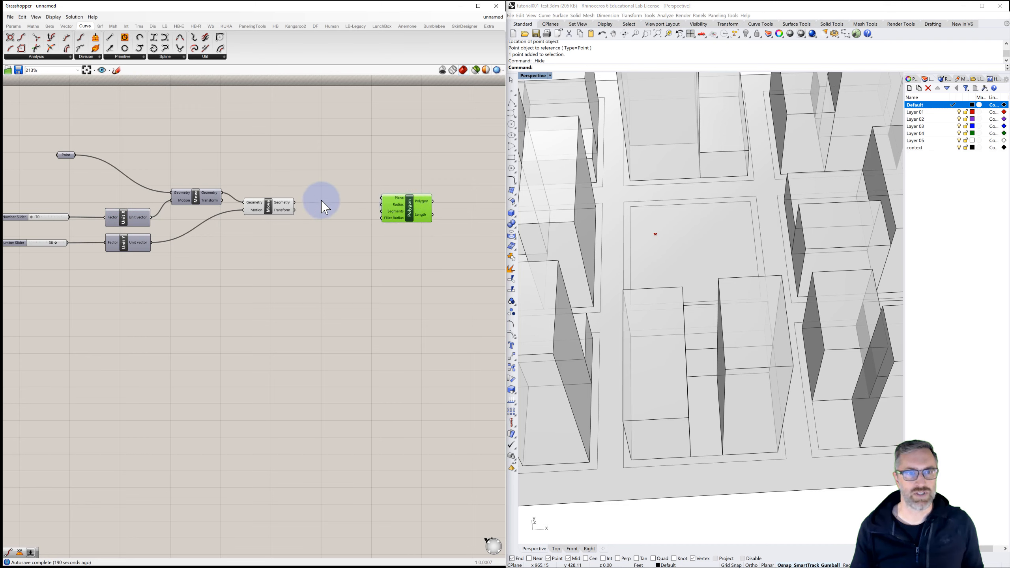
- Add an XY Plane component between the second Move and Polygon, wiring the moved geometry to its Origin and its Plane output to Polygon's Plane
{"action": "double_click", "coordinate": [332, 205]}
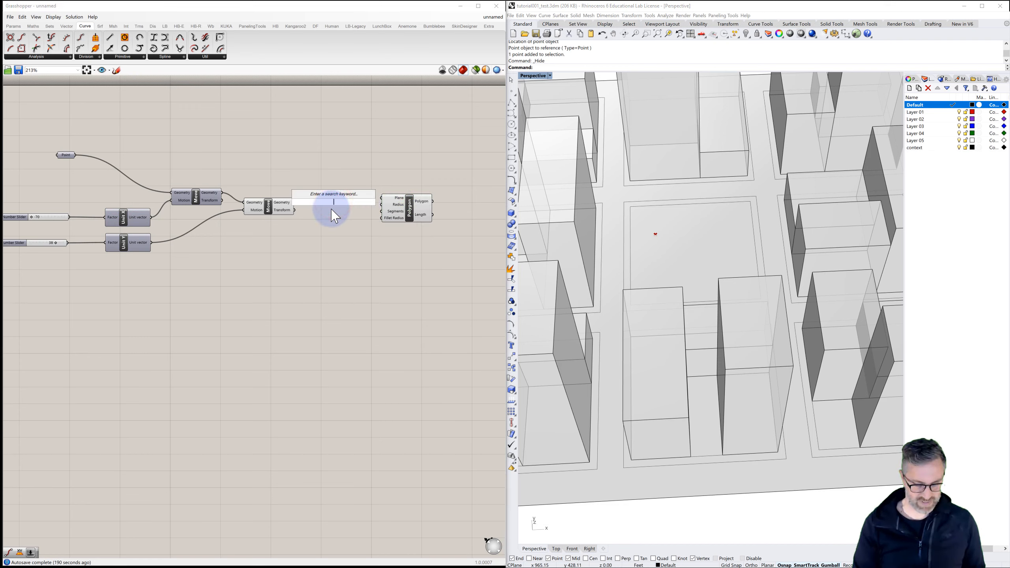
{"action": "type", "text": "xy"}
{"action": "key", "text": "Return"}
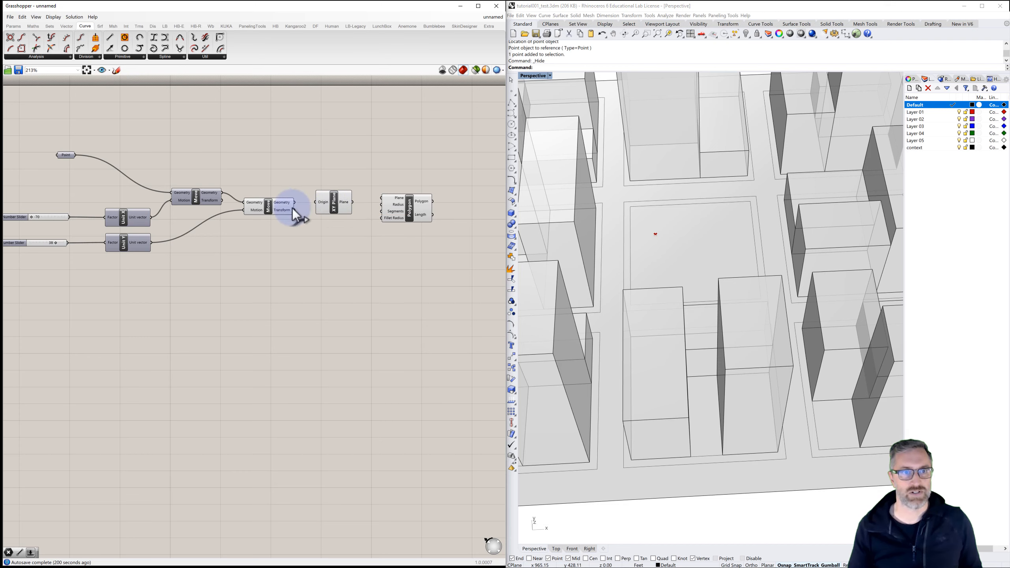
{"action": "left_click_drag", "start_coordinate": [294, 202], "coordinate": [410, 208]}
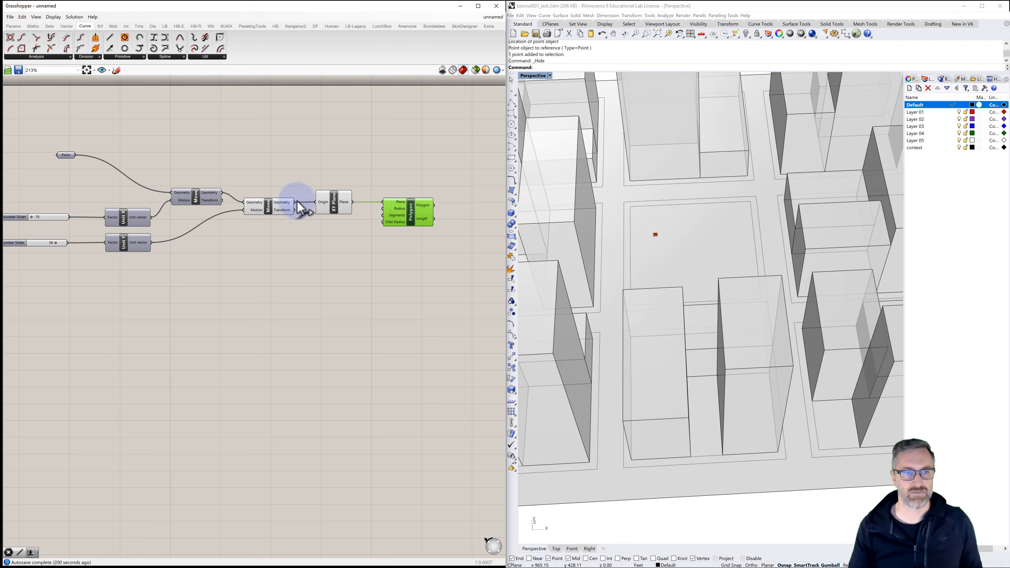
- Turn off the viewport preview of the XY Plane and second Move components
{"action": "left_click", "coordinate": [333, 199]}
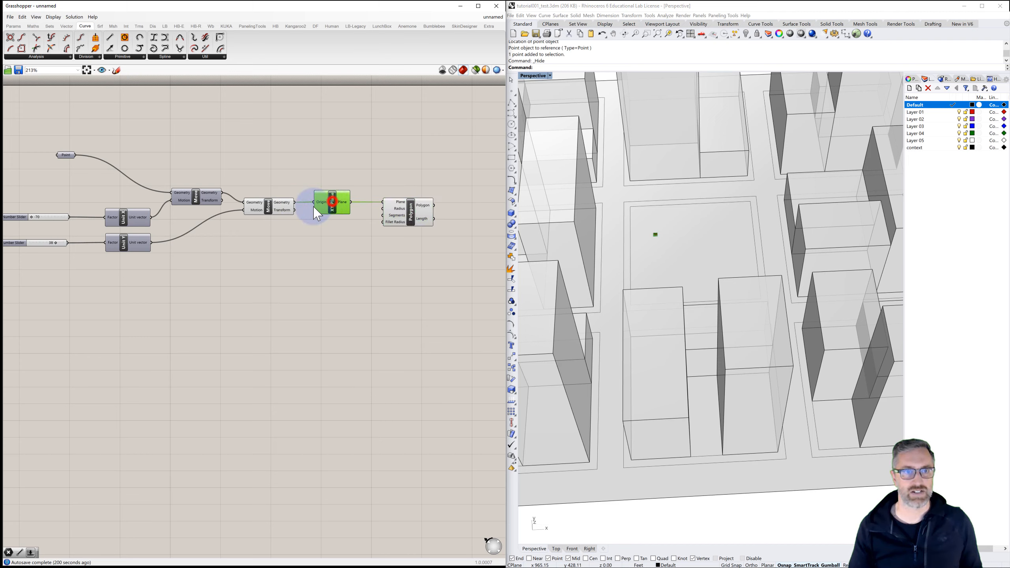
{"action": "left_click", "coordinate": [269, 206], "text": "shift"}
{"action": "left_click", "coordinate": [305, 235]}
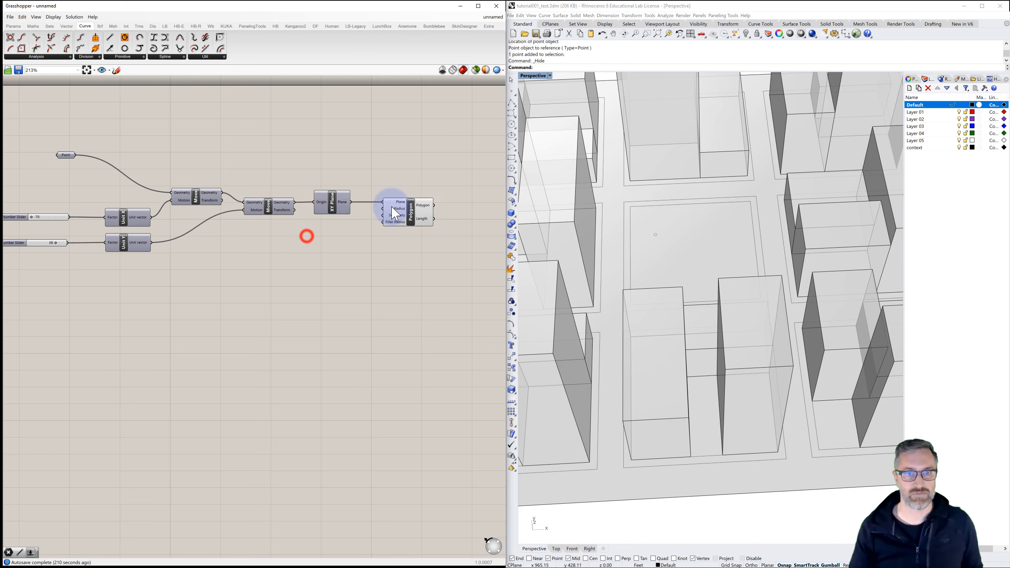
- Add a number slider ranging from 50 to 100, connect it to the Polygon's Radius, and leave it at 50
{"action": "right_click_drag", "start_coordinate": [303, 233], "coordinate": [322, 219]}
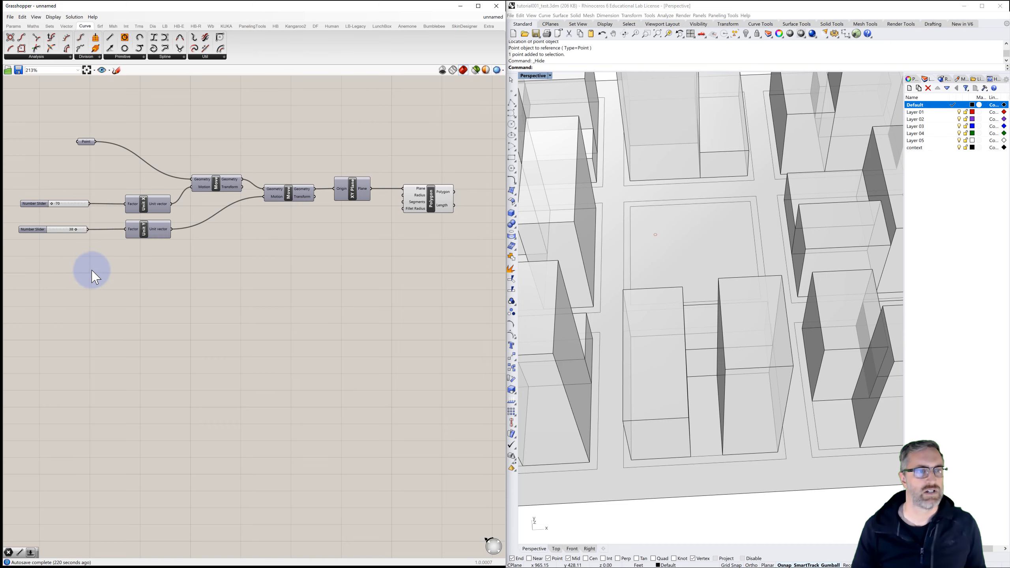
{"action": "right_click_drag", "start_coordinate": [90, 270], "coordinate": [131, 266]}
{"action": "double_click", "coordinate": [96, 259]}
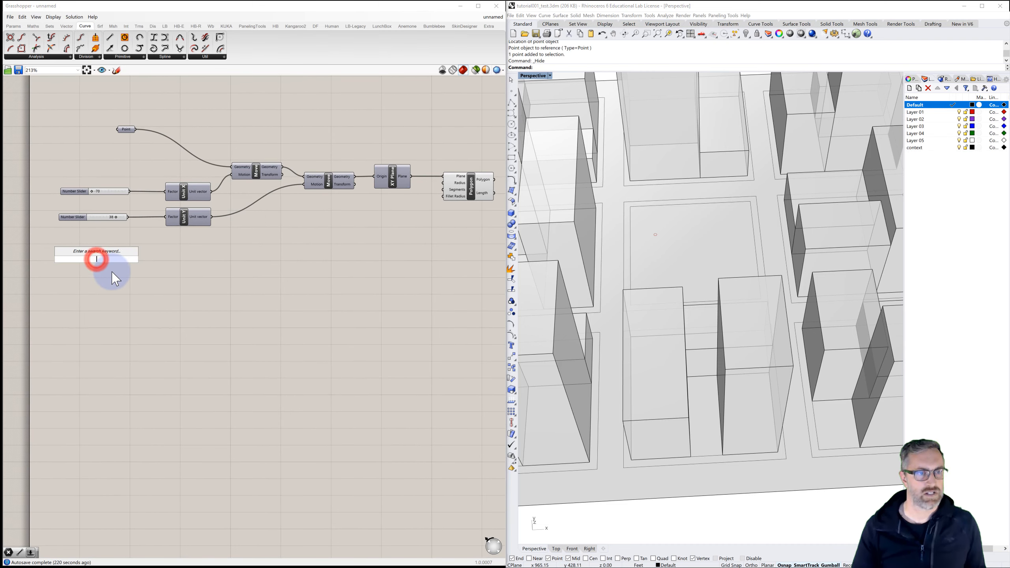
{"action": "type", "text": "50<100"}
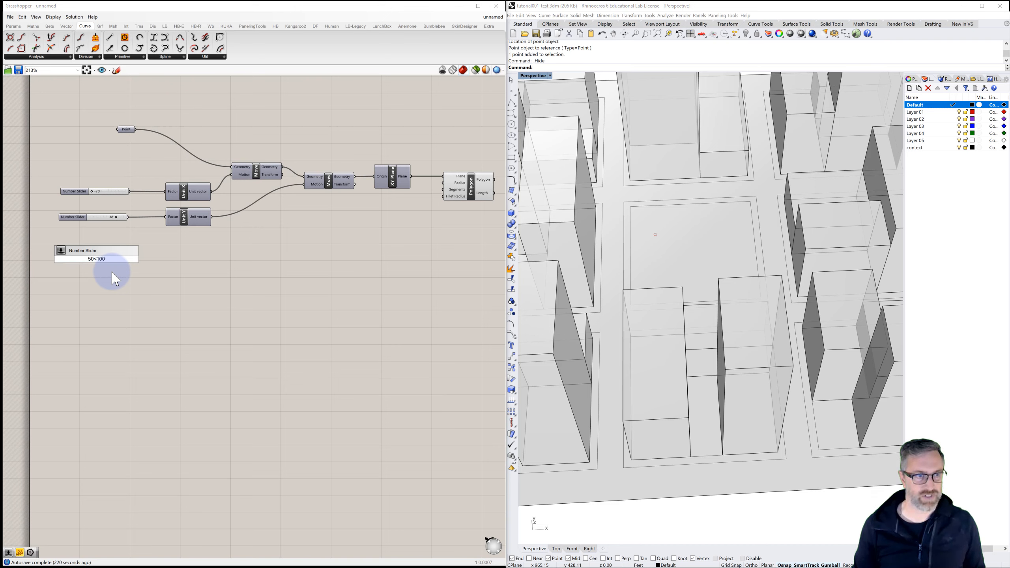
{"action": "key", "text": "Return"}
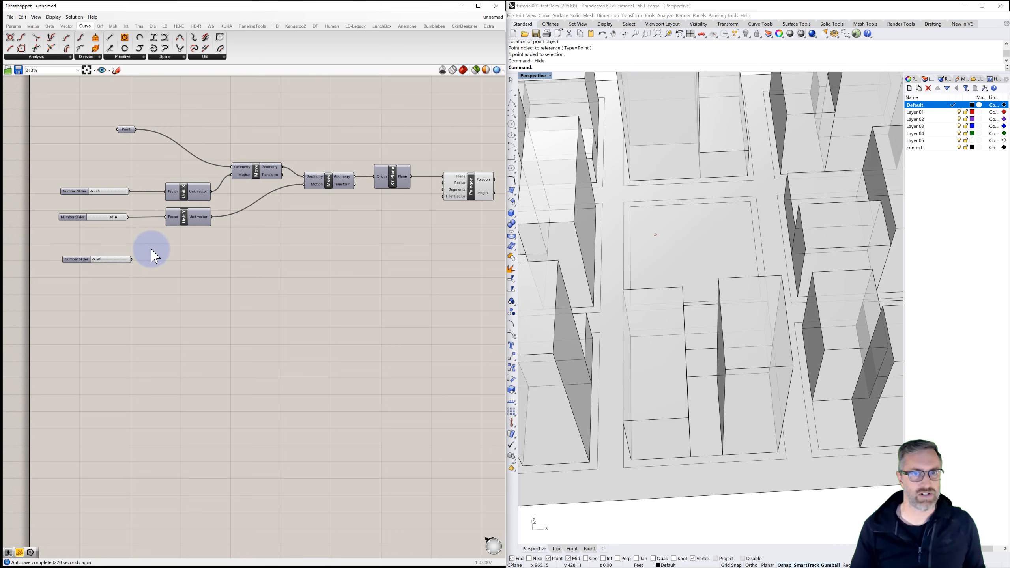
{"action": "left_click_drag", "start_coordinate": [277, 239], "coordinate": [443, 183]}
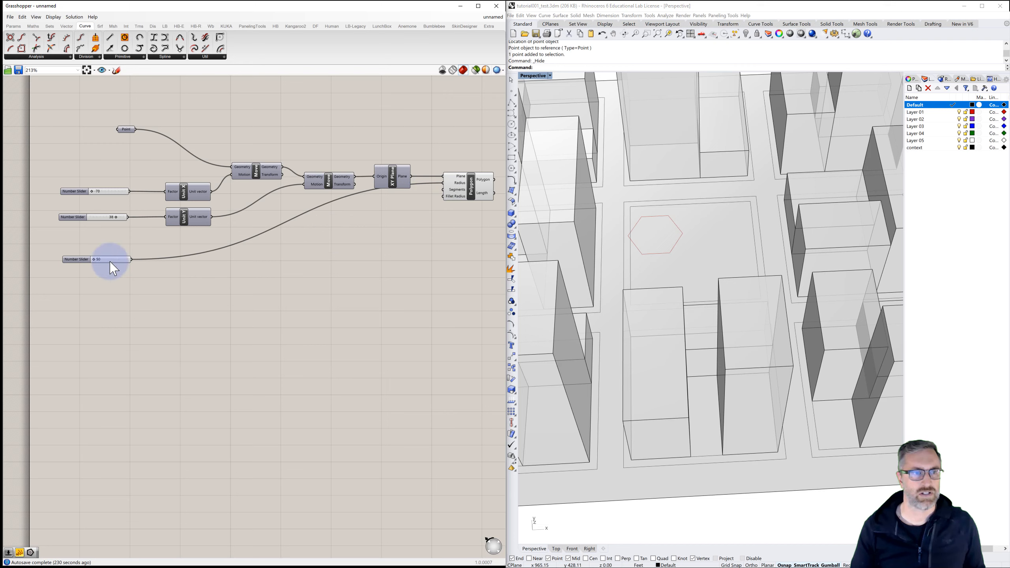
{"action": "mouse_move", "coordinate": [93, 260]}
{"action": "left_mouse_down"}
{"action": "mouse_move", "coordinate": [167, 268]}
{"action": "mouse_move", "coordinate": [93, 258]}
{"action": "left_mouse_up"}
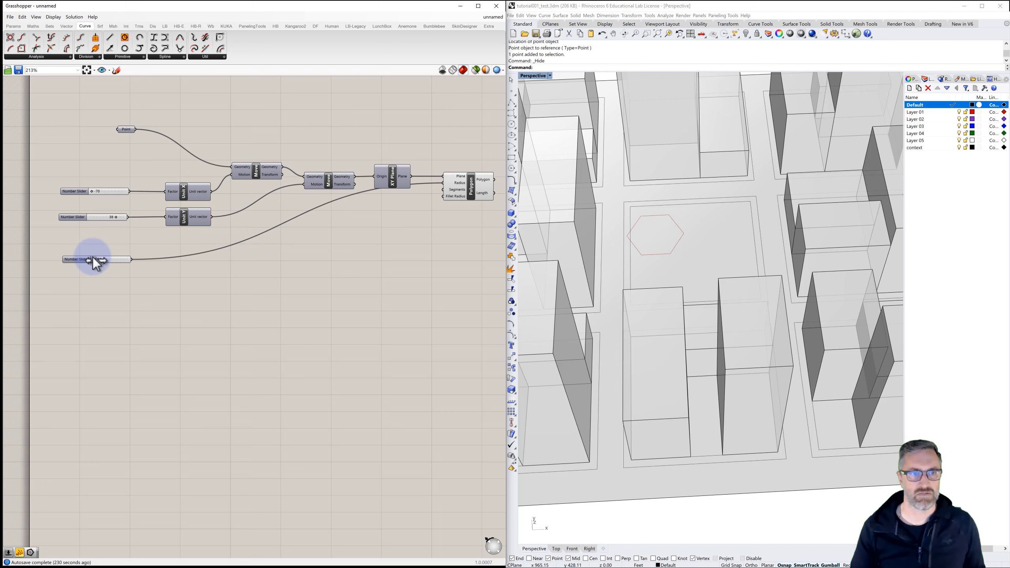
- Add a panel containing 3, connect it to the Polygon's Segments input, and place it just beside that input
{"action": "double_click", "coordinate": [413, 199]}
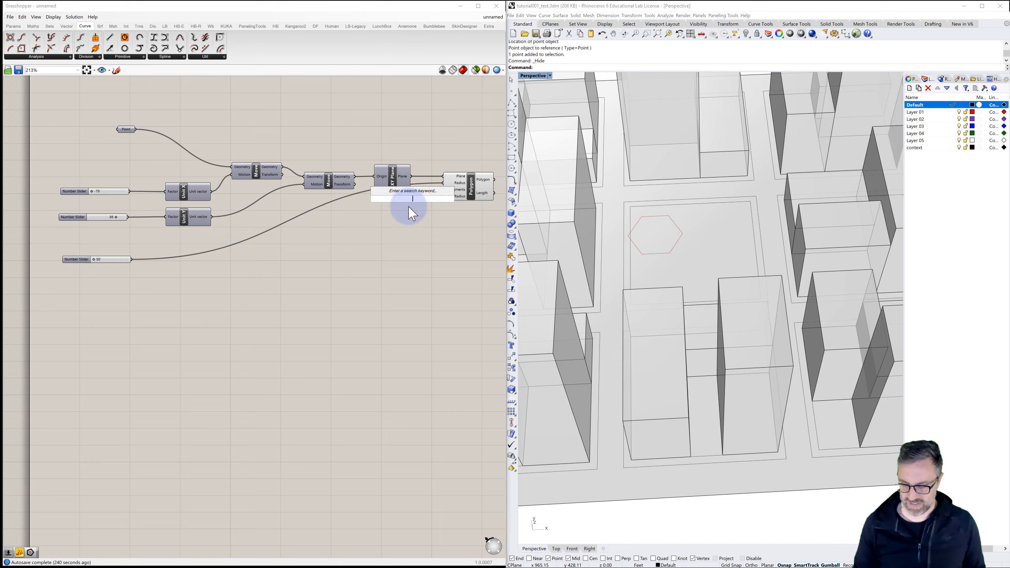
{"action": "type", "text": "//3"}
{"action": "key", "text": "Return"}
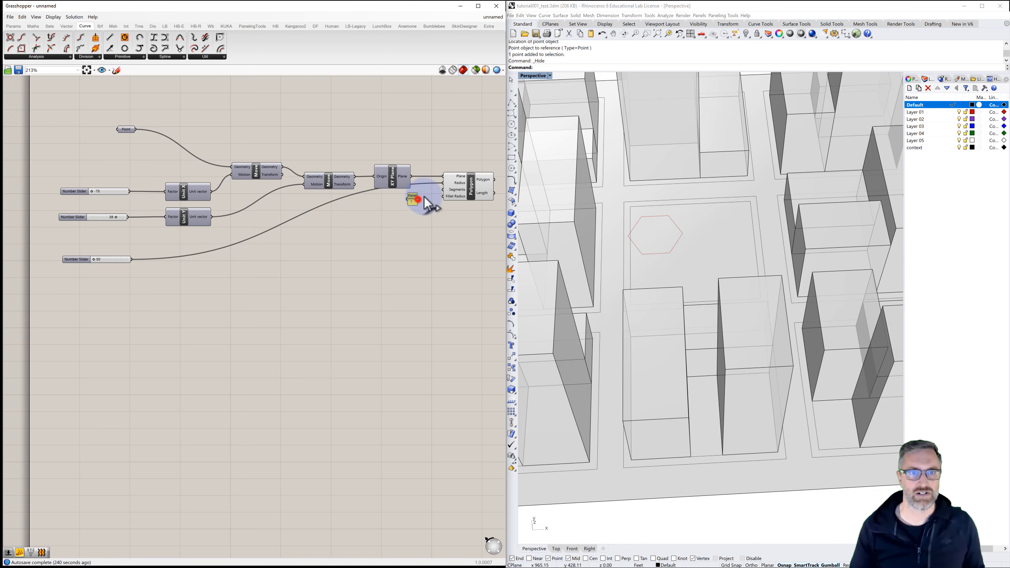
{"action": "left_click_drag", "start_coordinate": [442, 190], "coordinate": [443, 190]}
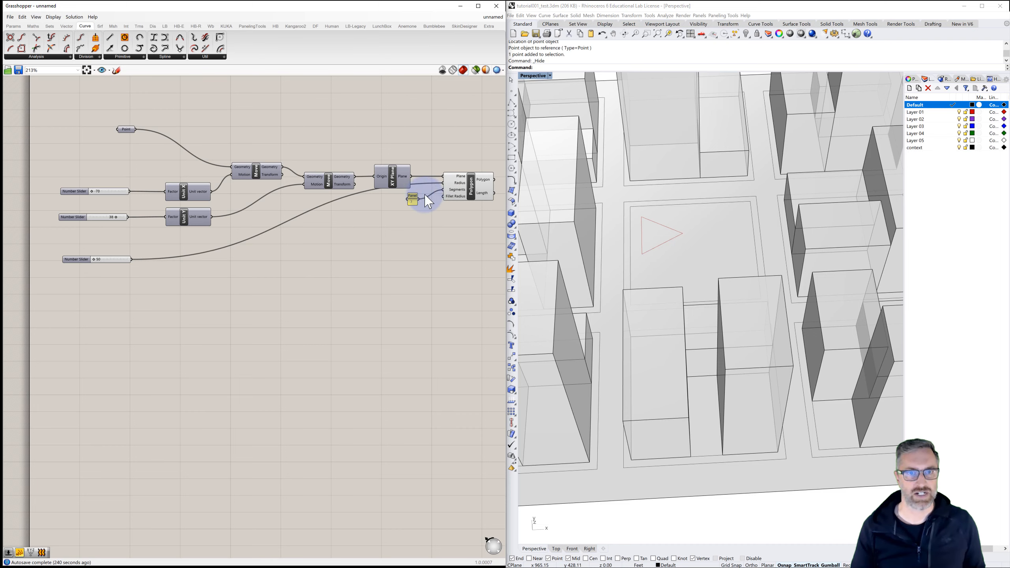
{"action": "left_click_drag", "start_coordinate": [414, 202], "coordinate": [426, 195]}
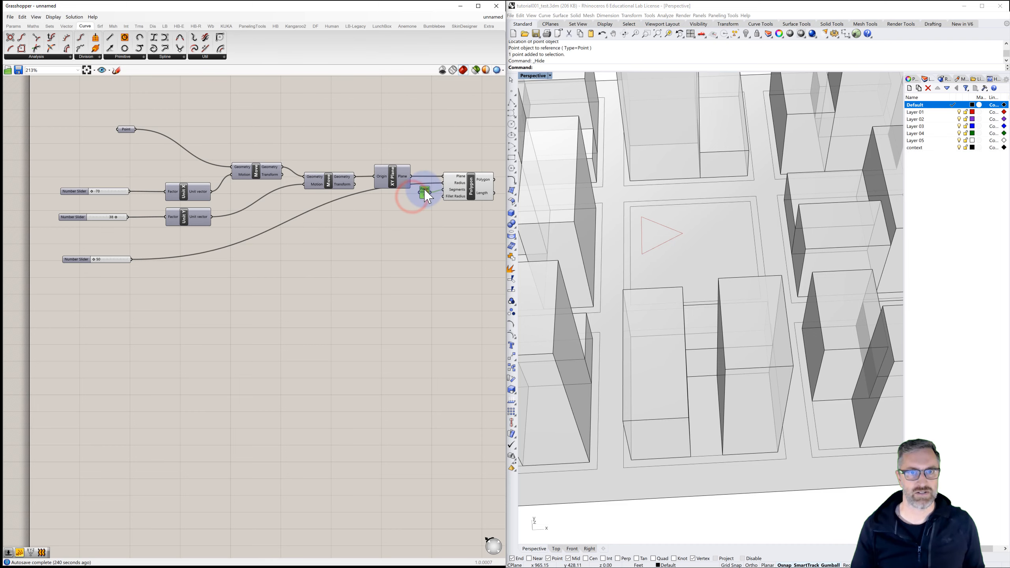
{"action": "scroll", "coordinate": [424, 190], "scroll_direction": "up", "scroll_amount": 2}
{"action": "right_click_drag", "start_coordinate": [417, 192], "coordinate": [393, 190]}
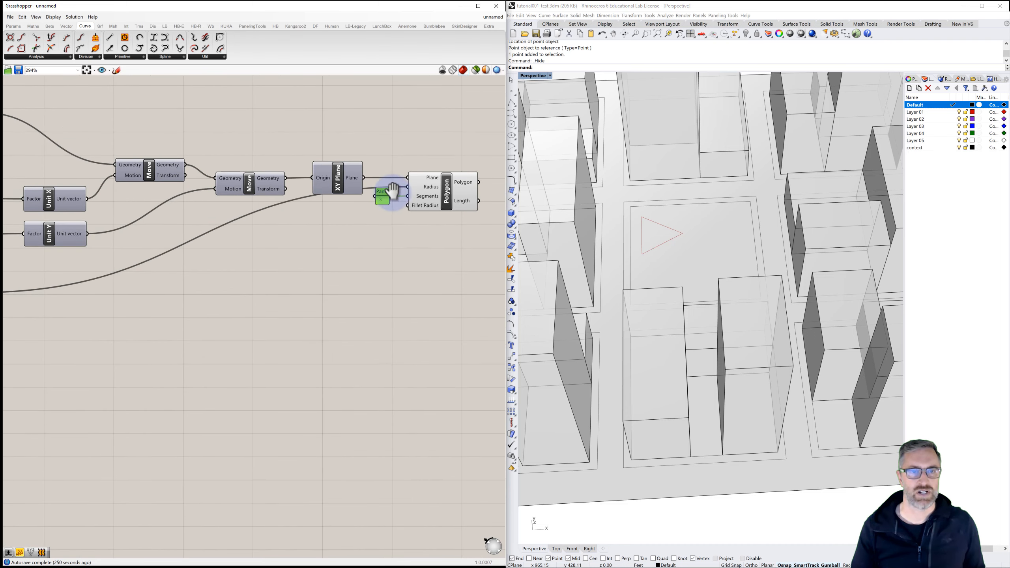
{"action": "scroll", "coordinate": [386, 226], "scroll_direction": "down", "scroll_amount": 1}
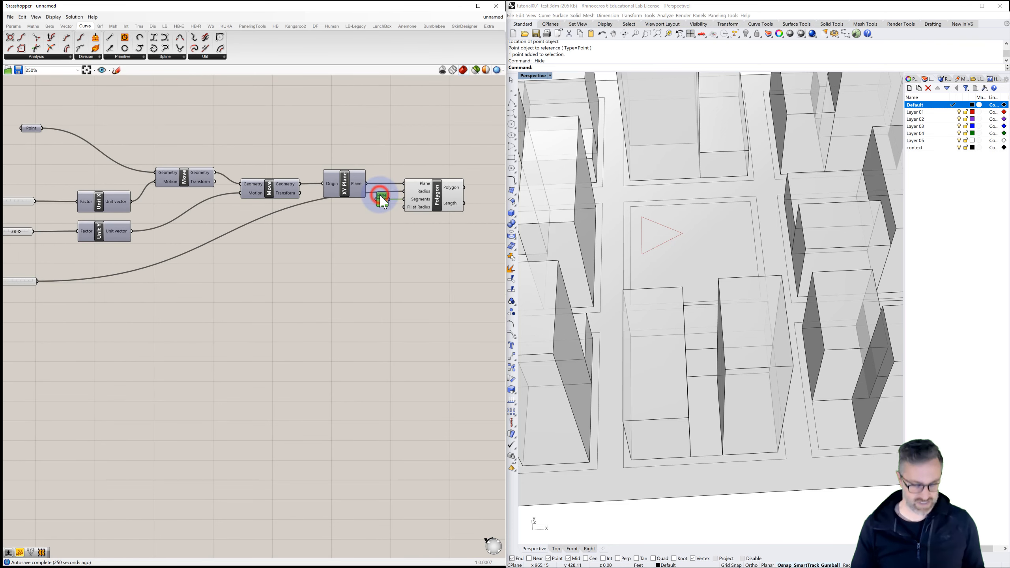
- Duplicate the segments panel, connect the copy to the Polygon's Fillet Radius, and set its value to 10
{"action": "key", "text": "ctrl+c"}
{"action": "key", "text": "ctrl+v"}
{"action": "left_click_drag", "start_coordinate": [385, 202], "coordinate": [404, 207]}
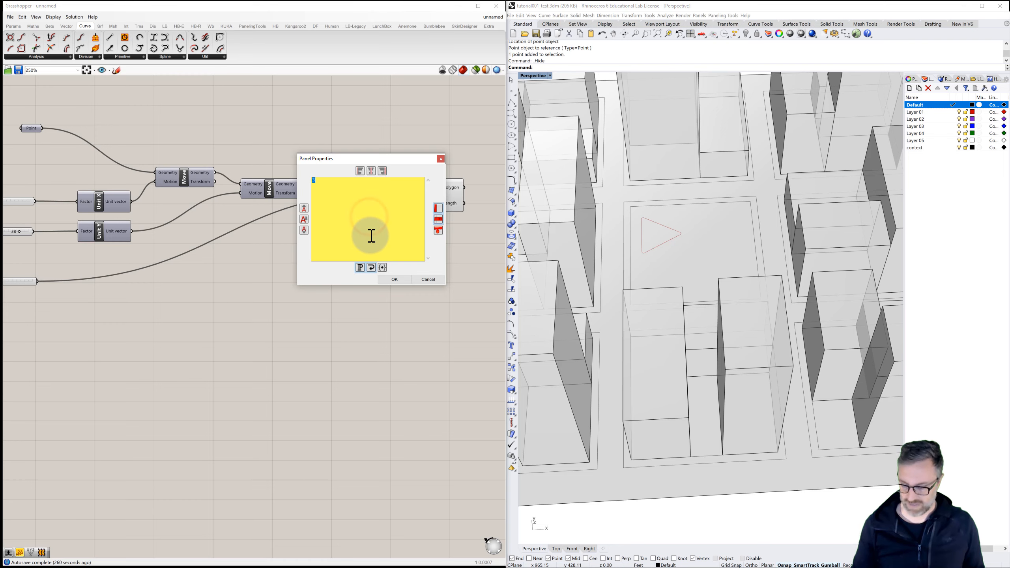
{"action": "left_click", "coordinate": [389, 280]}
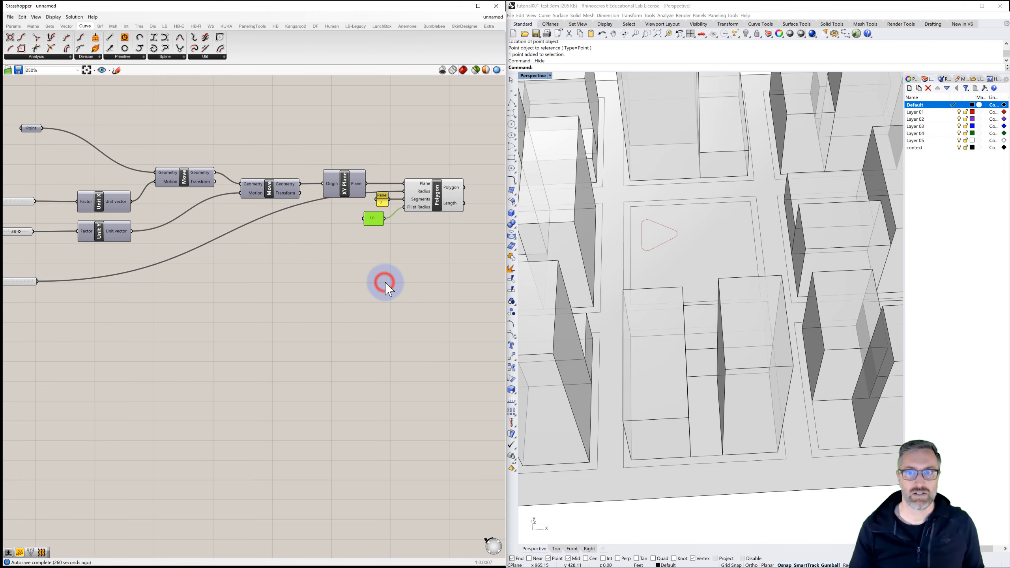
- Test larger radius values for the footprint and shift it along Y to the site's edge with the Unit Y slider
{"action": "right_click_drag", "start_coordinate": [373, 240], "coordinate": [426, 229]}
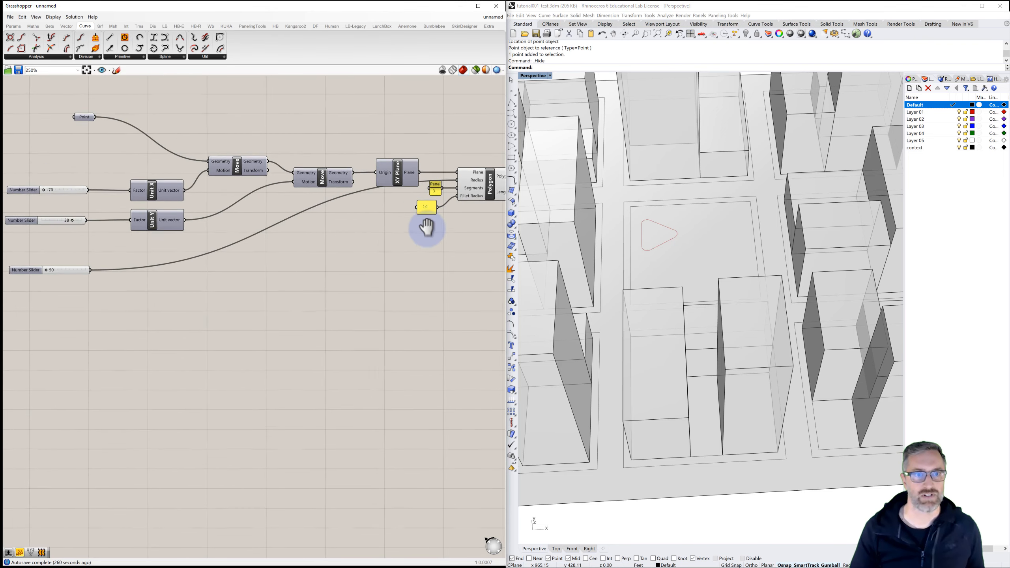
{"action": "scroll", "coordinate": [426, 229], "scroll_direction": "down", "scroll_amount": 1}
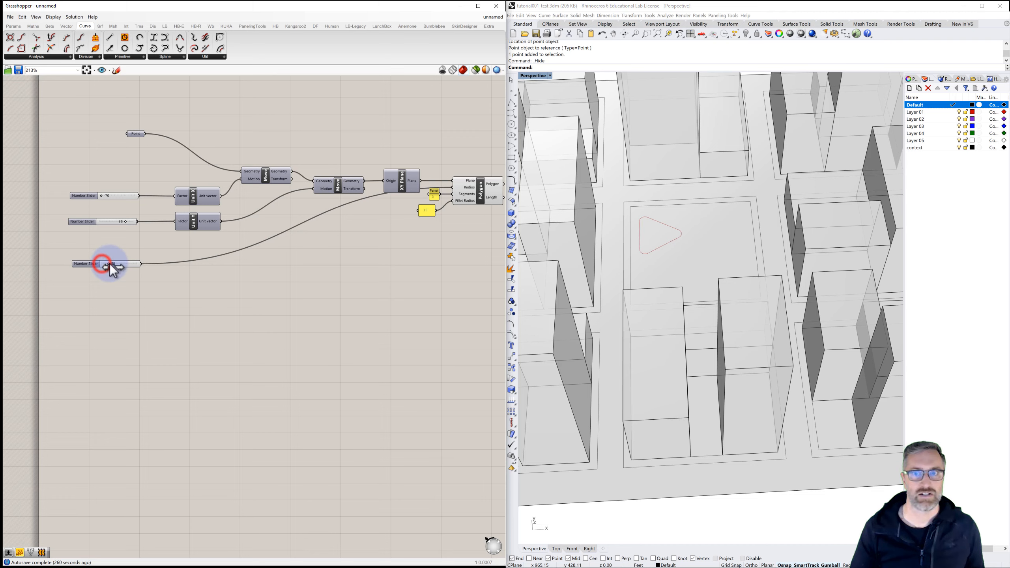
{"action": "left_click_drag", "start_coordinate": [110, 264], "coordinate": [122, 262]}
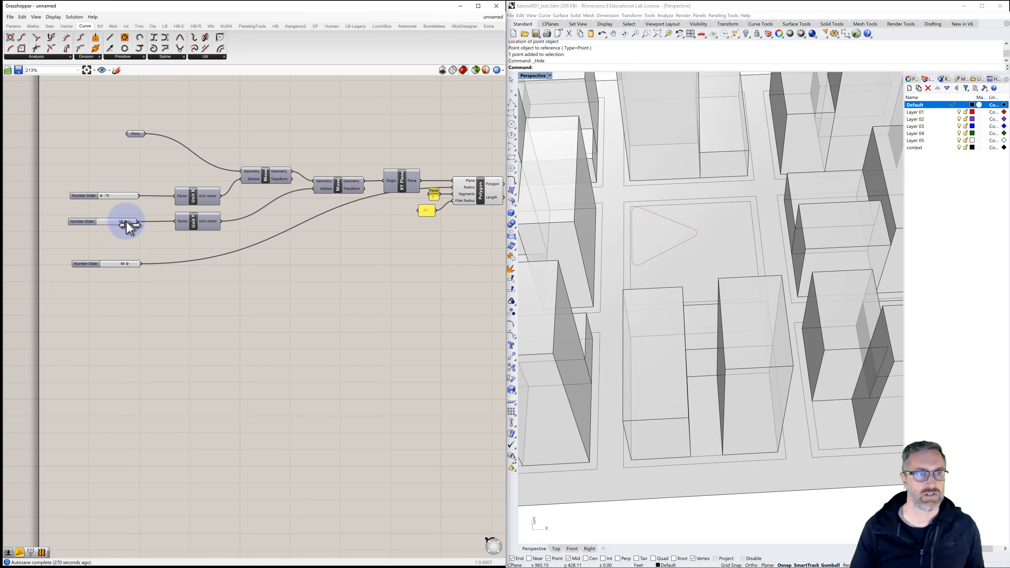
{"action": "left_click_drag", "start_coordinate": [126, 224], "coordinate": [85, 225]}
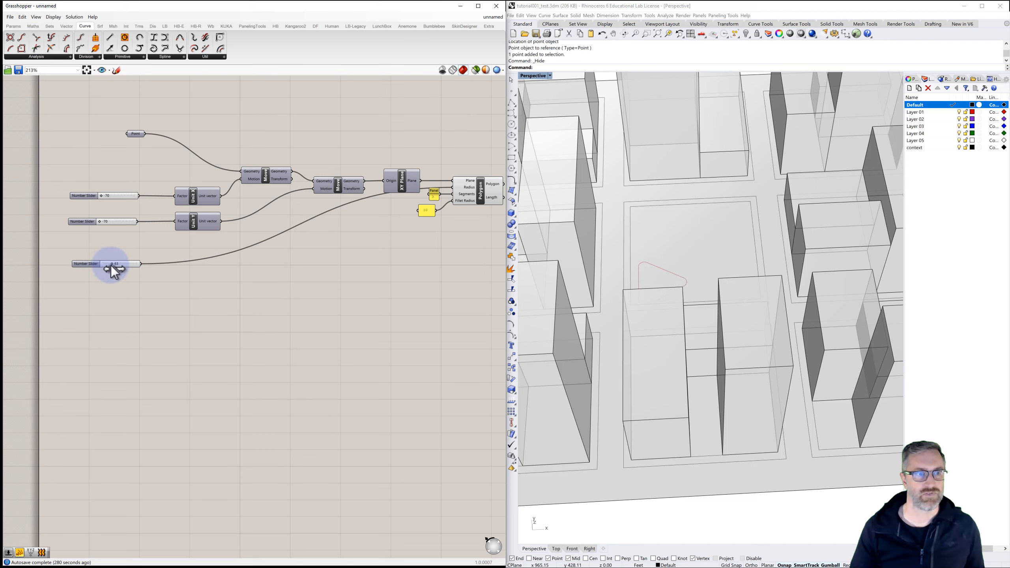
- Set the radius slider's maximum to 65
{"action": "double_click", "coordinate": [91, 264]}
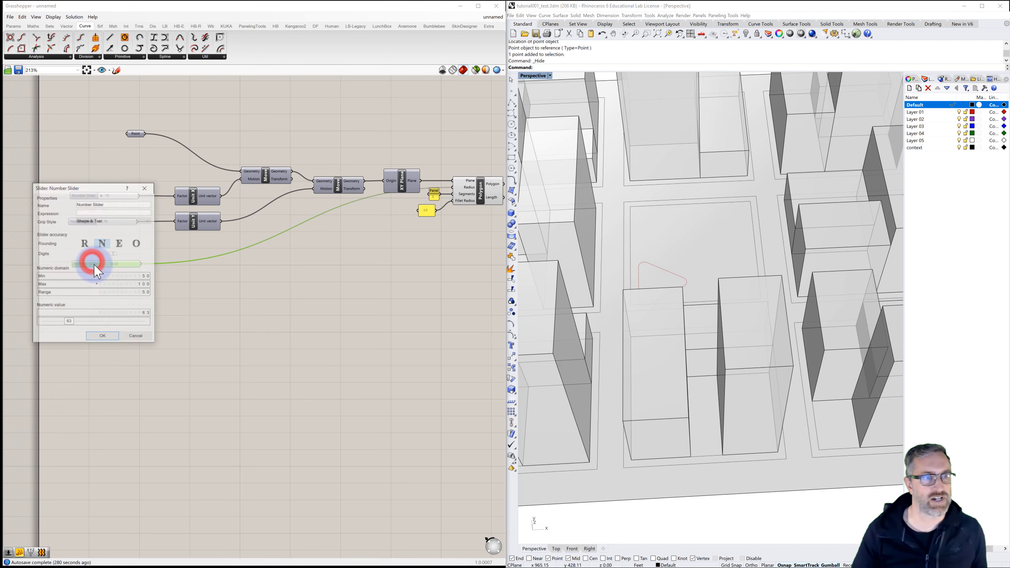
{"action": "double_click", "coordinate": [123, 283]}
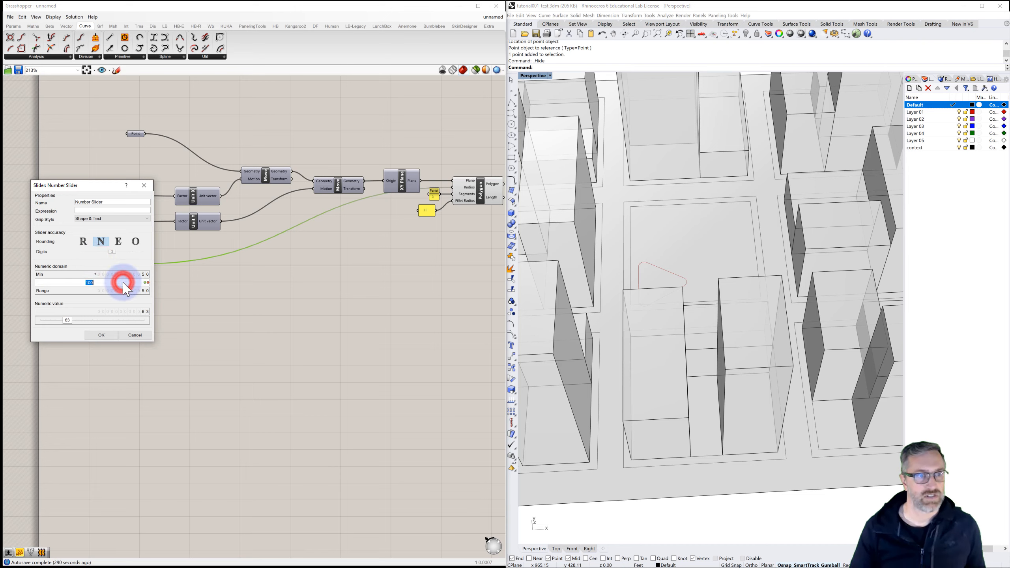
{"action": "type", "text": "65"}
{"action": "left_click", "coordinate": [101, 336]}
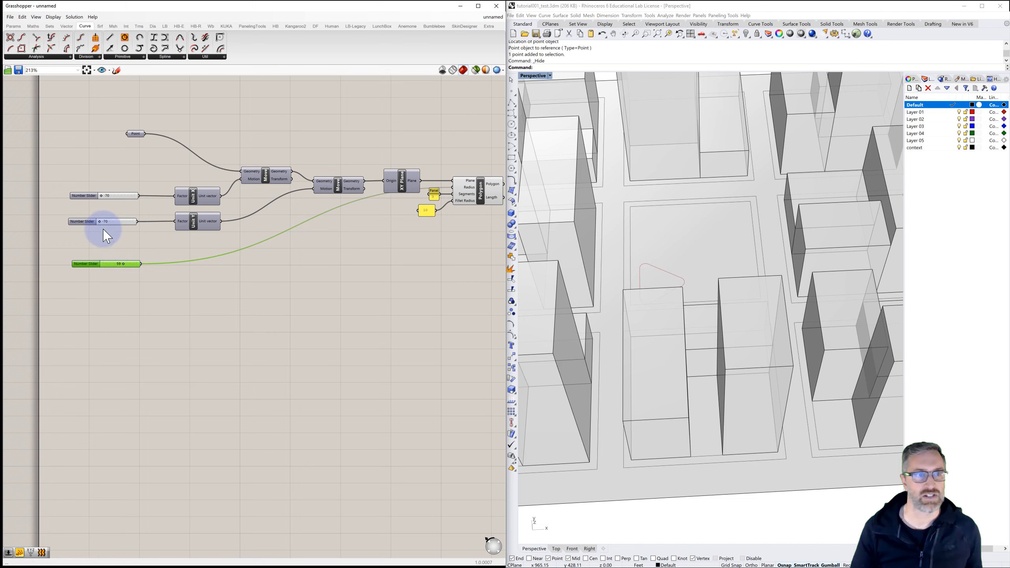
- Set the Unit Y slider to 3 and the Unit X slider to about -21 to centre the footprint on the site
{"action": "left_click_drag", "start_coordinate": [100, 222], "coordinate": [113, 197]}
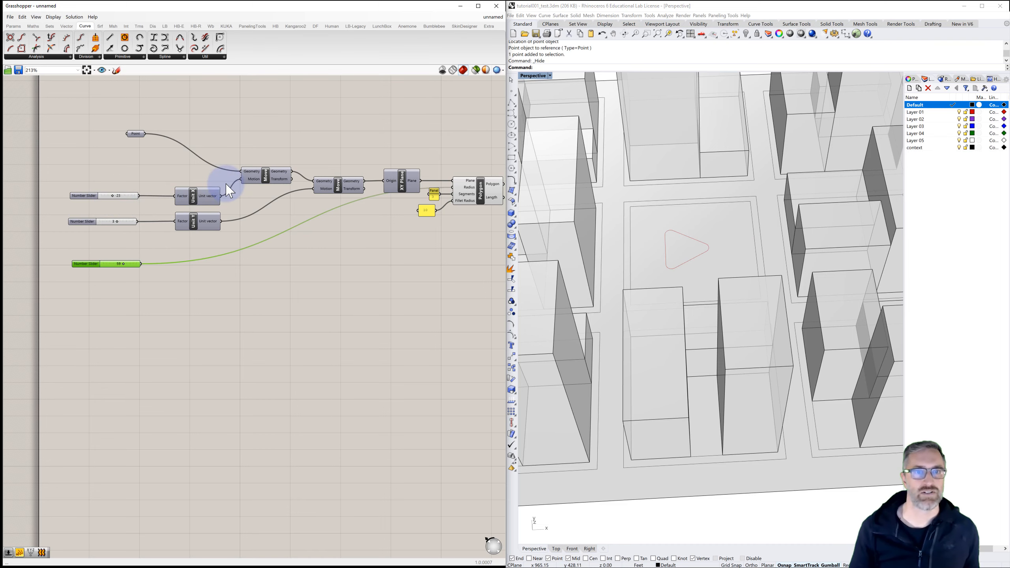
- Turn the viewport preview of the second Move component back on
{"action": "right_click_drag", "start_coordinate": [411, 222], "coordinate": [386, 225]}
{"action": "scroll", "coordinate": [384, 218], "scroll_direction": "down", "scroll_amount": 1}
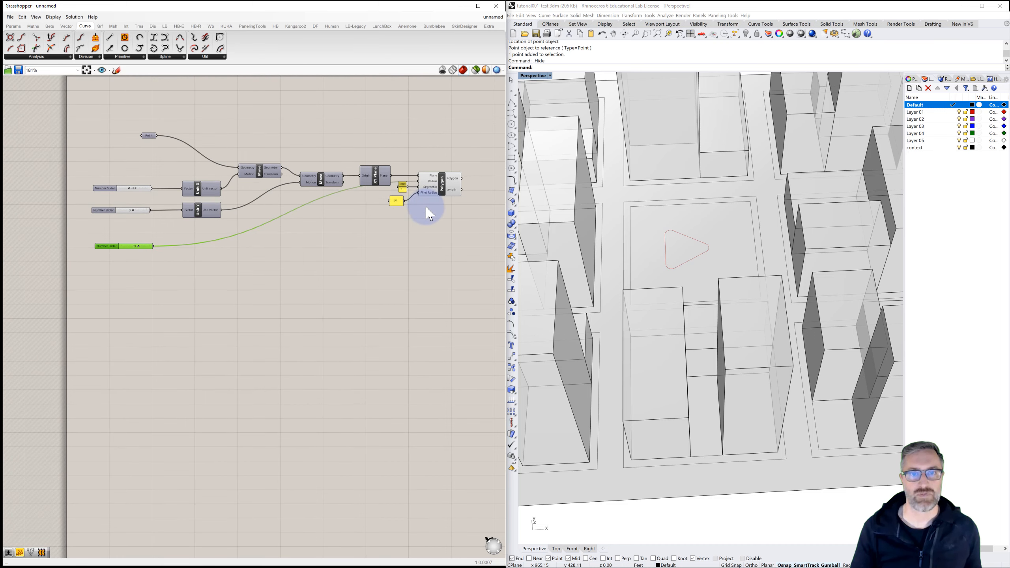
{"action": "left_click", "coordinate": [449, 184]}
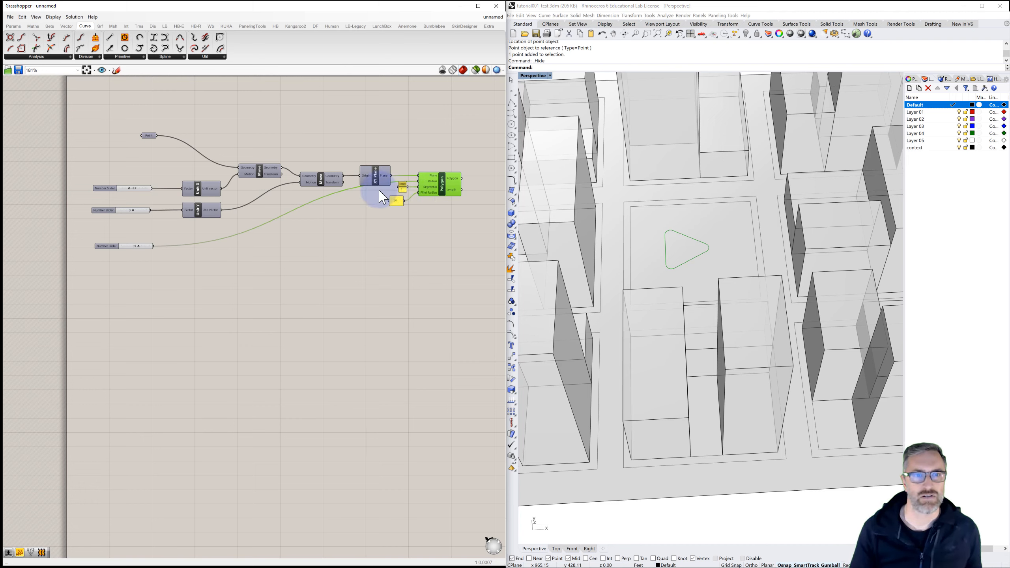
{"action": "left_click", "coordinate": [322, 180]}
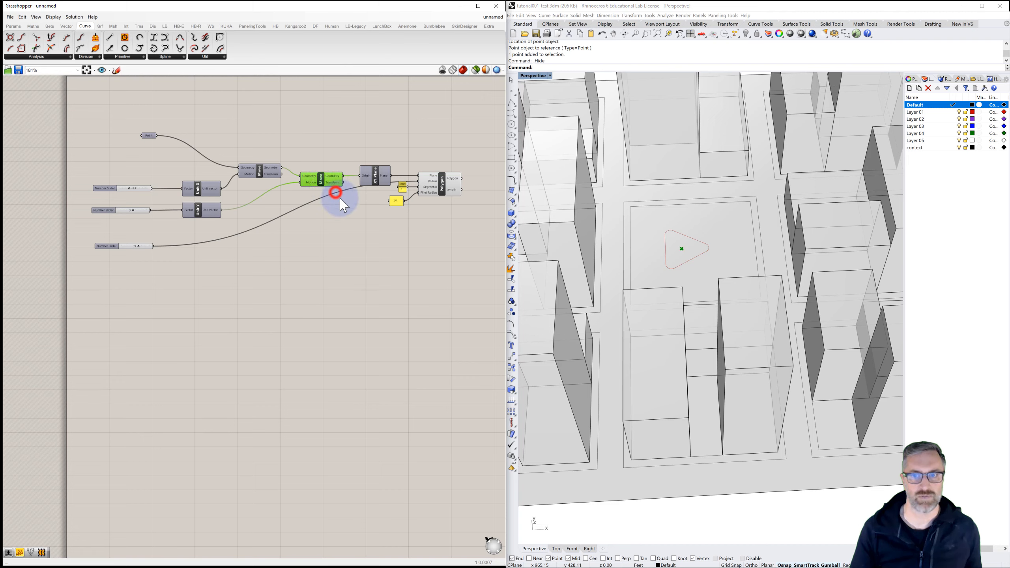
{"action": "left_click", "coordinate": [348, 237]}
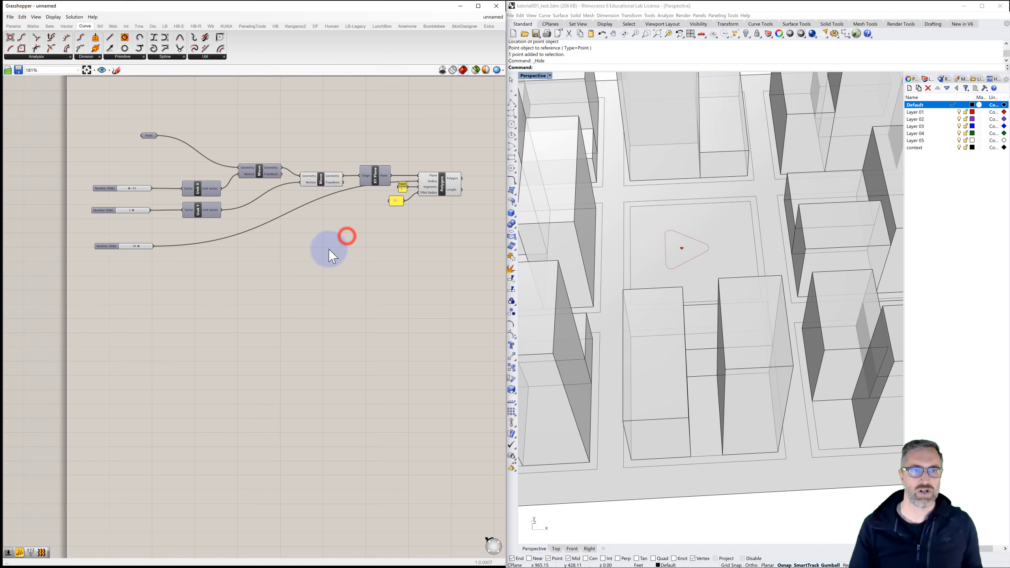
- Add a third Move component below the definition and connect the second Move's geometry output to its Geometry input
{"action": "double_click", "coordinate": [320, 279]}
{"action": "type", "text": "move"}
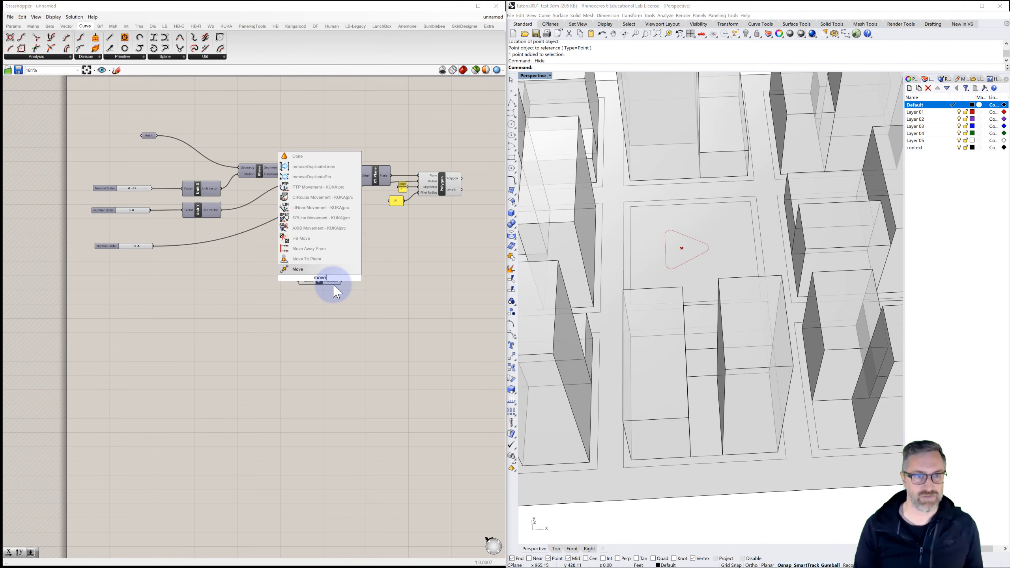
{"action": "key", "text": "Return"}
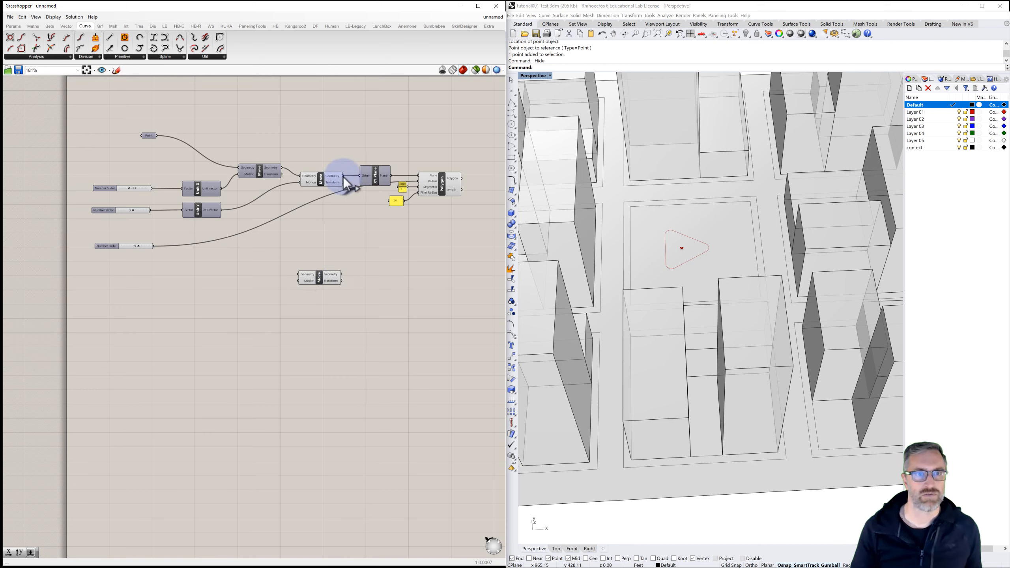
{"action": "left_click_drag", "start_coordinate": [344, 177], "coordinate": [299, 275]}
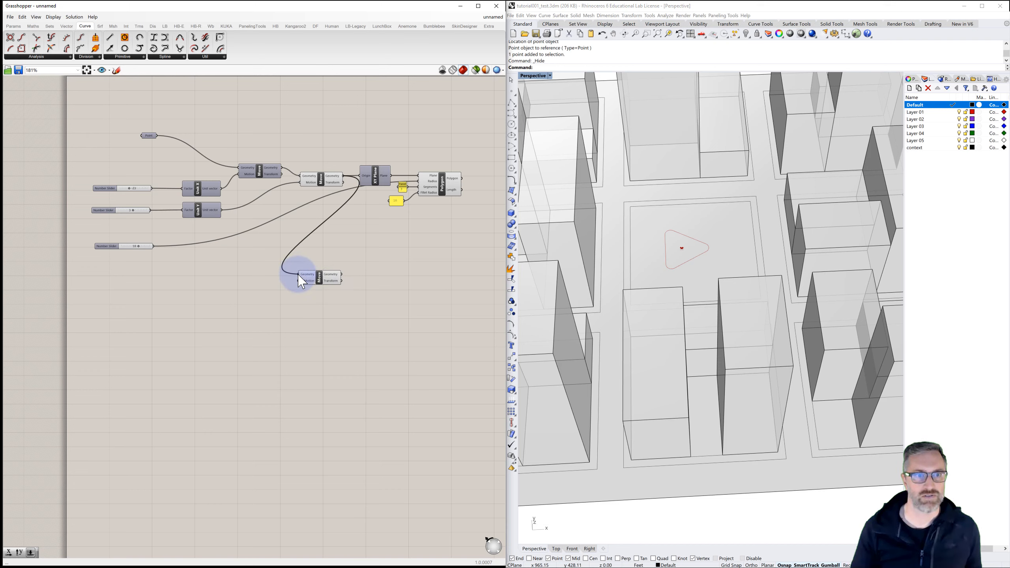
- Add a Unit Z component and connect its vector output to the third Move's Motion input
{"action": "double_click", "coordinate": [278, 289]}
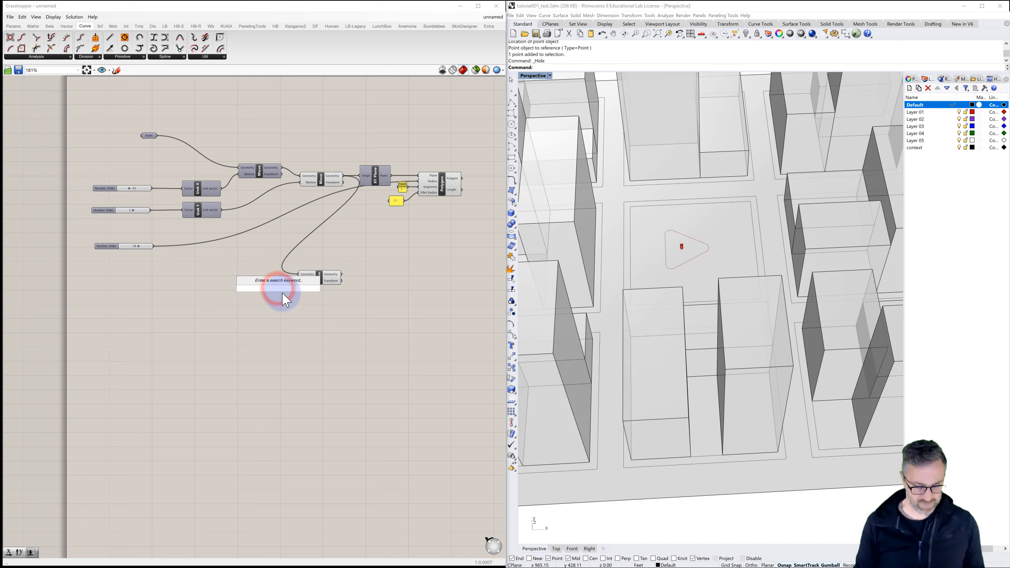
{"action": "type", "text": "z"}
{"action": "key", "text": "Return"}
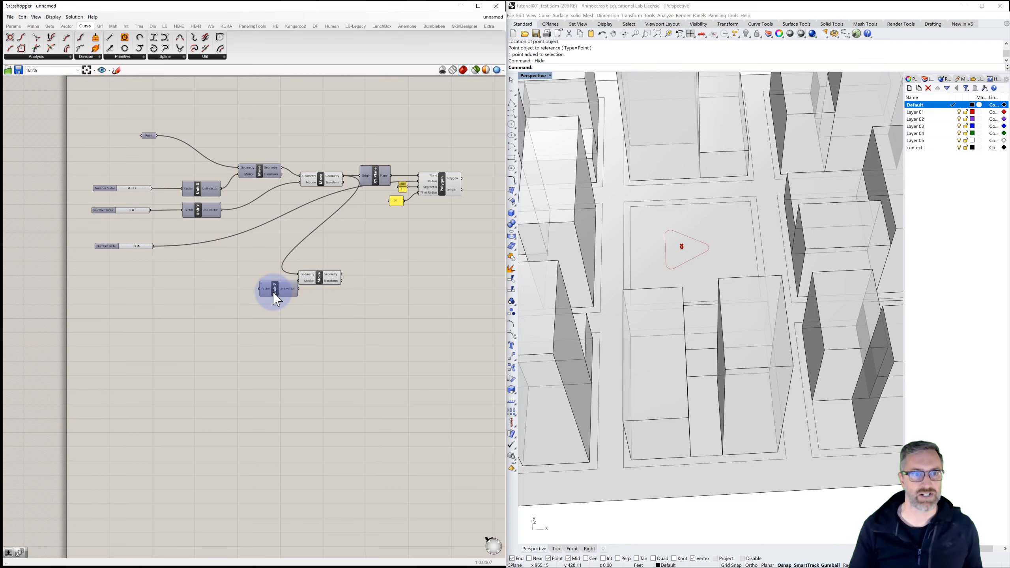
{"action": "left_click_drag", "start_coordinate": [273, 289], "coordinate": [299, 281]}
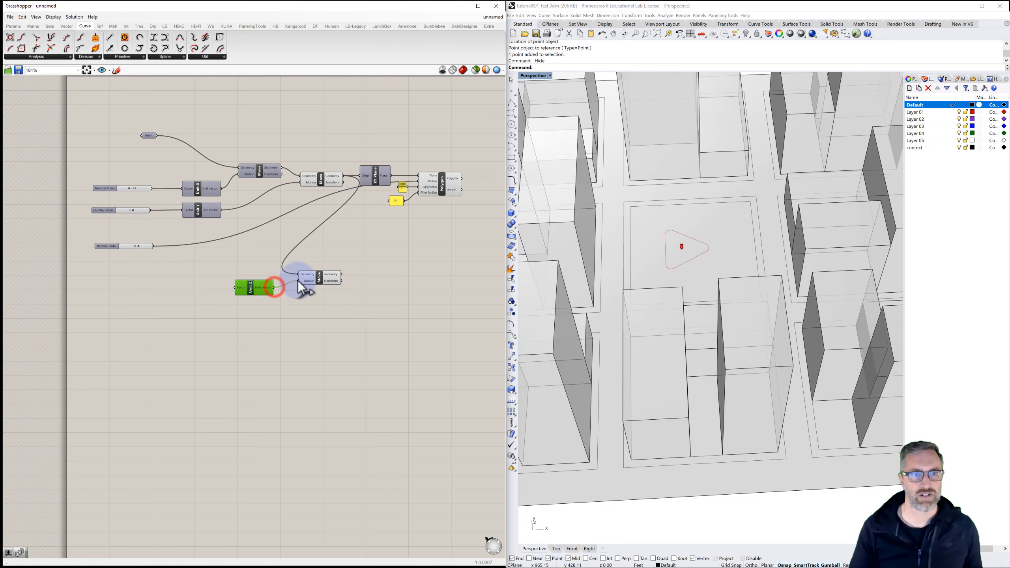
- Create a number slider ranging from 60 to 150 and connect it to the Unit Z Factor input
{"action": "double_click", "coordinate": [118, 292]}
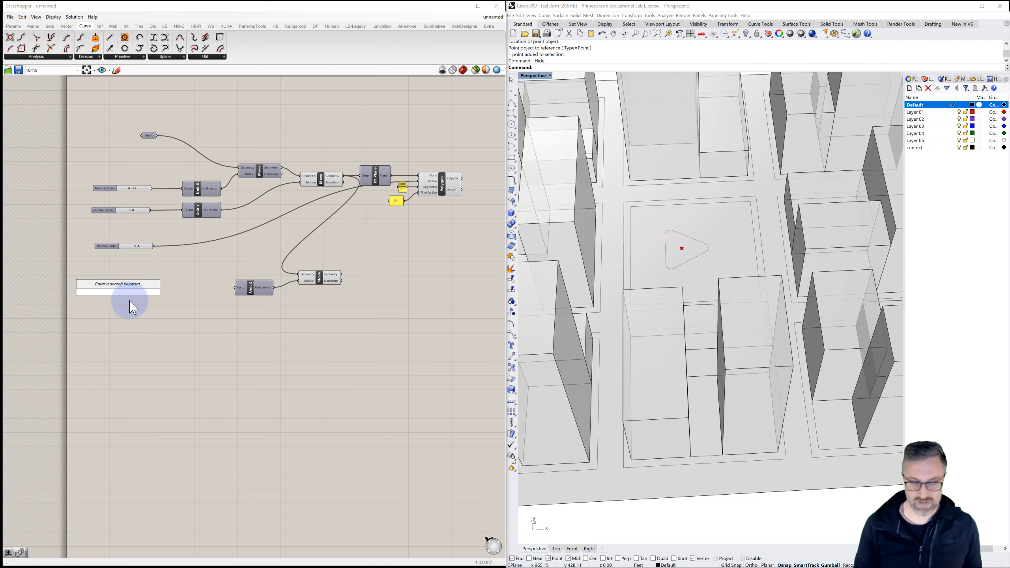
{"action": "type", "text": "60<150"}
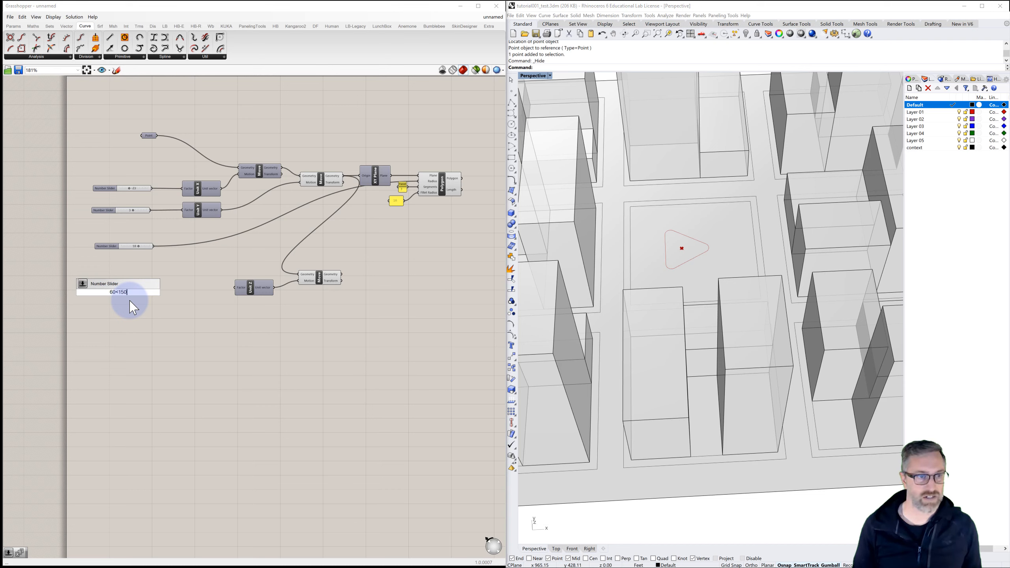
{"action": "key", "text": "Return"}
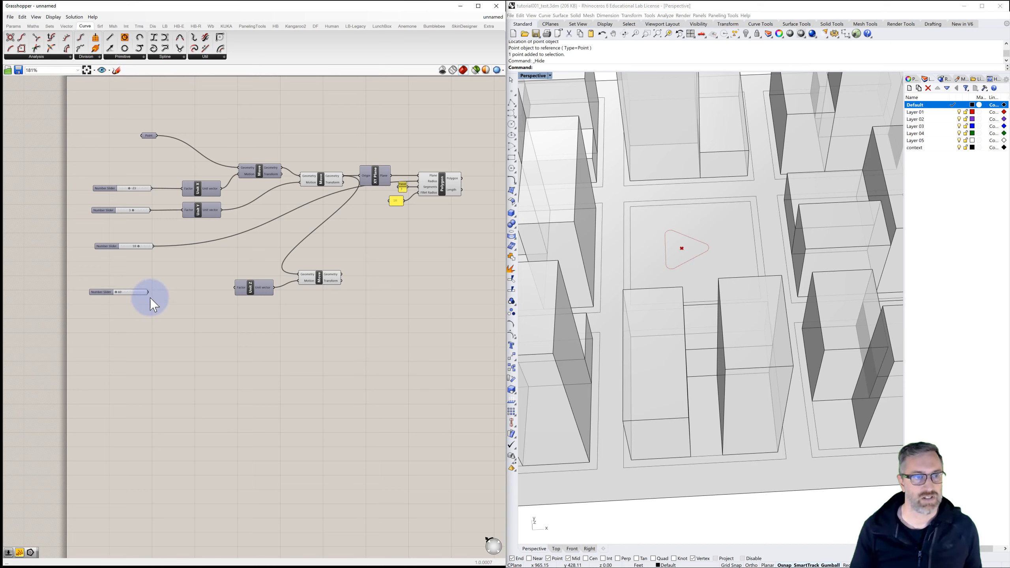
{"action": "left_click_drag", "start_coordinate": [148, 293], "coordinate": [236, 287]}
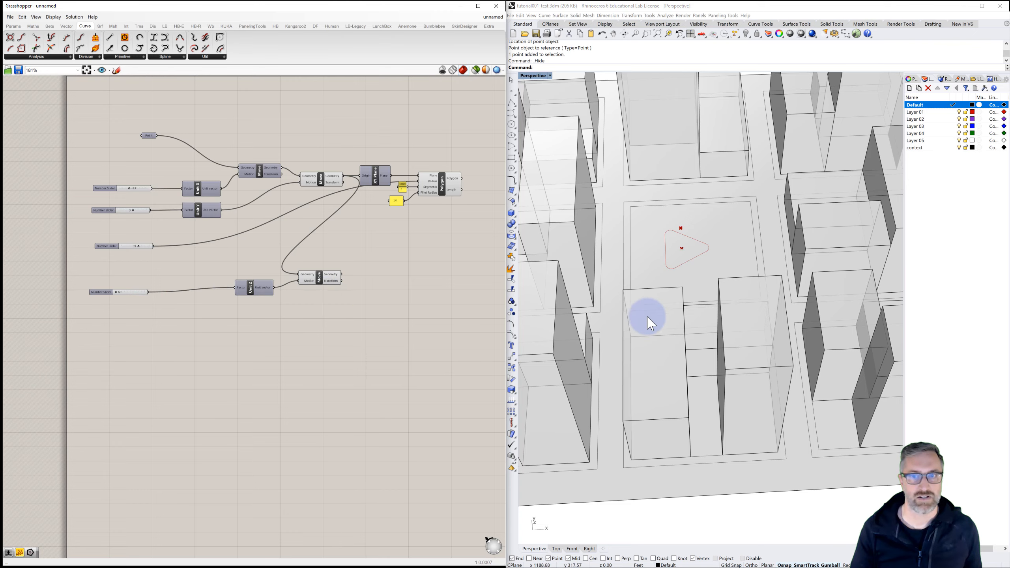
- Raise the Unit Z slider to 150 and compare the moved point's height with the surrounding buildings
{"action": "right_click_drag", "start_coordinate": [647, 316], "coordinate": [595, 297]}
{"action": "right_click_drag", "start_coordinate": [706, 303], "coordinate": [570, 235], "text": "shift"}
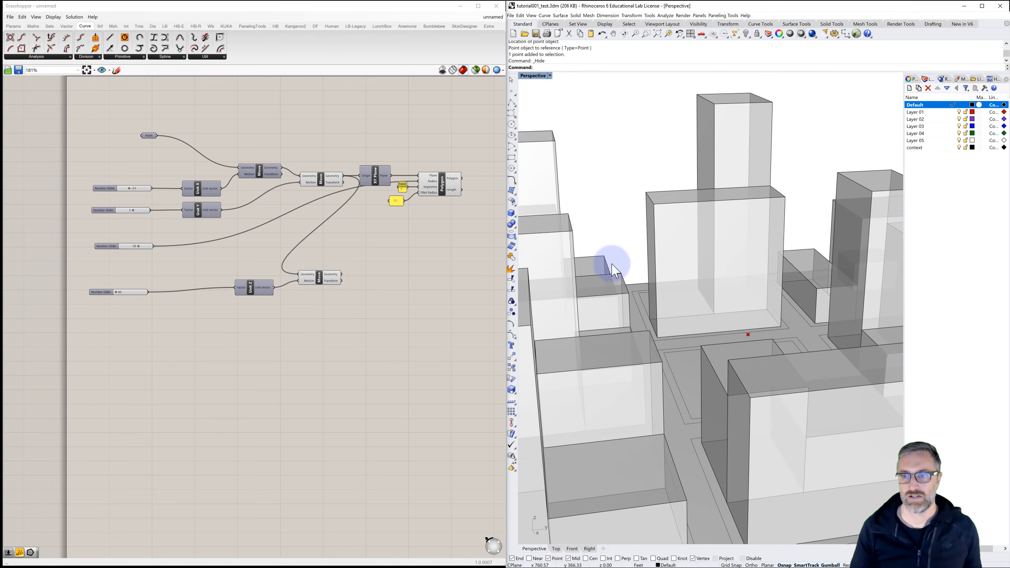
{"action": "right_click_drag", "start_coordinate": [612, 260], "coordinate": [621, 278]}
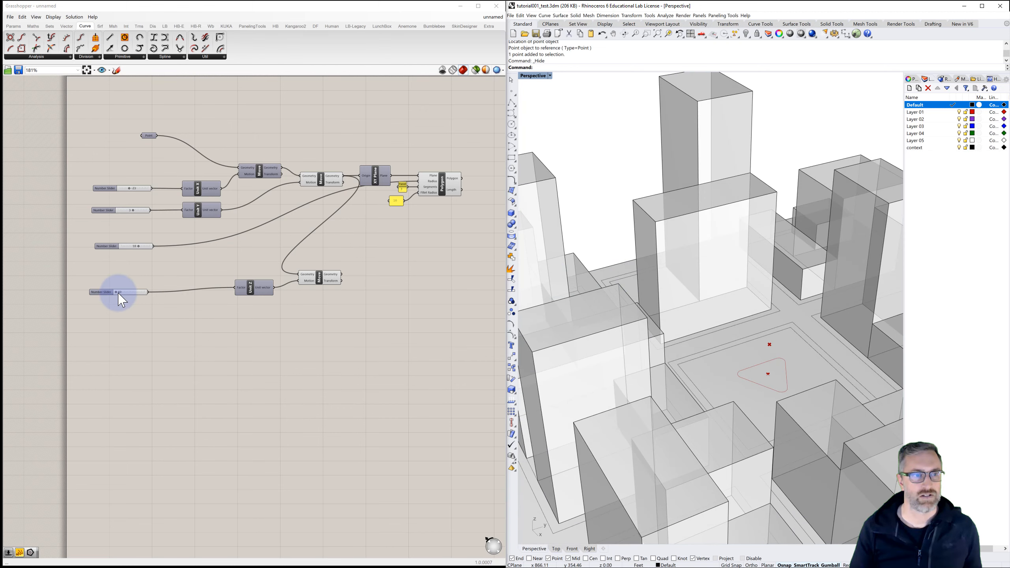
{"action": "left_click_drag", "start_coordinate": [116, 292], "coordinate": [190, 291]}
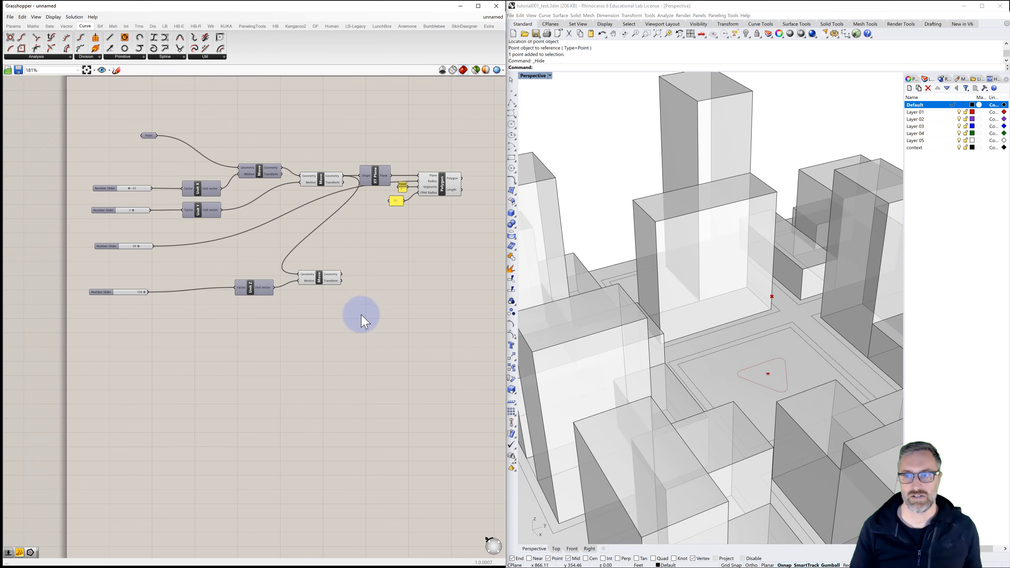
{"action": "right_click_drag", "start_coordinate": [673, 354], "coordinate": [711, 361]}
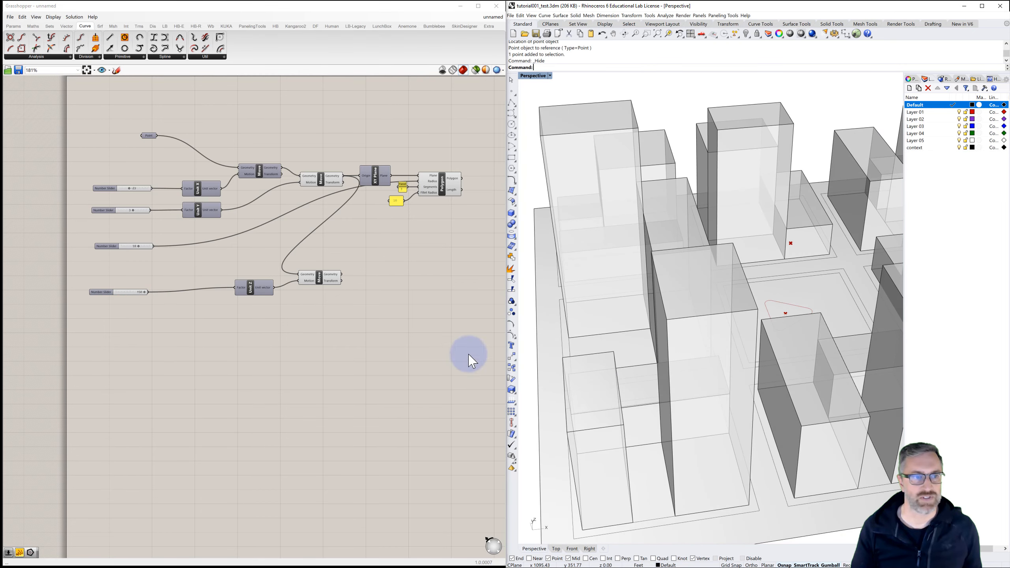
- Change the Unit Z slider's range to 75 to 180 and set its value to about 128
{"action": "double_click", "coordinate": [105, 292]}
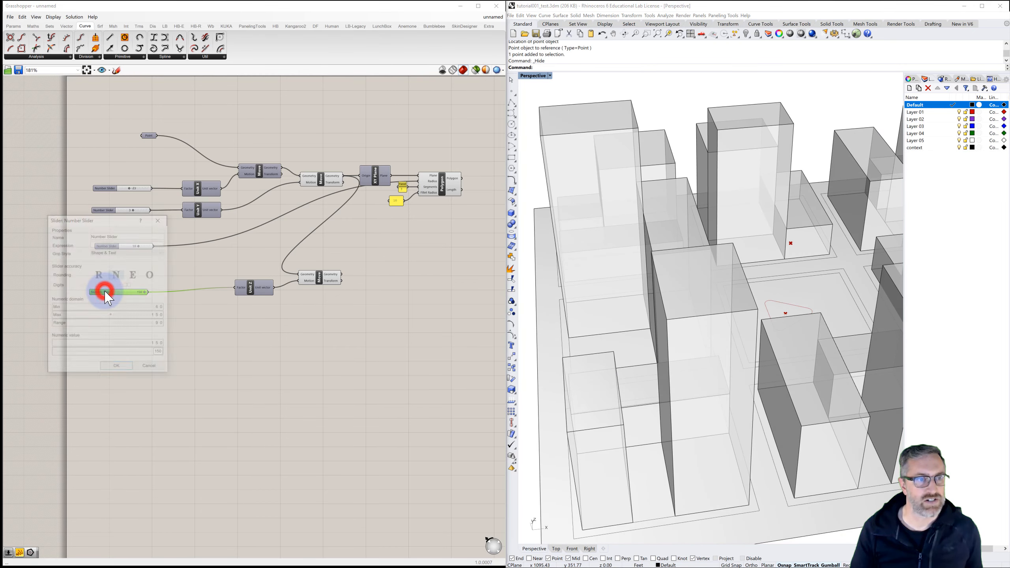
{"action": "double_click", "coordinate": [141, 303]}
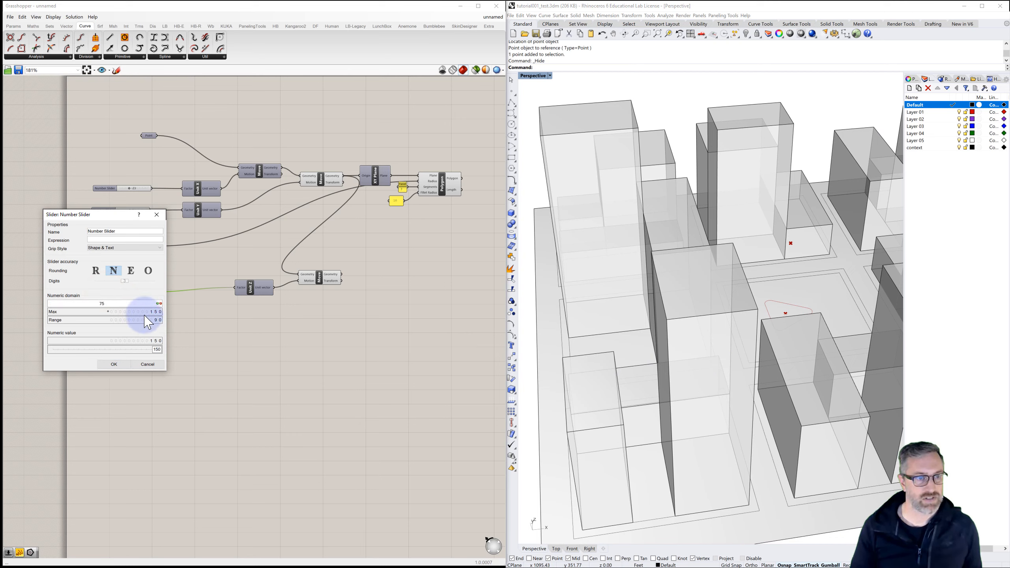
{"action": "double_click", "coordinate": [143, 311]}
{"action": "type", "text": "1"}
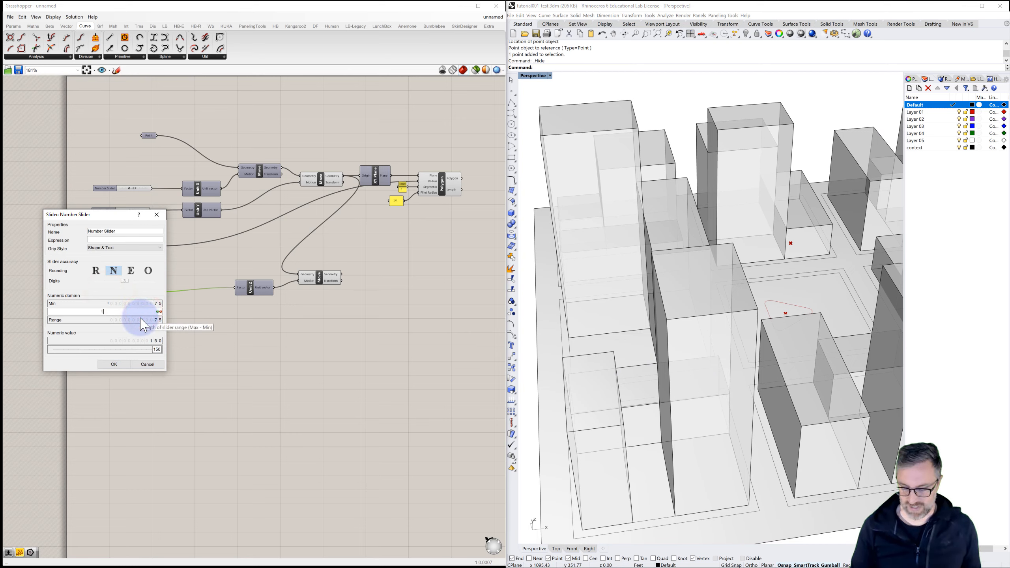
{"action": "type", "text": "80"}
{"action": "left_click", "coordinate": [114, 364]}
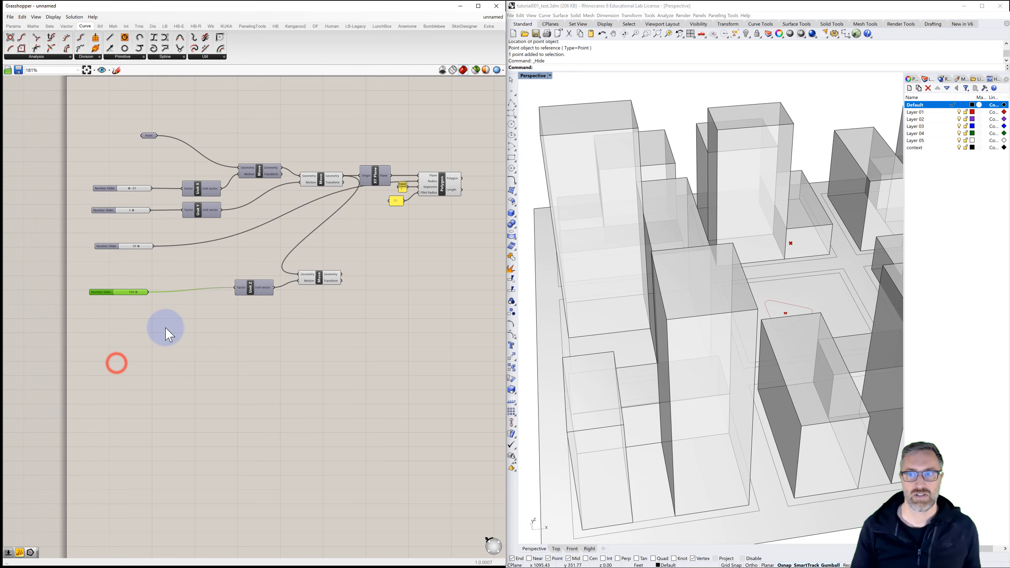
{"action": "mouse_move", "coordinate": [129, 295]}
{"action": "left_mouse_down"}
{"action": "mouse_move", "coordinate": [152, 294]}
{"action": "mouse_move", "coordinate": [98, 294]}
{"action": "mouse_move", "coordinate": [129, 292]}
{"action": "left_mouse_up"}
{"action": "left_click", "coordinate": [231, 329]}
- Duplicate the Unit Z slider and leave the unconnected copy below the definition
{"action": "left_click", "coordinate": [105, 292]}
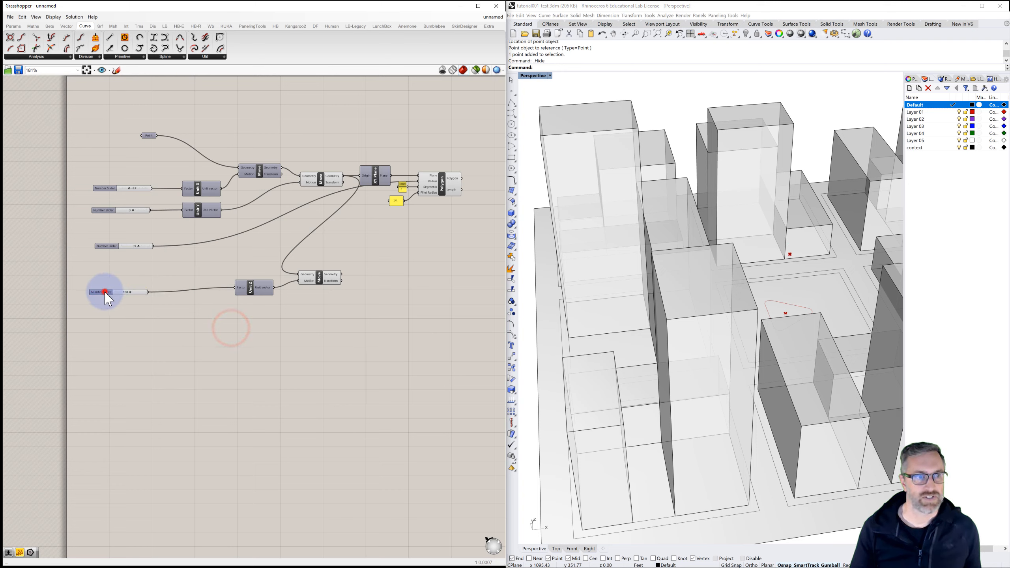
{"action": "left_click", "coordinate": [117, 335]}
{"action": "double_click", "coordinate": [119, 371]}
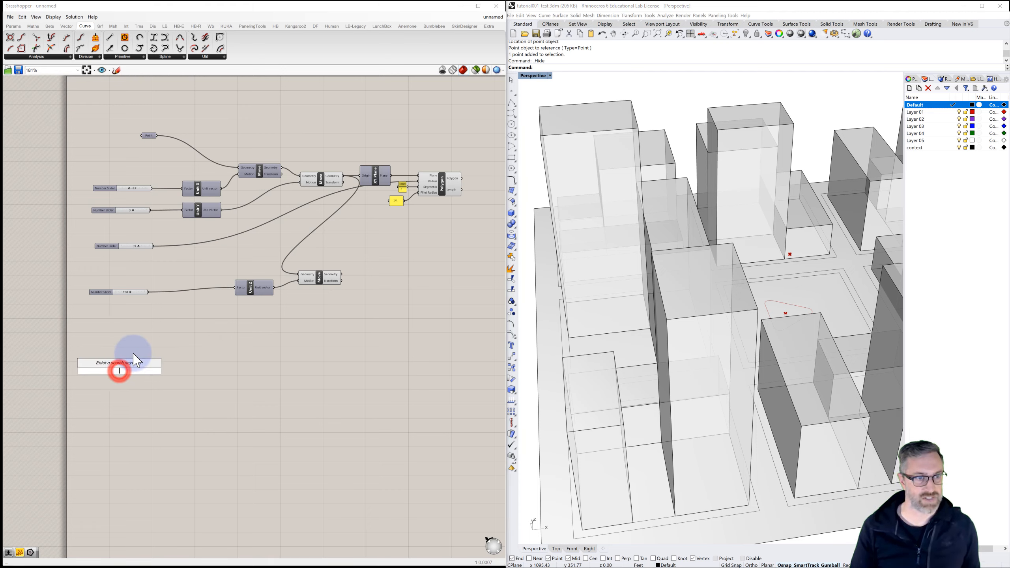
{"action": "left_click", "coordinate": [135, 321]}
{"action": "left_click", "coordinate": [99, 293]}
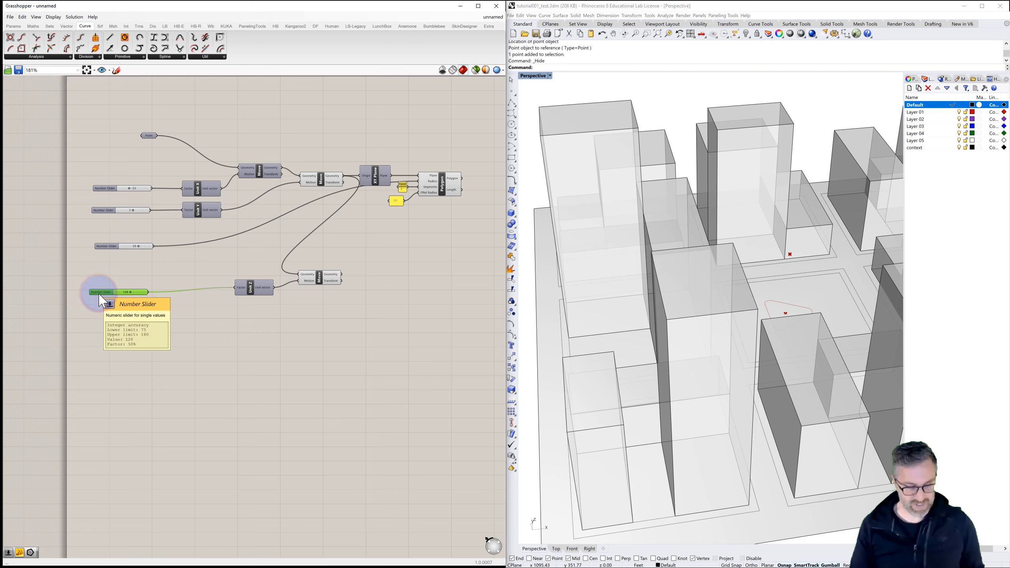
{"action": "left_click_drag", "start_coordinate": [103, 293], "coordinate": [110, 376], "text": "alt"}
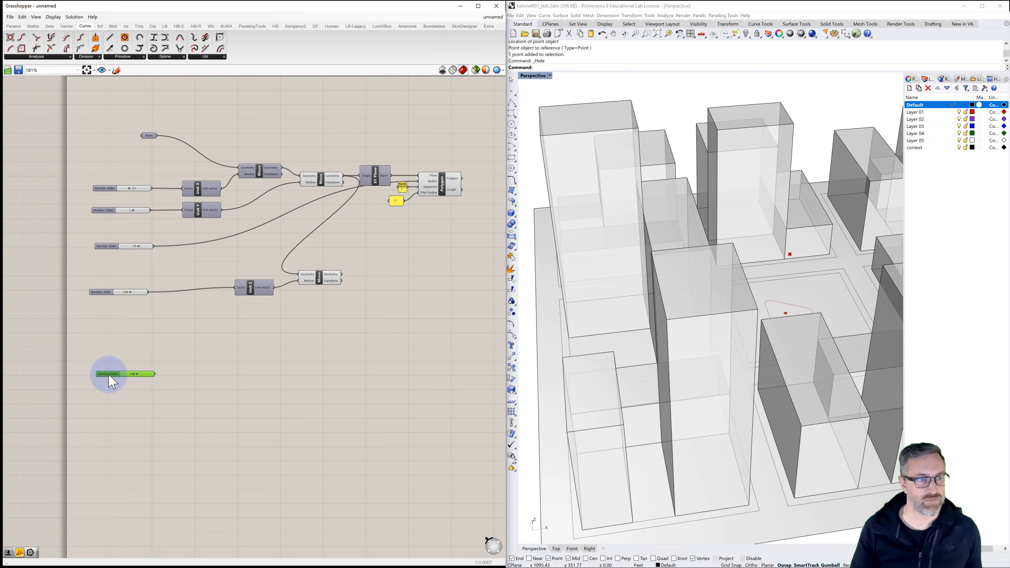
{"action": "left_click", "coordinate": [129, 328]}
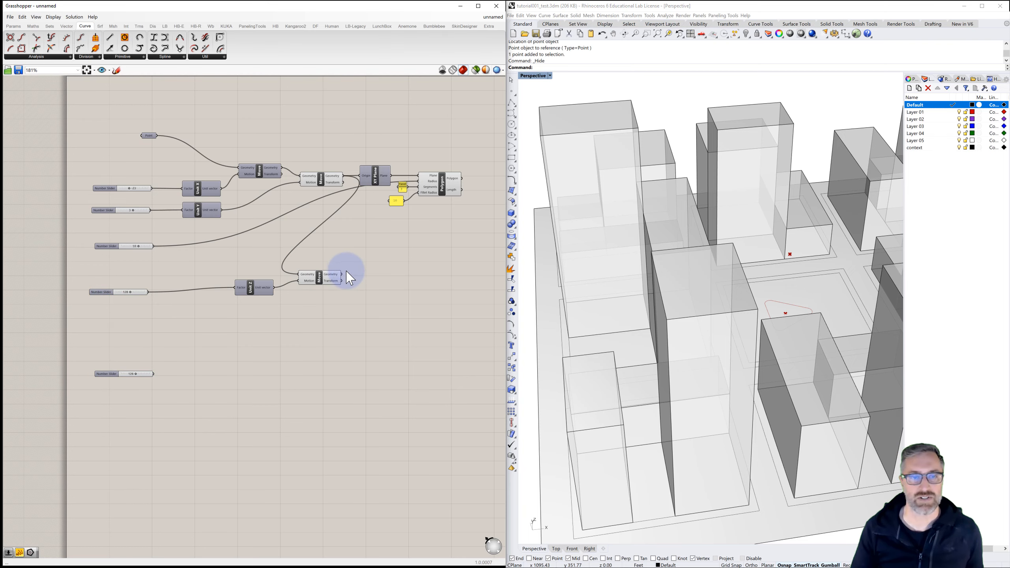
- Duplicate the XY Plane, Polygon and their two panels beside the third Move and connect that Move's geometry to the copied plane's Origin
{"action": "right_click_drag", "start_coordinate": [350, 277], "coordinate": [322, 274]}
{"action": "left_click", "coordinate": [290, 275]}
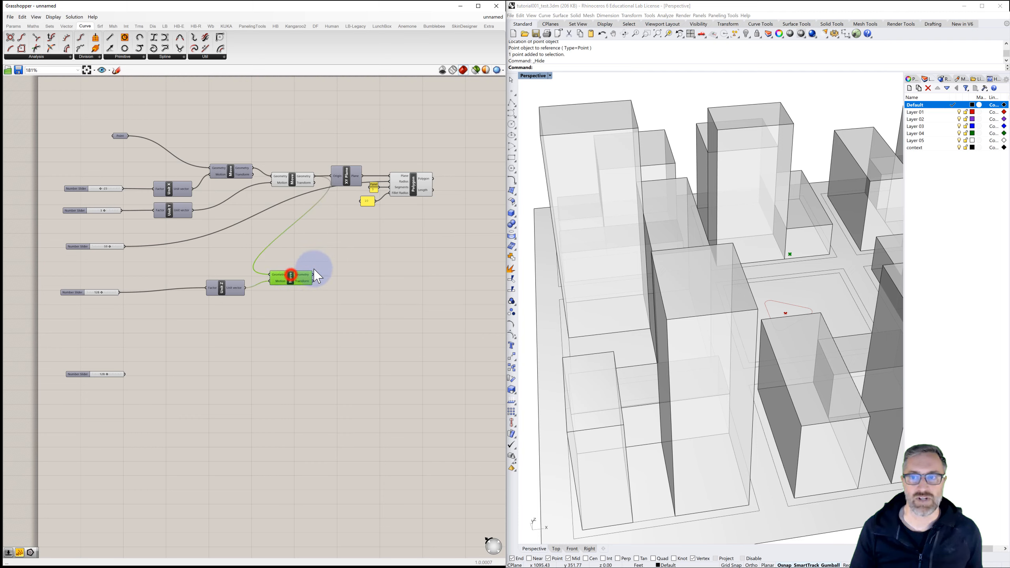
{"action": "left_click_drag", "start_coordinate": [321, 149], "coordinate": [462, 226]}
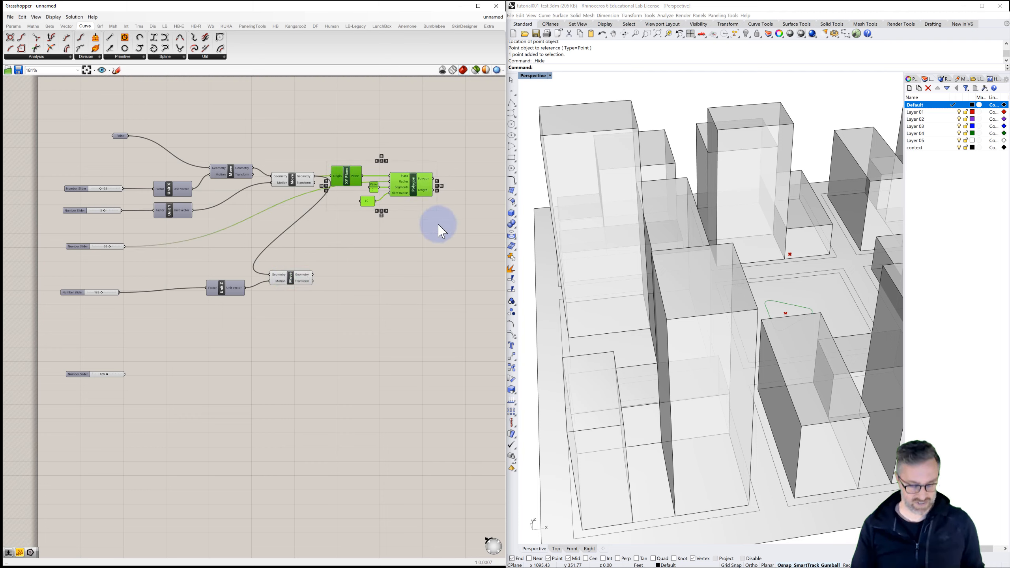
{"action": "left_click_drag", "start_coordinate": [350, 185], "coordinate": [343, 263], "text": "alt"}
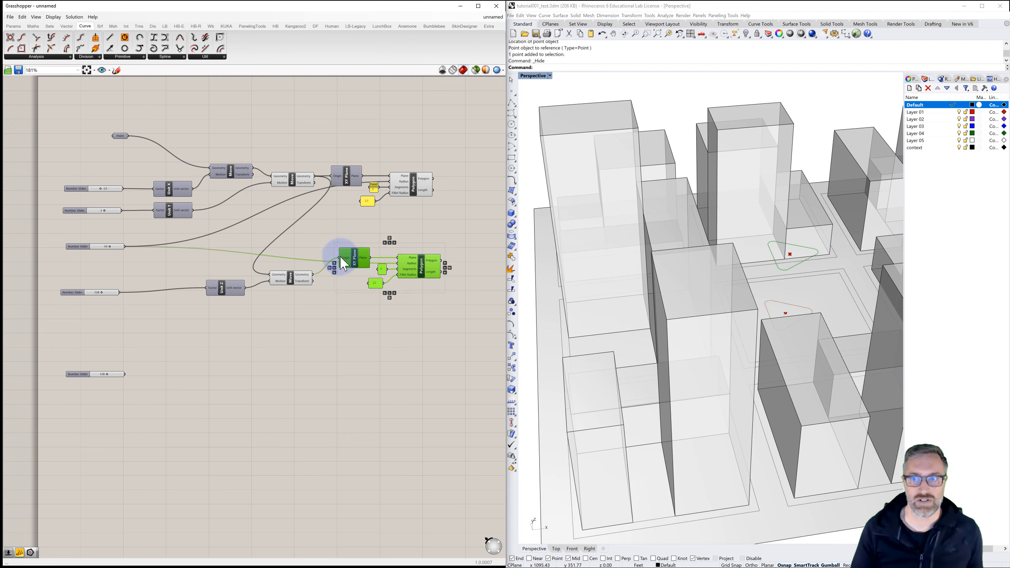
{"action": "right_click_drag", "start_coordinate": [386, 252], "coordinate": [370, 275]}
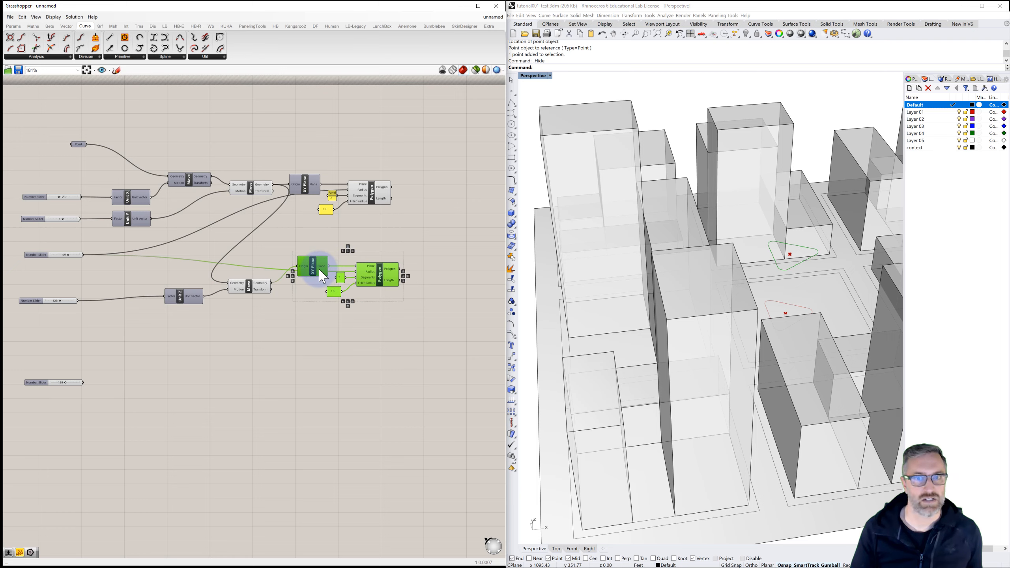
- Duplicate the polygon radius slider below the Unit Z slider and connect the copy to the second Polygon's Radius input
{"action": "right_click_drag", "start_coordinate": [136, 267], "coordinate": [162, 231]}
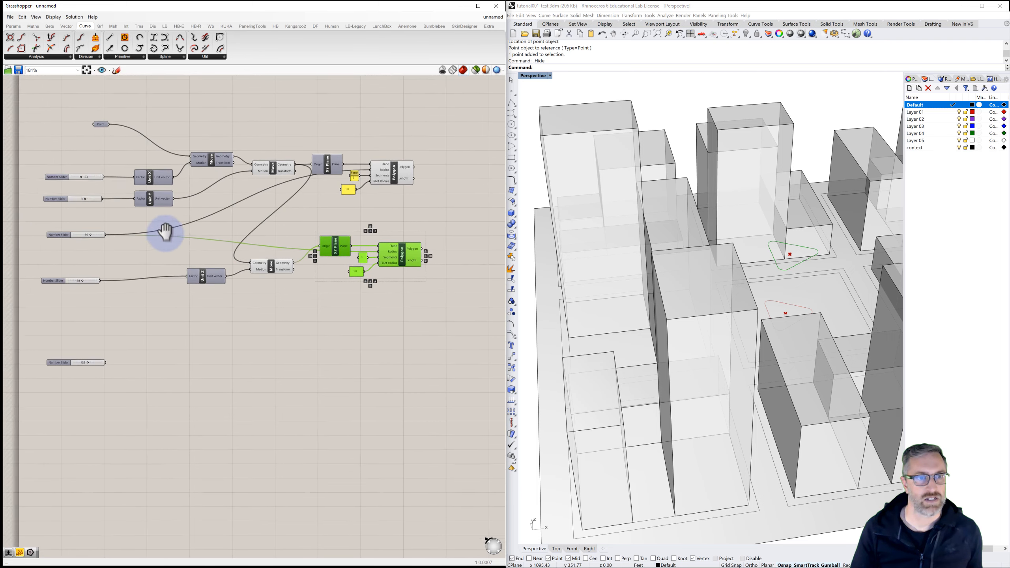
{"action": "left_click", "coordinate": [65, 223]}
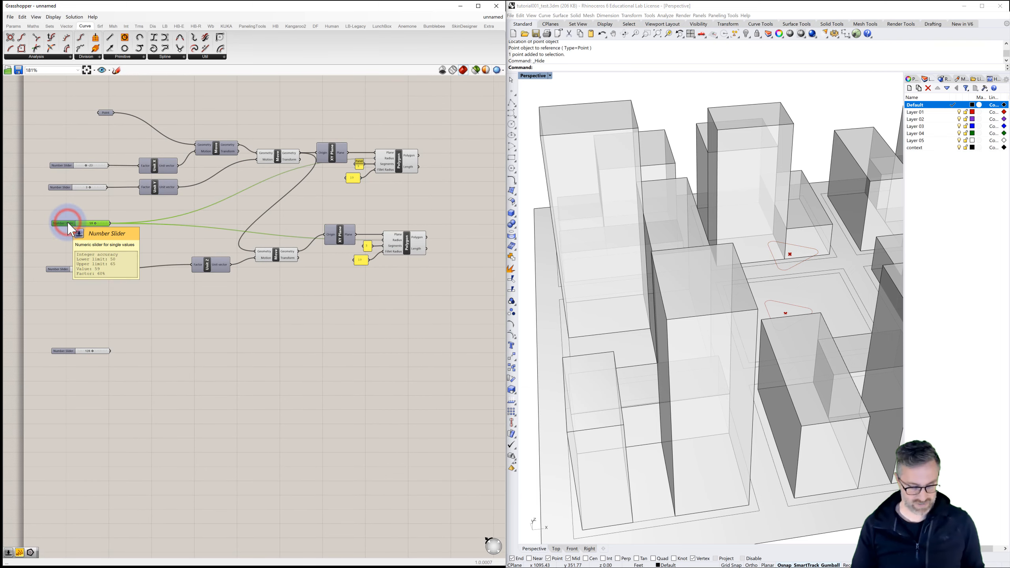
{"action": "left_click_drag", "start_coordinate": [68, 226], "coordinate": [383, 241], "text": "alt"}
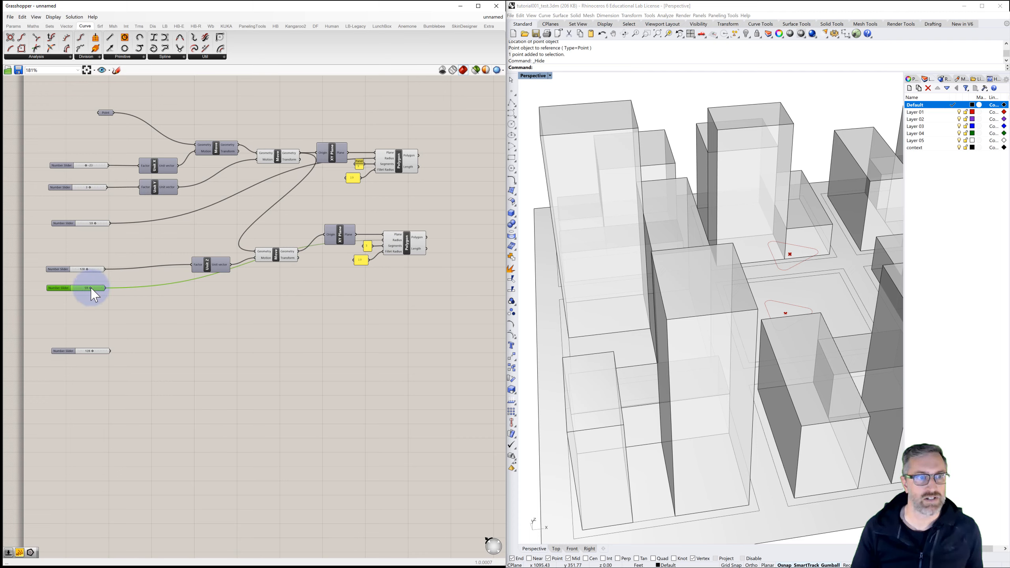
- Raise the copied radius slider's maximum and adjust its value to resize the second triangle
{"action": "left_click_drag", "start_coordinate": [95, 289], "coordinate": [111, 290]}
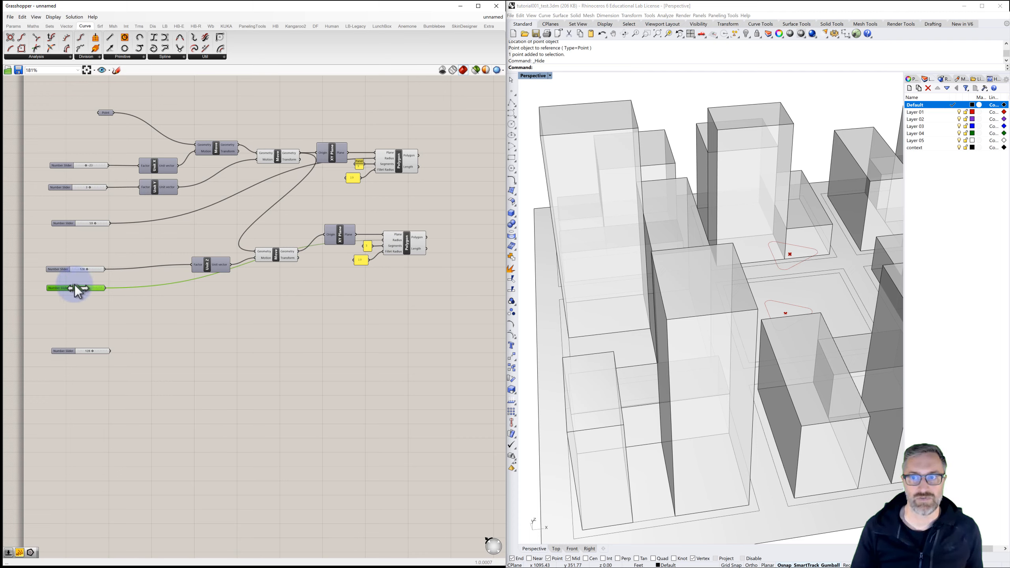
{"action": "left_click_drag", "start_coordinate": [45, 285], "coordinate": [145, 293]}
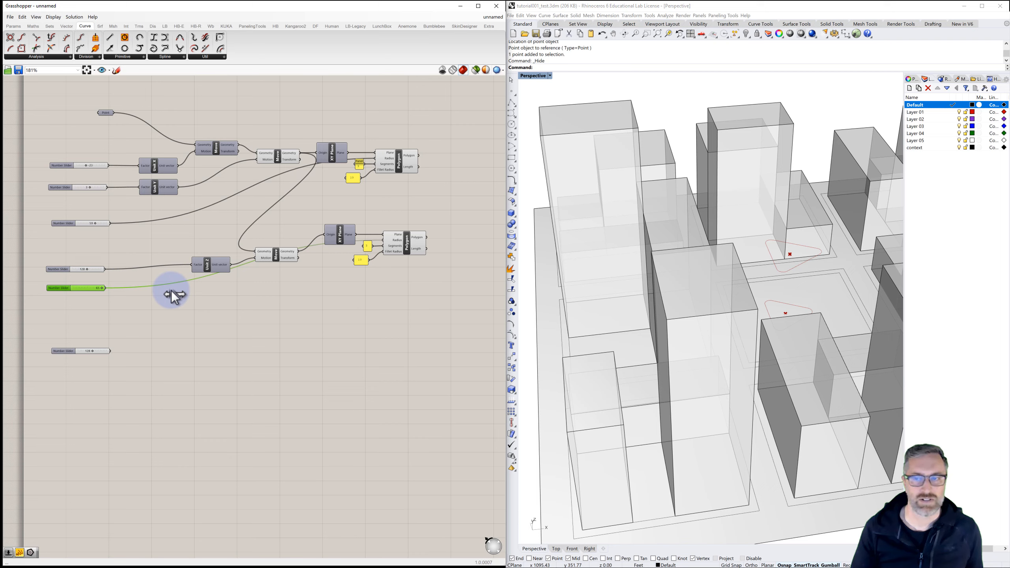
{"action": "double_click", "coordinate": [65, 288]}
{"action": "double_click", "coordinate": [112, 308]}
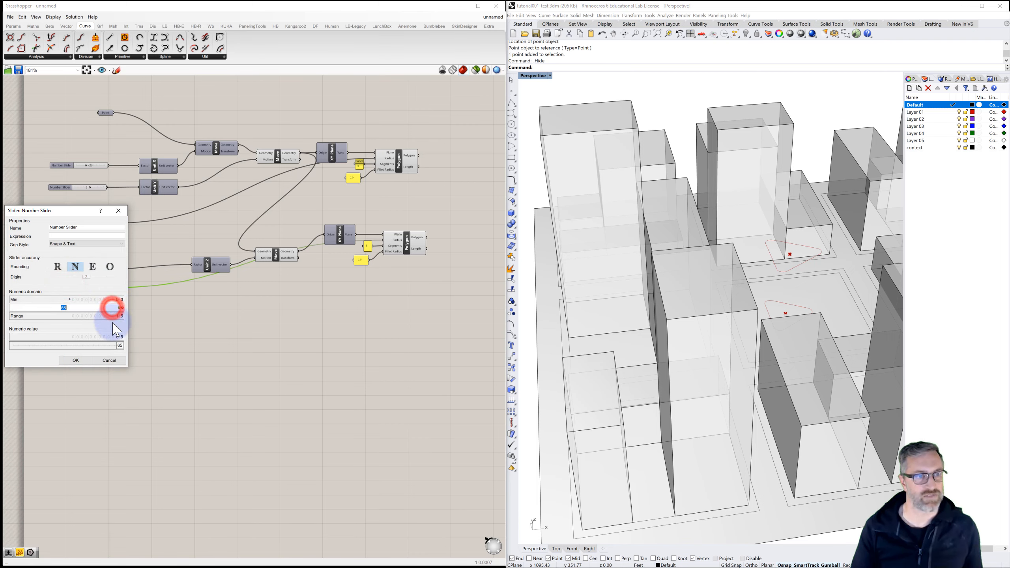
{"action": "left_click", "coordinate": [84, 360]}
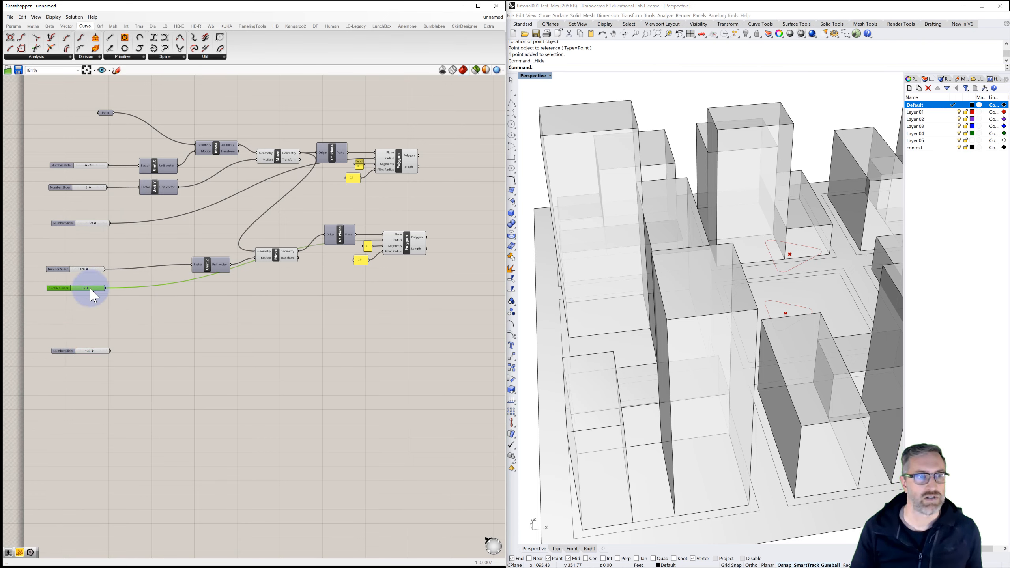
{"action": "left_click_drag", "start_coordinate": [88, 287], "coordinate": [98, 287]}
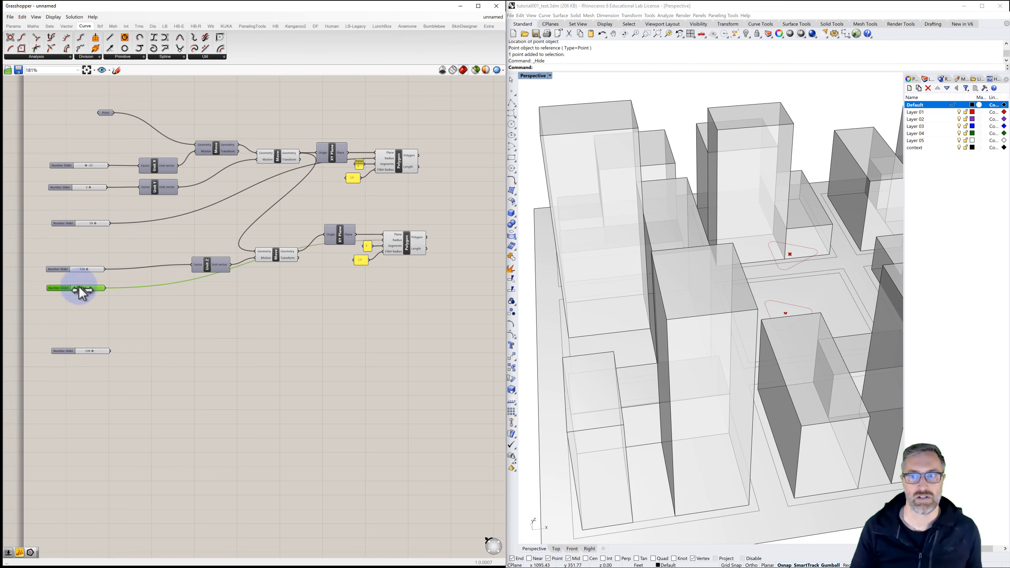
{"action": "left_click", "coordinate": [194, 301]}
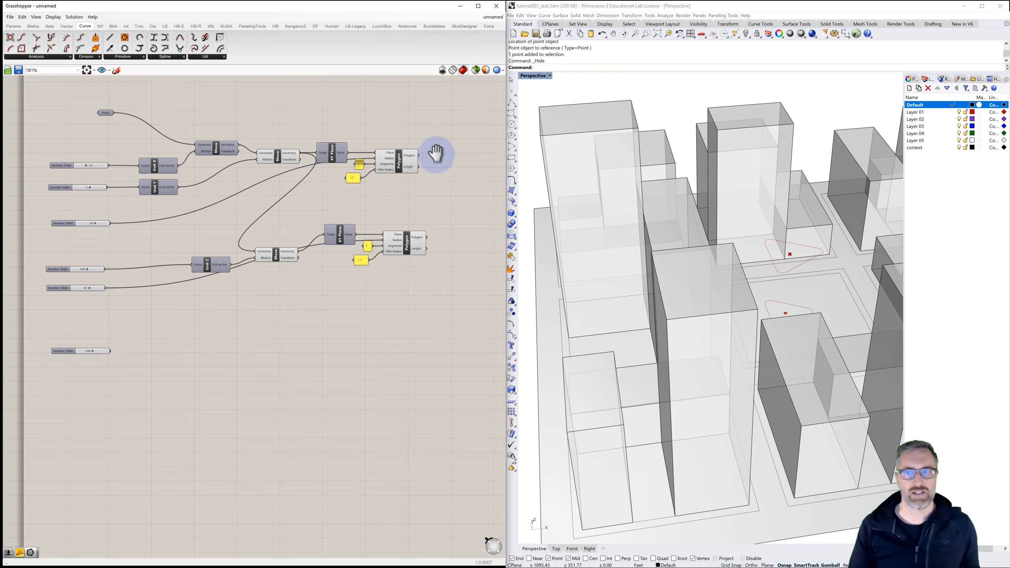
- Add a Rotate component beside the first Polygon and connect the first XY Plane to its Plane input
{"action": "right_click_drag", "start_coordinate": [435, 153], "coordinate": [383, 179]}
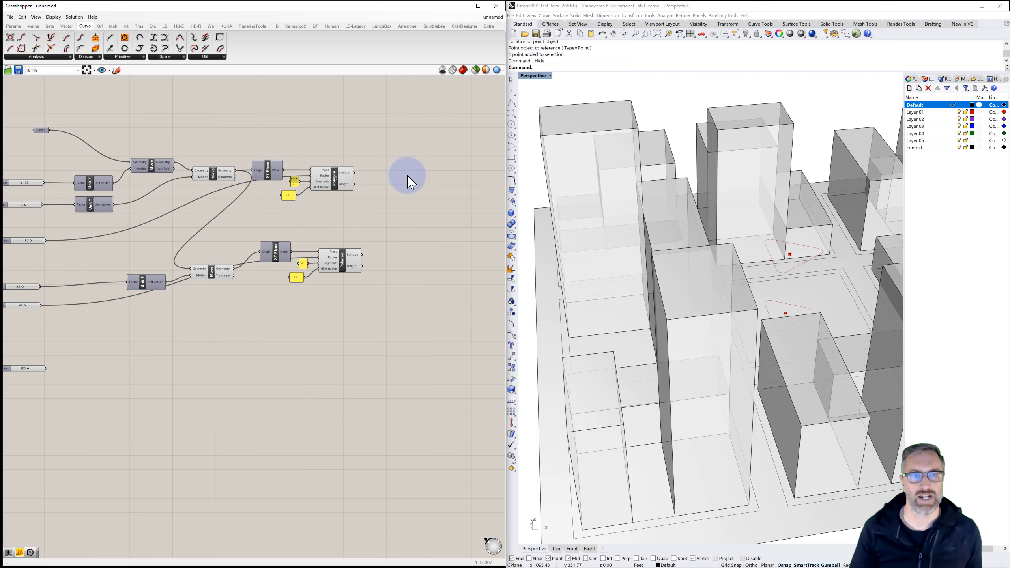
{"action": "double_click", "coordinate": [406, 175]}
{"action": "type", "text": "rot"}
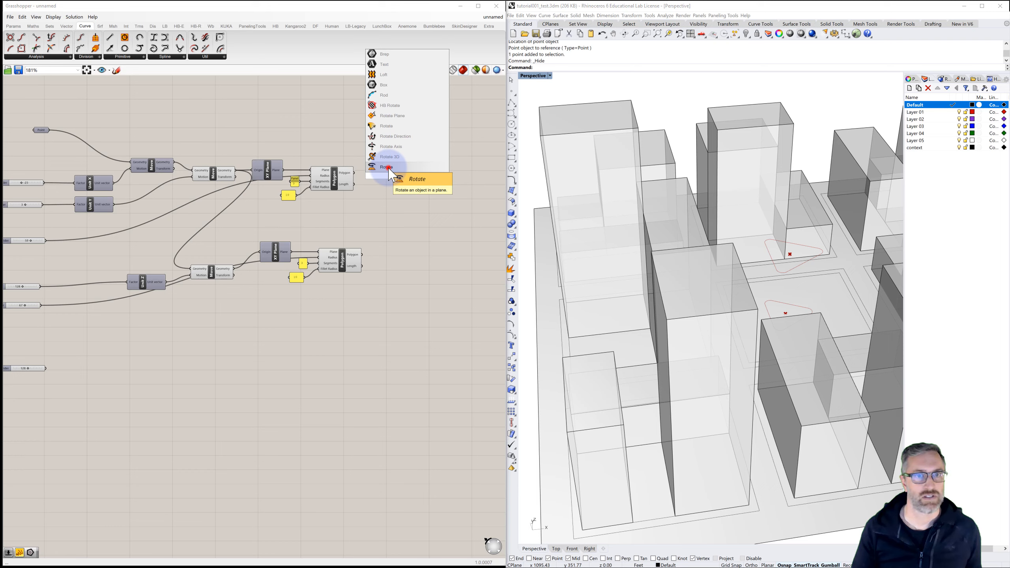
{"action": "left_click", "coordinate": [388, 167]}
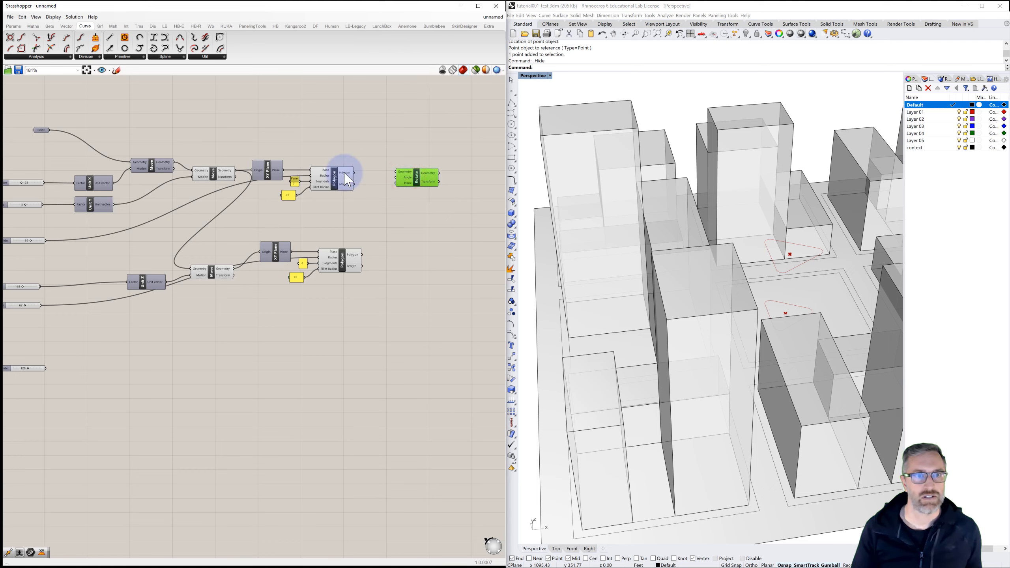
{"action": "left_click_drag", "start_coordinate": [283, 170], "coordinate": [415, 174]}
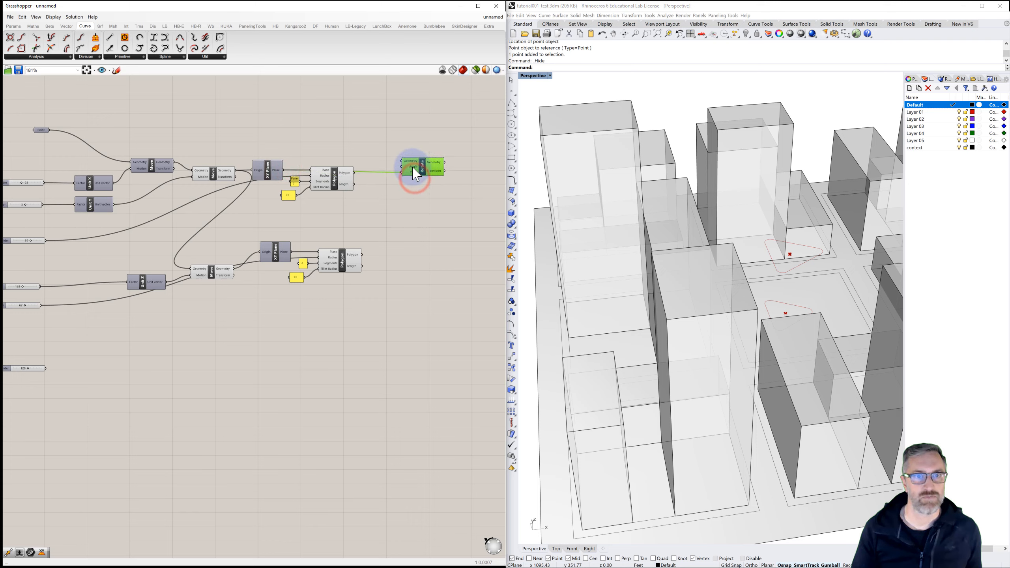
- Set the Rotate component's Angle input to degrees and connect the first Polygon's output to its Geometry input
{"action": "right_click", "coordinate": [414, 174]}
{"action": "left_click", "coordinate": [433, 220]}
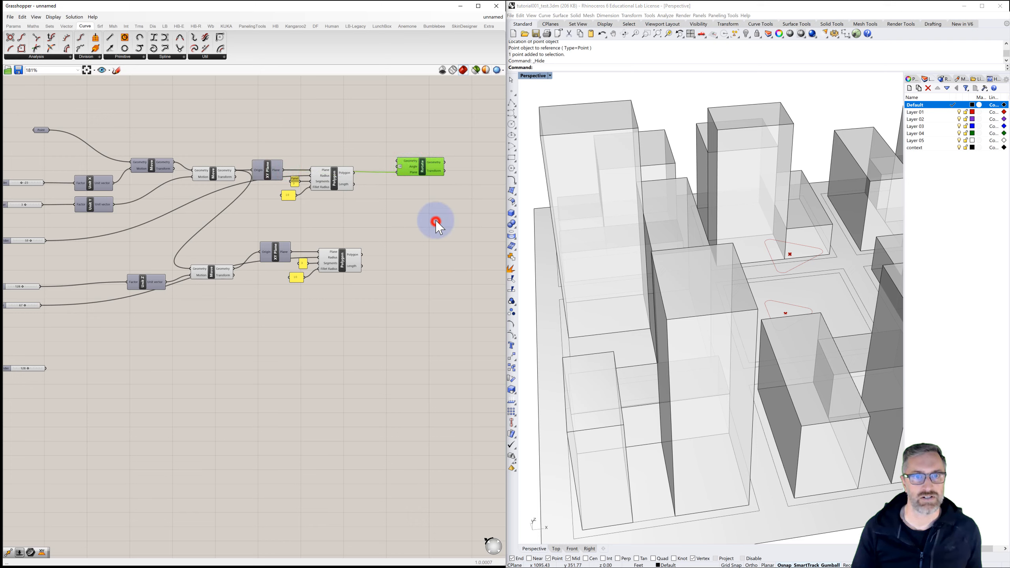
{"action": "left_click", "coordinate": [401, 208]}
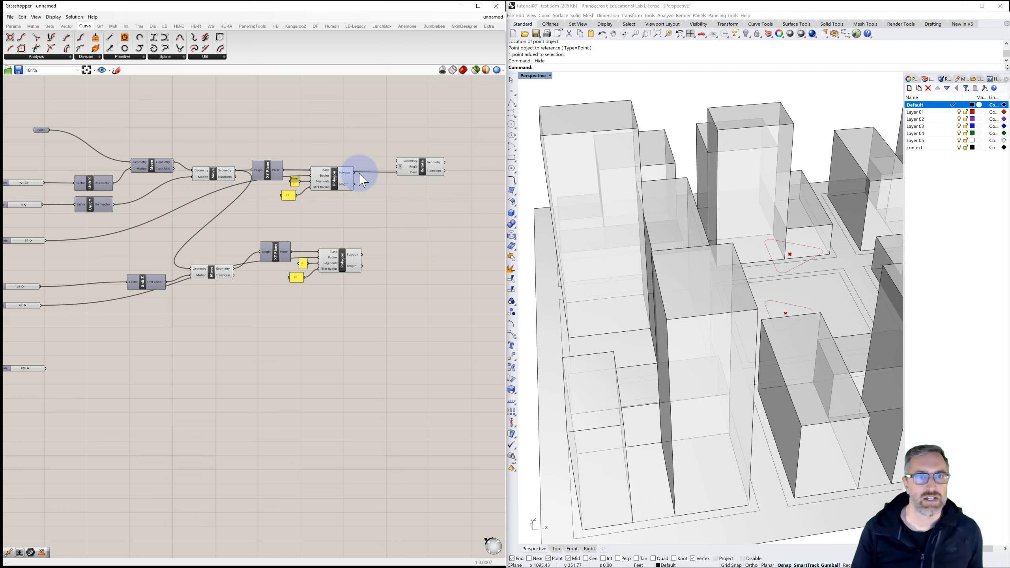
{"action": "left_click_drag", "start_coordinate": [353, 172], "coordinate": [399, 160]}
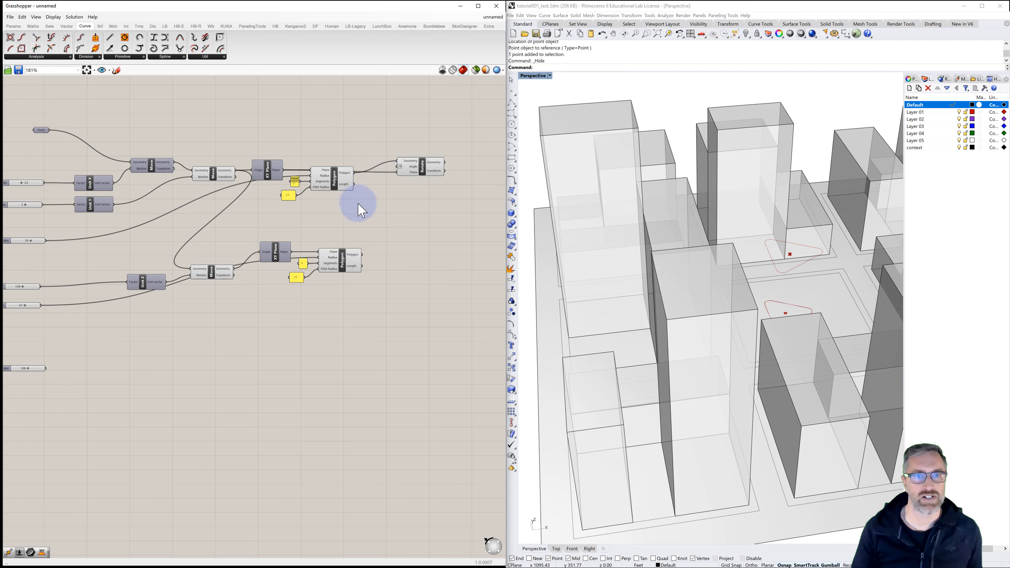
- Create a number slider below the first Polygon and connect it to the Rotate component's Angle input
{"action": "double_click", "coordinate": [350, 214]}
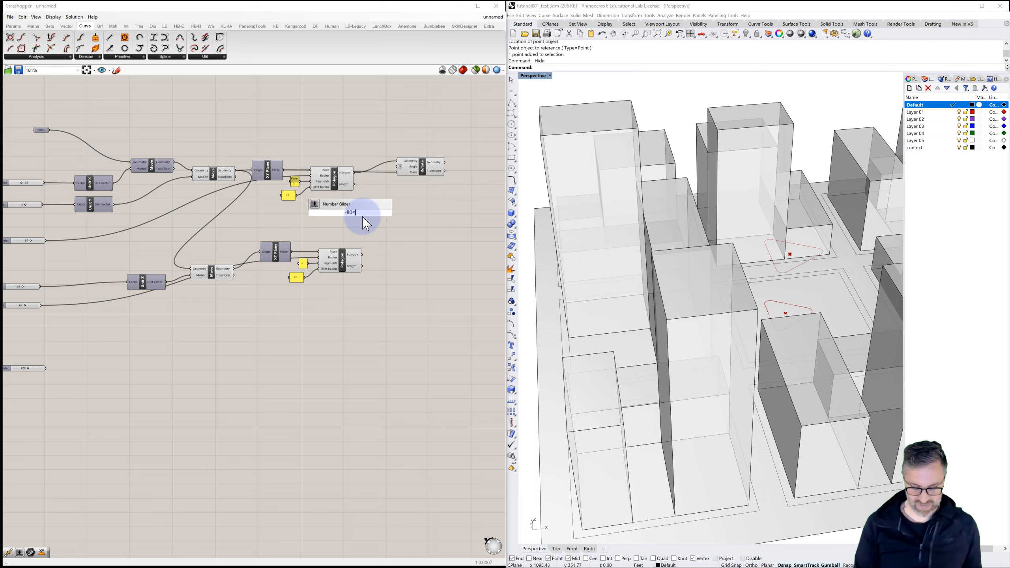
{"action": "key", "text": "Return"}
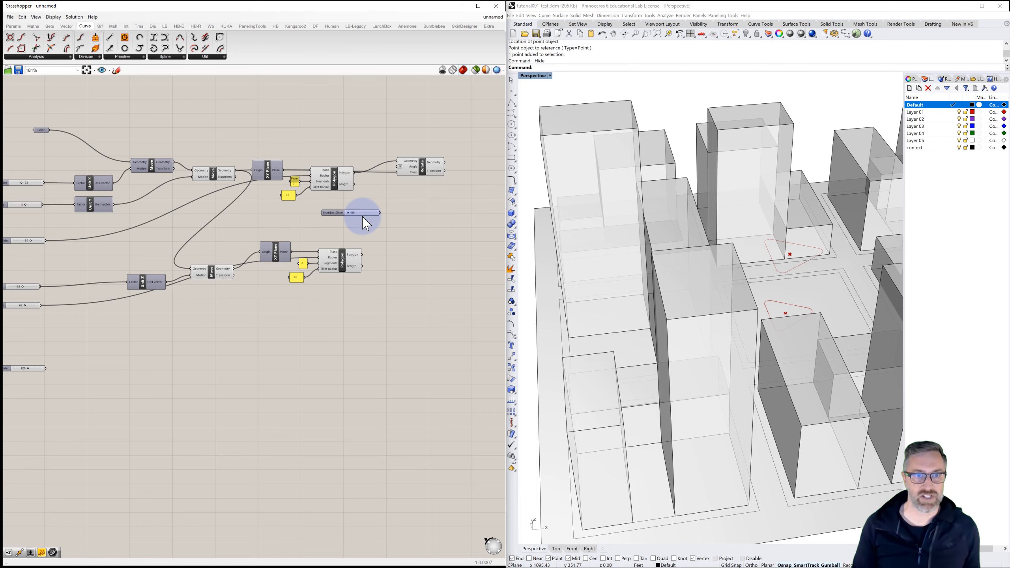
{"action": "left_click_drag", "start_coordinate": [393, 193], "coordinate": [399, 167]}
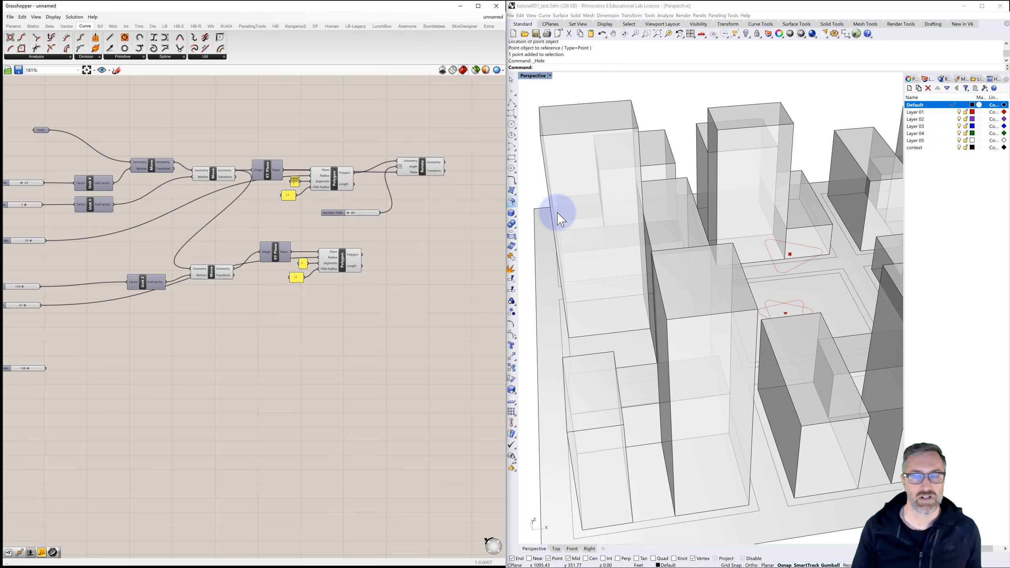
{"action": "right_click_drag", "start_coordinate": [698, 254], "coordinate": [696, 259]}
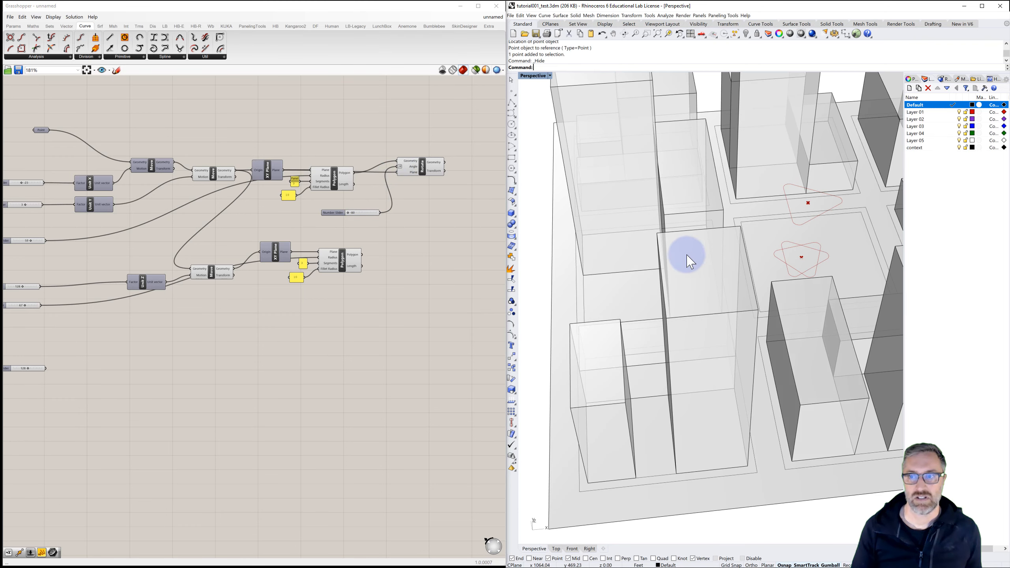
- Adjust the rotation slider, hide the first Polygon's preview, and place the slider just below the Rotate component
{"action": "left_click", "coordinate": [348, 214]}
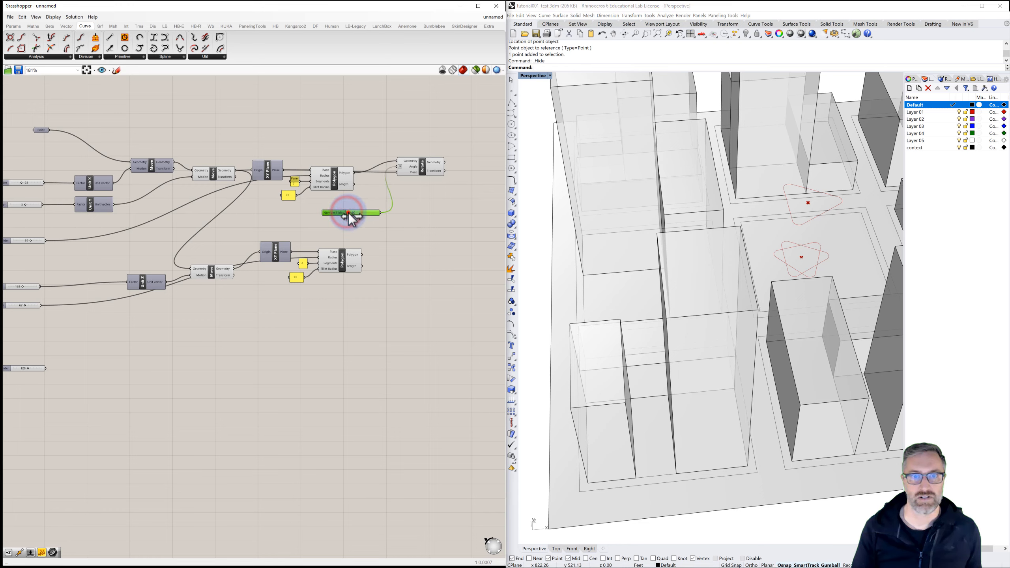
{"action": "mouse_move", "coordinate": [349, 215]}
{"action": "left_mouse_down"}
{"action": "mouse_move", "coordinate": [413, 219]}
{"action": "mouse_move", "coordinate": [336, 216]}
{"action": "mouse_move", "coordinate": [350, 215]}
{"action": "left_mouse_up"}
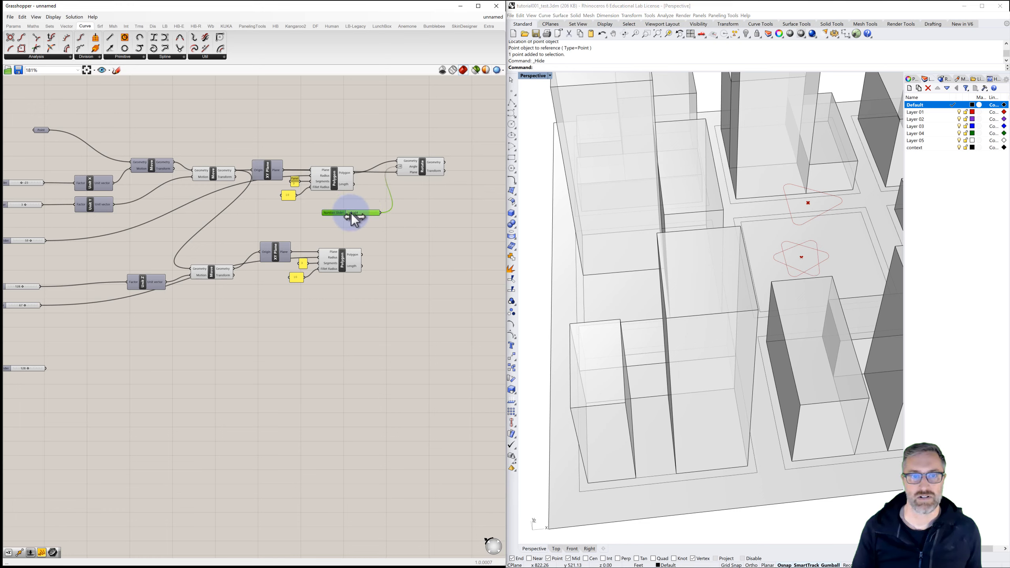
{"action": "left_click", "coordinate": [335, 183]}
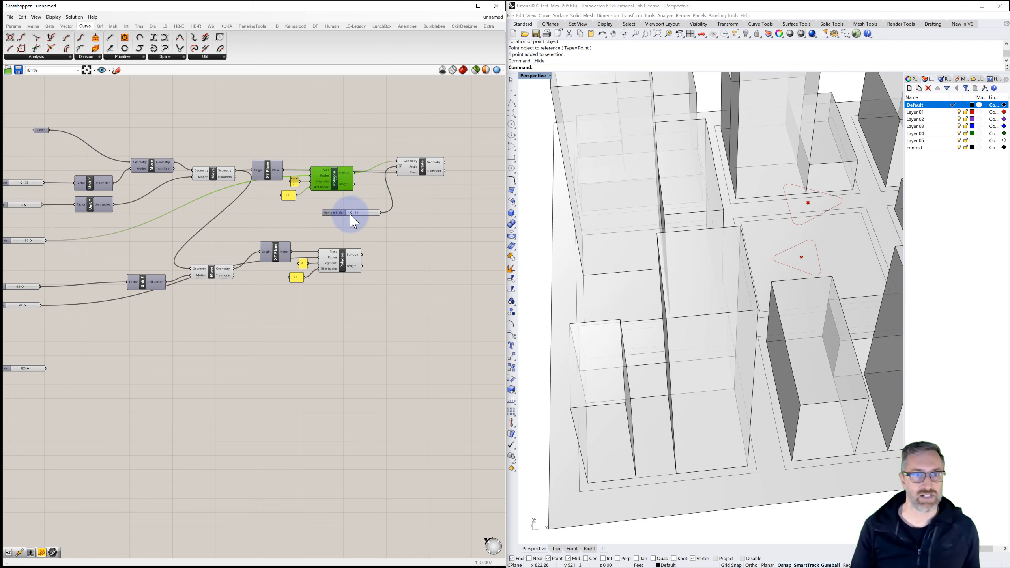
{"action": "left_click", "coordinate": [336, 214]}
{"action": "left_click_drag", "start_coordinate": [336, 215], "coordinate": [370, 201]}
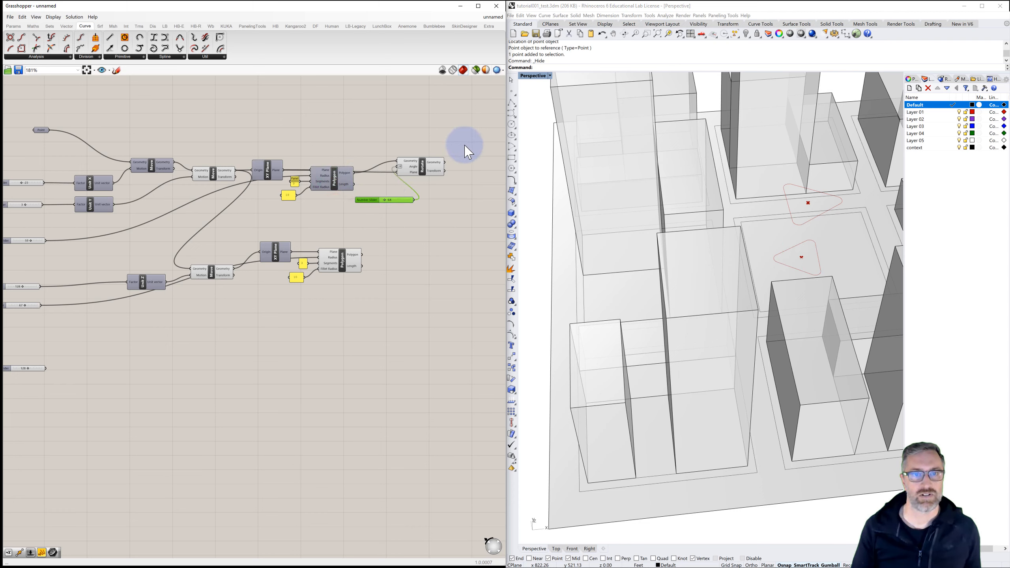
- Duplicate Rotate and its slider beside the second Polygon, connecting the second XY Plane and Polygon to the copy's Plane and Geometry inputs
{"action": "left_click_drag", "start_coordinate": [464, 147], "coordinate": [372, 210]}
{"action": "right_click_drag", "start_coordinate": [401, 215], "coordinate": [363, 207]}
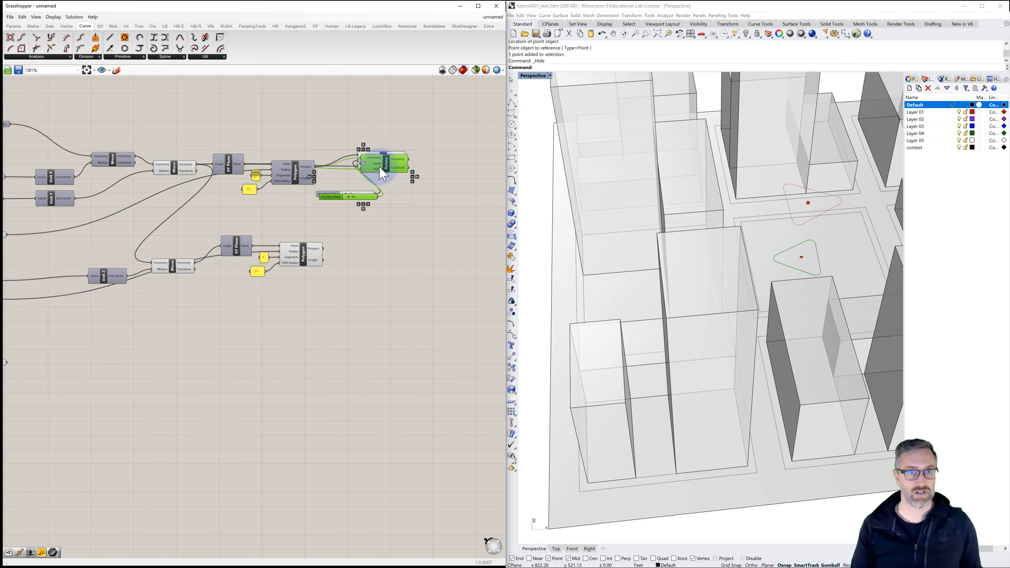
{"action": "left_click_drag", "start_coordinate": [380, 168], "coordinate": [375, 275], "text": "alt"}
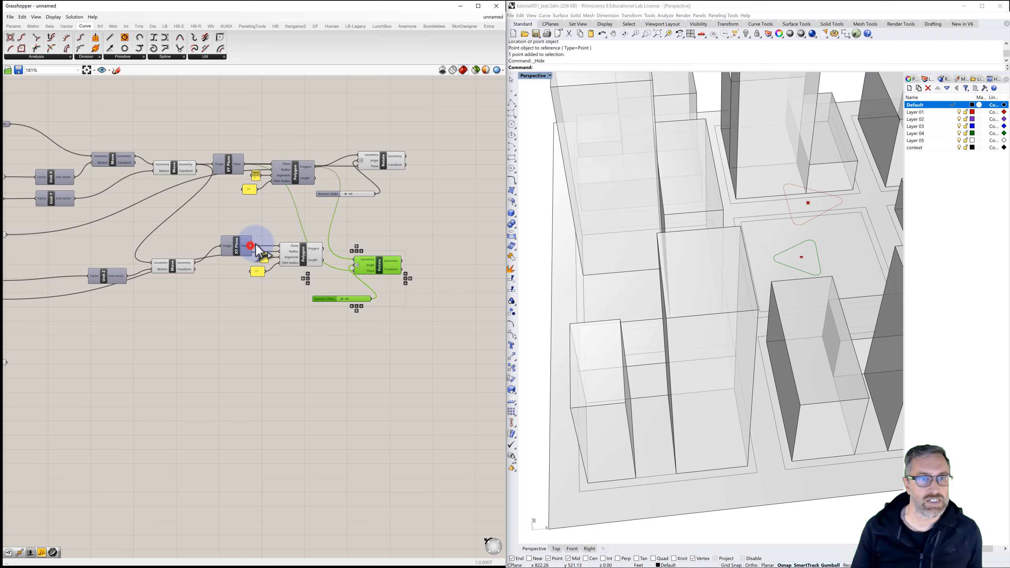
{"action": "left_click_drag", "start_coordinate": [350, 270], "coordinate": [354, 270]}
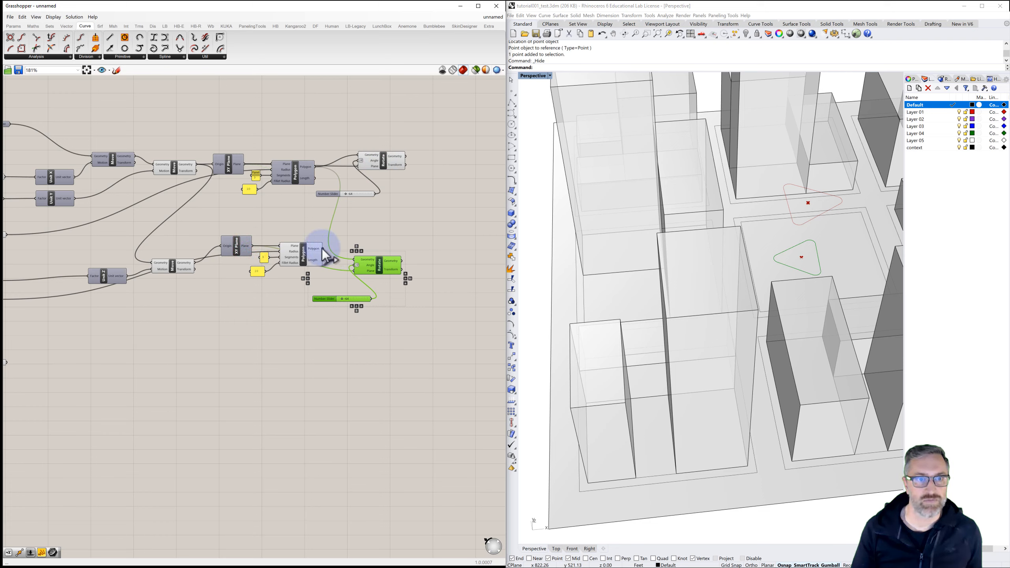
{"action": "left_click_drag", "start_coordinate": [359, 265], "coordinate": [357, 262]}
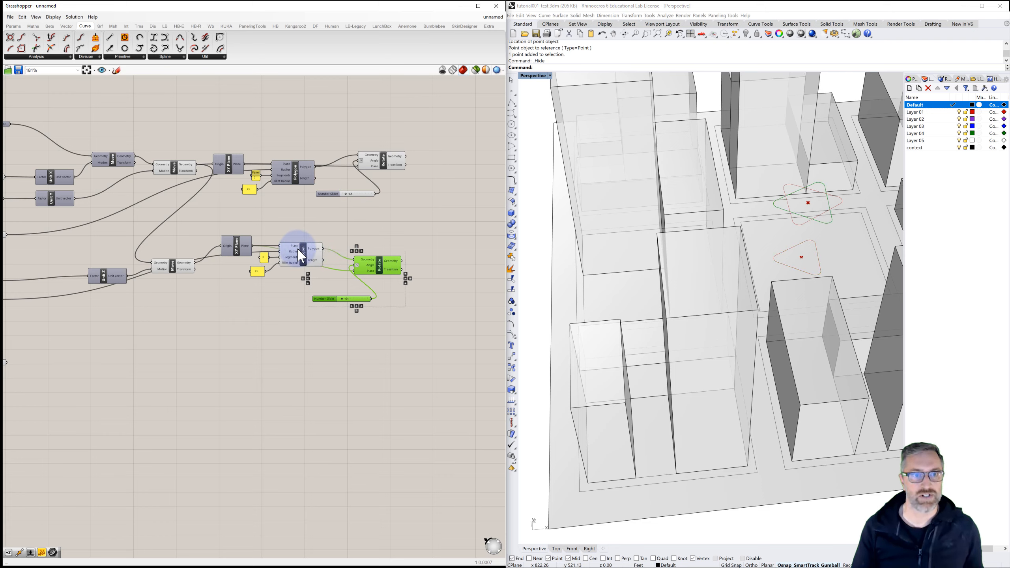
- Hide the second Polygon's preview and adjust the copied angle slider to turn the second triangle
{"action": "left_click", "coordinate": [307, 255]}
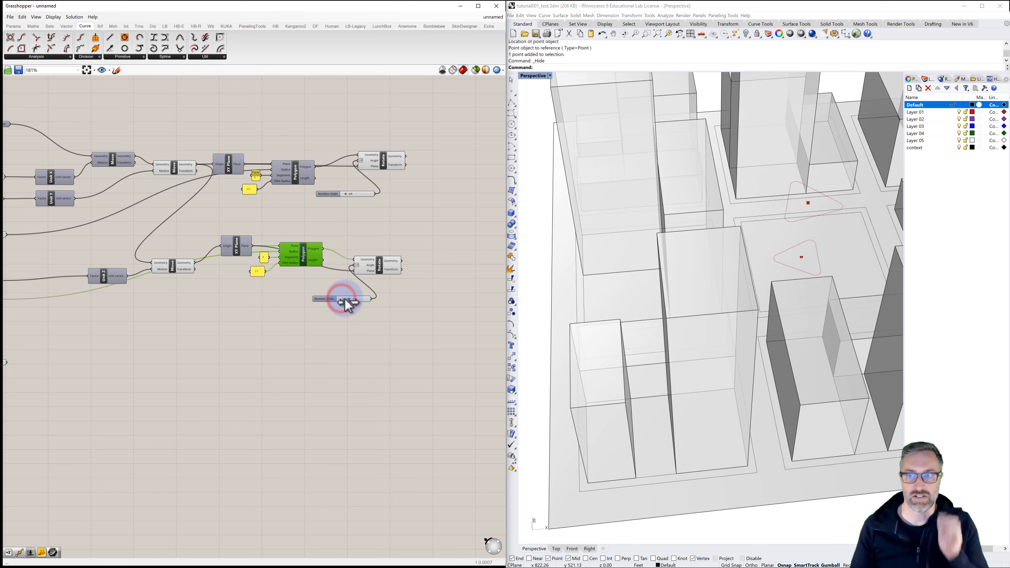
{"action": "left_click_drag", "start_coordinate": [344, 302], "coordinate": [347, 299]}
- Add a Scale NU component after the first Rotate, connecting the rotated geometry to Geometry and the first XY Plane to Plane
{"action": "right_click_drag", "start_coordinate": [393, 223], "coordinate": [357, 225]}
{"action": "double_click", "coordinate": [401, 178]}
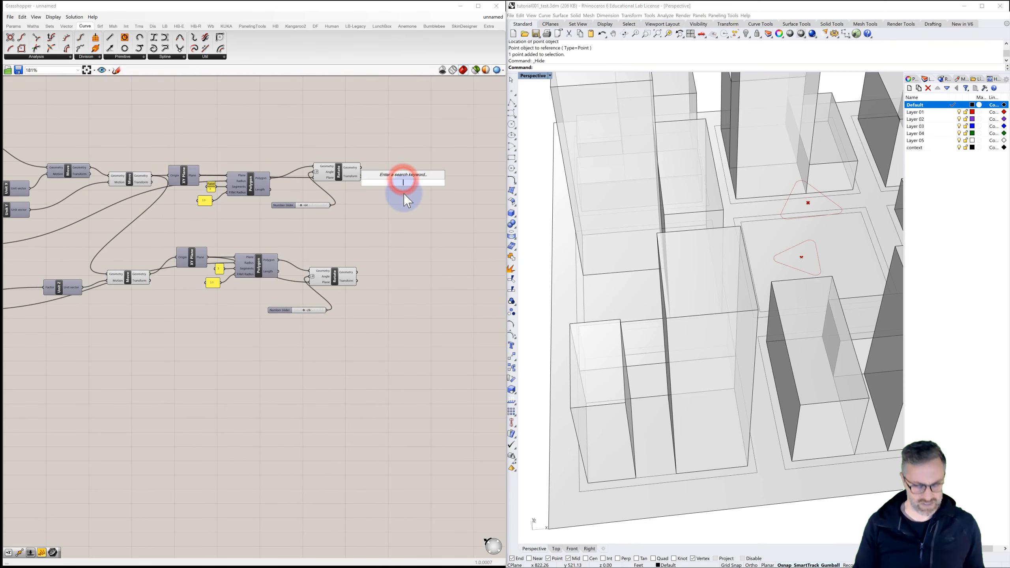
{"action": "type", "text": "sc"}
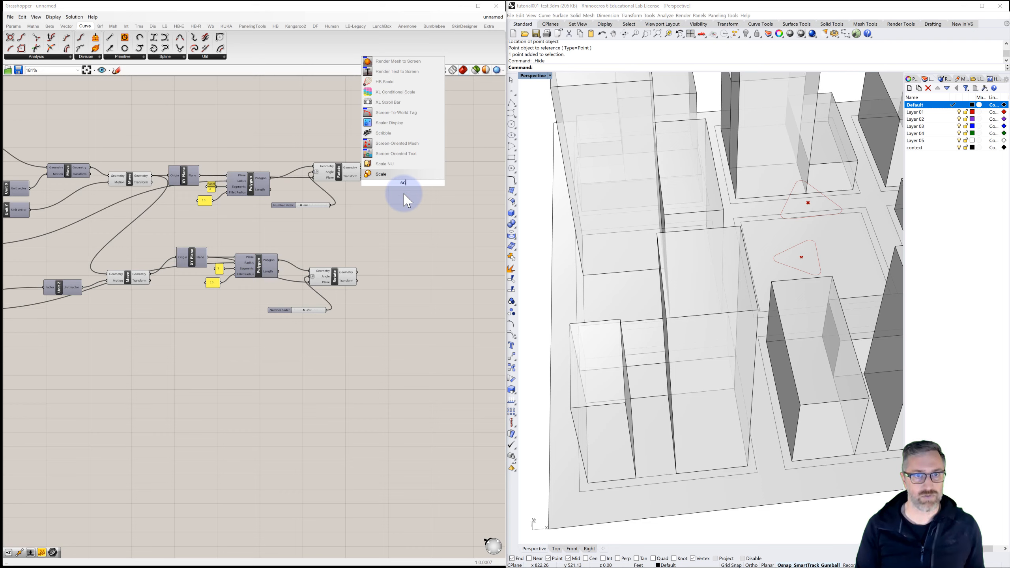
{"action": "left_click", "coordinate": [388, 163]}
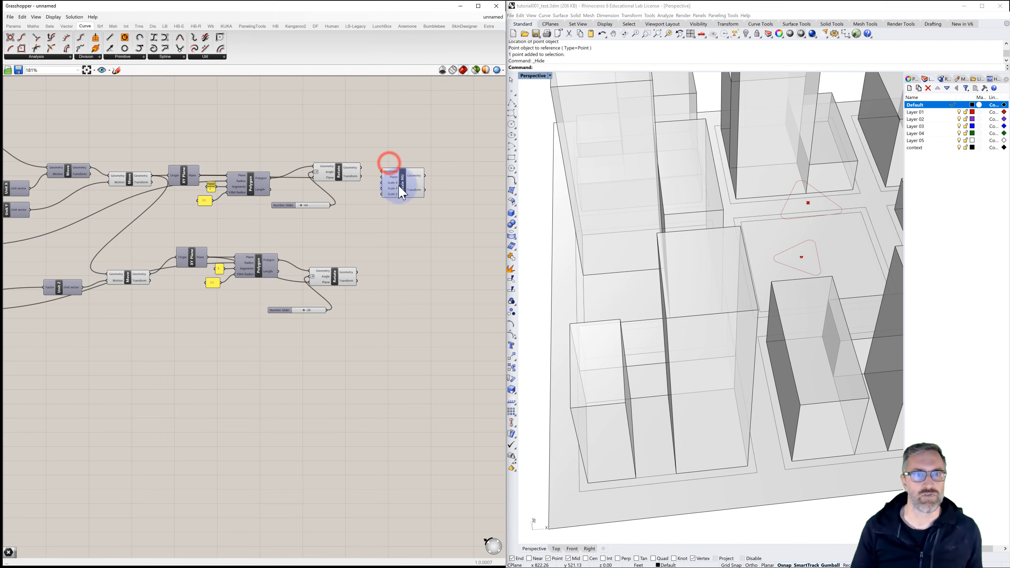
{"action": "left_click_drag", "start_coordinate": [407, 187], "coordinate": [416, 188]}
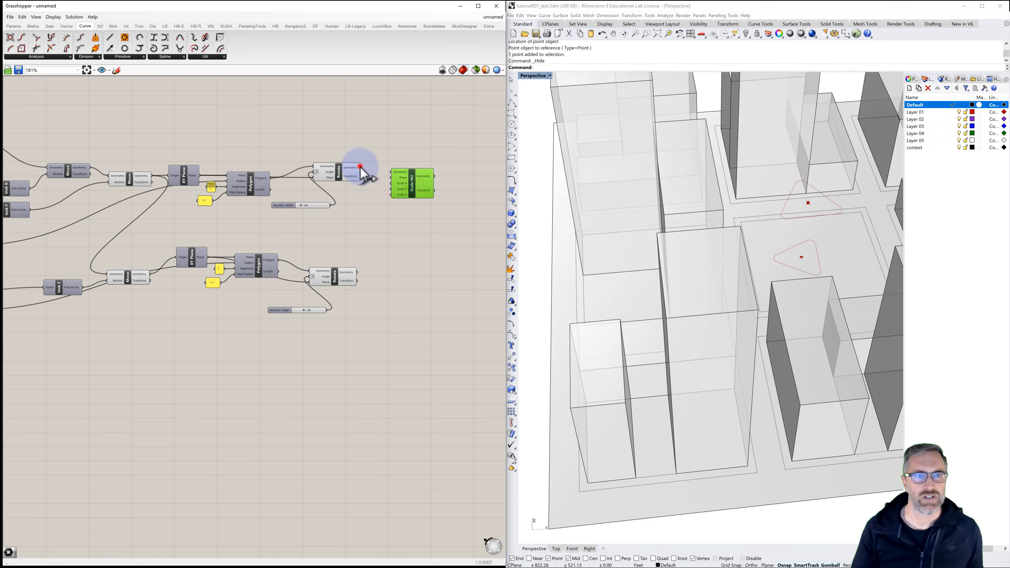
{"action": "left_click_drag", "start_coordinate": [360, 168], "coordinate": [390, 172]}
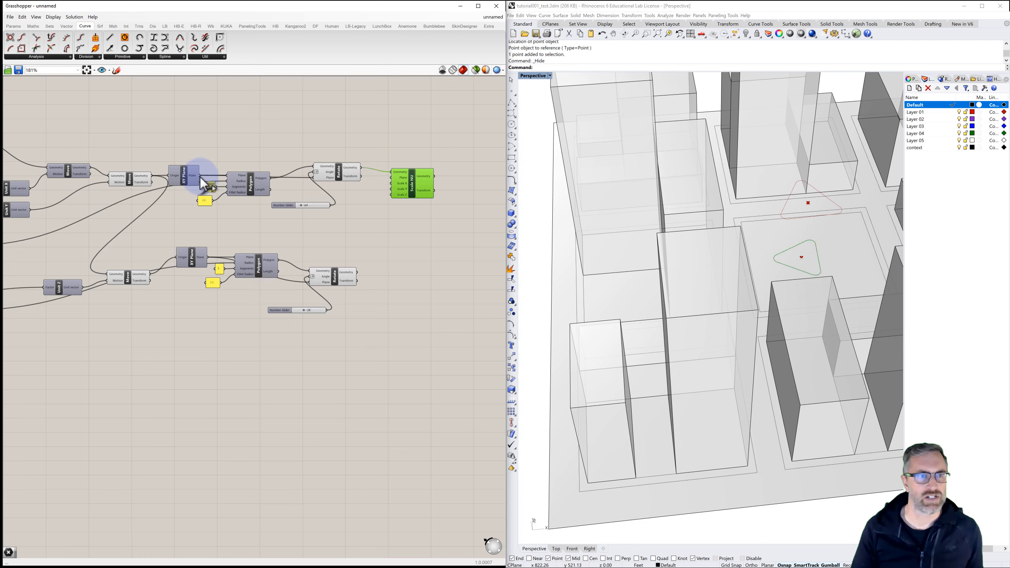
{"action": "left_click_drag", "start_coordinate": [199, 175], "coordinate": [393, 178]}
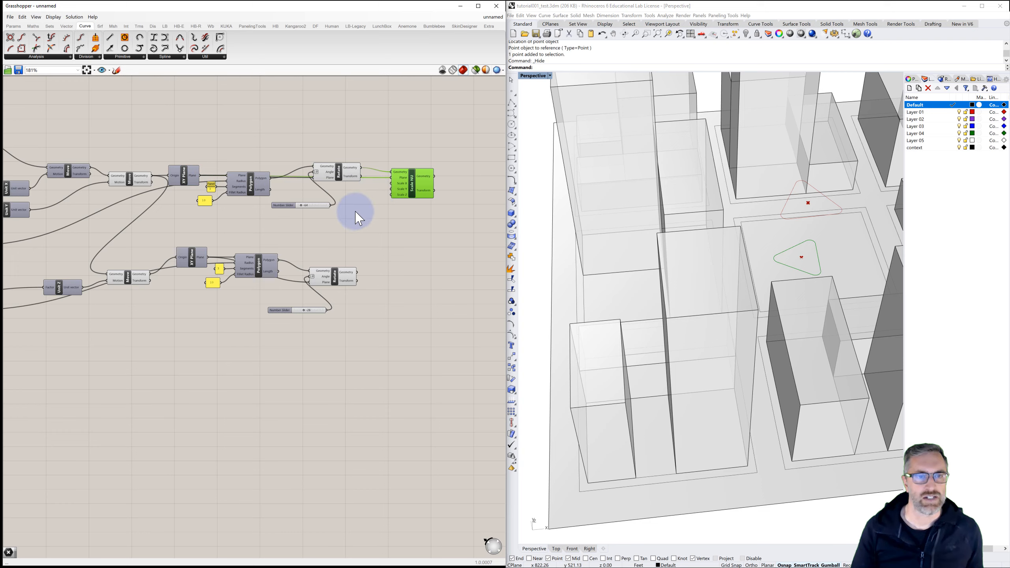
{"action": "left_click_drag", "start_coordinate": [401, 182], "coordinate": [412, 183]}
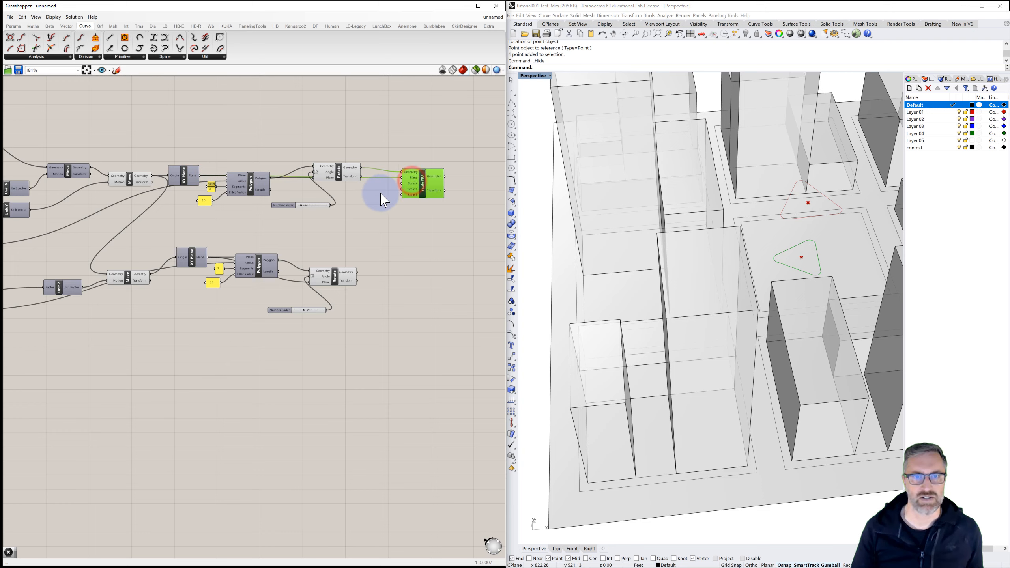
- Create a 0 to 1.00 number slider, connect it to Scale NU's scale factor inputs, and set it to 1.00
{"action": "double_click", "coordinate": [371, 206]}
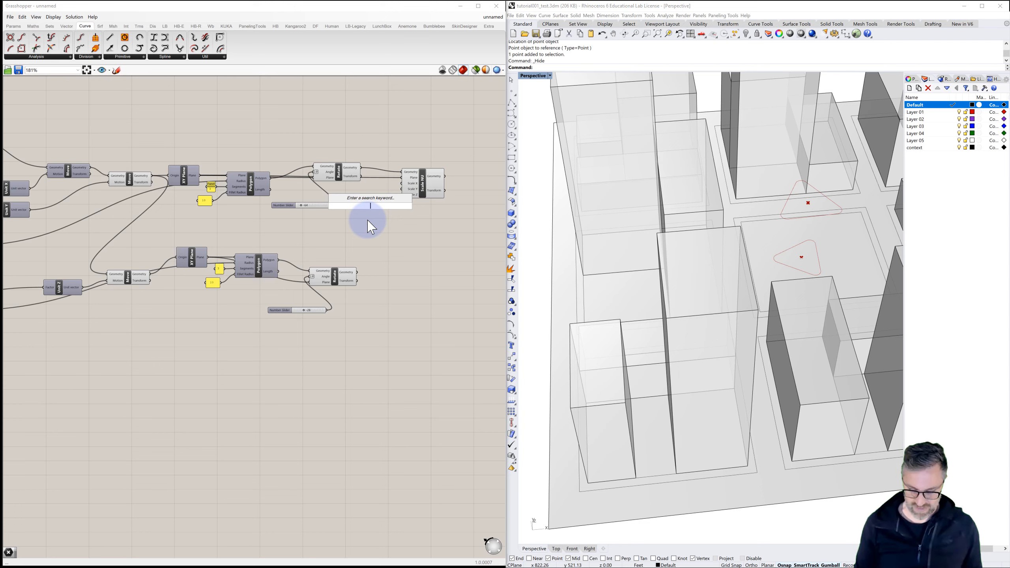
{"action": "type", "text": "0"}
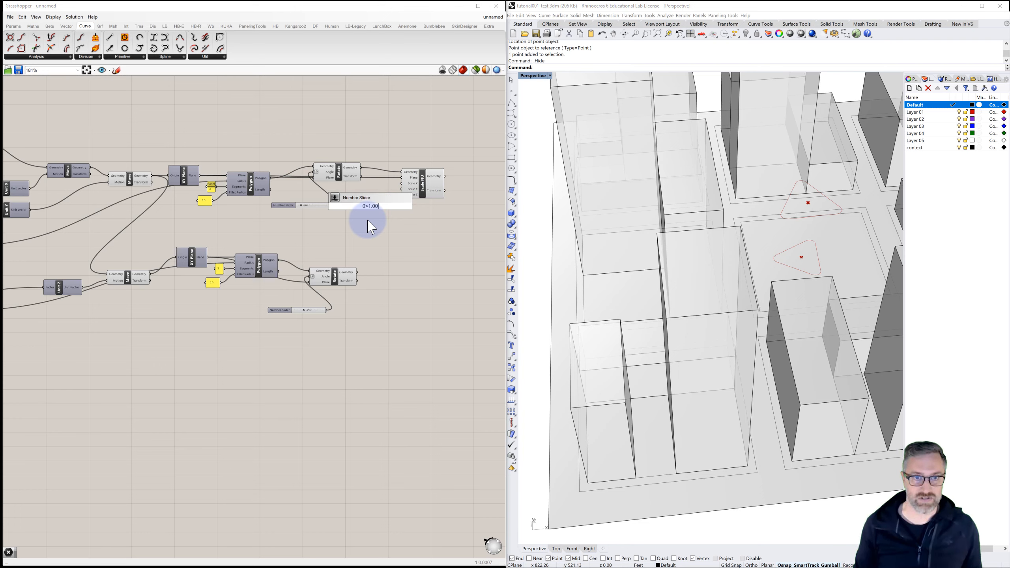
{"action": "type", "text": "<1.00"}
{"action": "key", "text": "Return"}
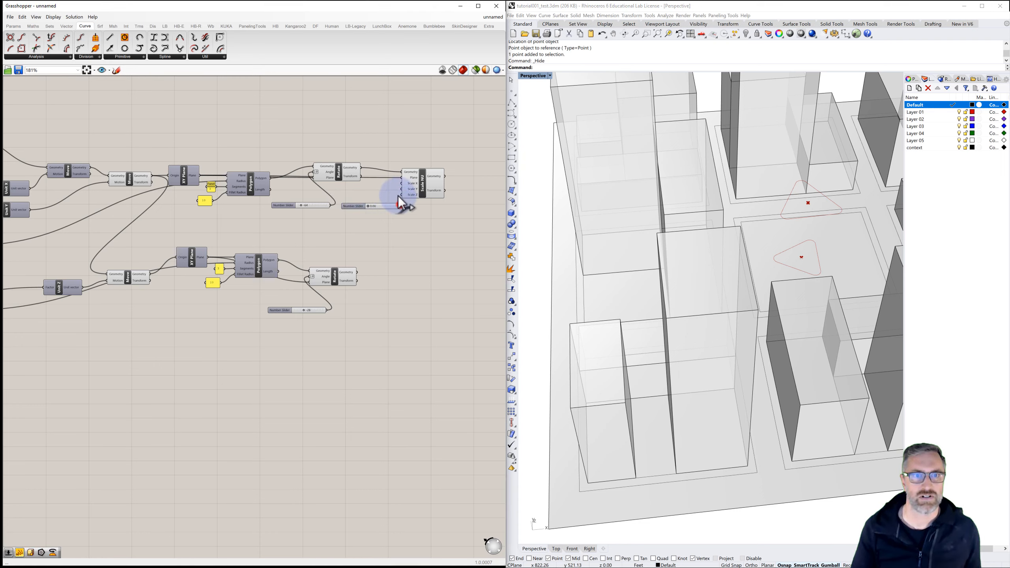
{"action": "mouse_move", "coordinate": [400, 205]}
{"action": "left_mouse_down"}
{"action": "mouse_move", "coordinate": [402, 194]}
{"action": "mouse_move", "coordinate": [379, 207]}
{"action": "mouse_move", "coordinate": [418, 212]}
{"action": "left_mouse_up"}
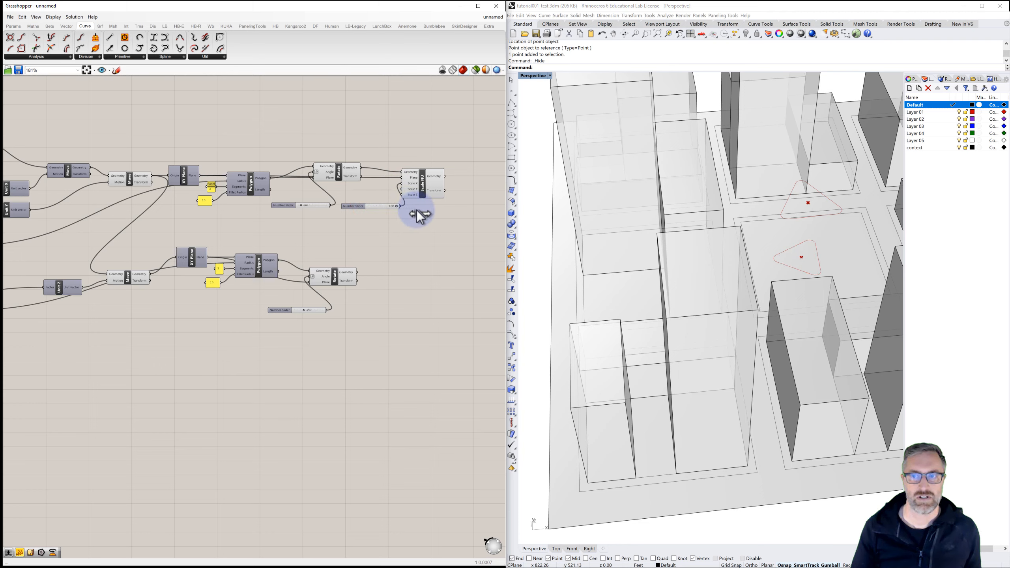
- Raise the scale factor slider's maximum above 1 in its slider settings
{"action": "double_click", "coordinate": [357, 206]}
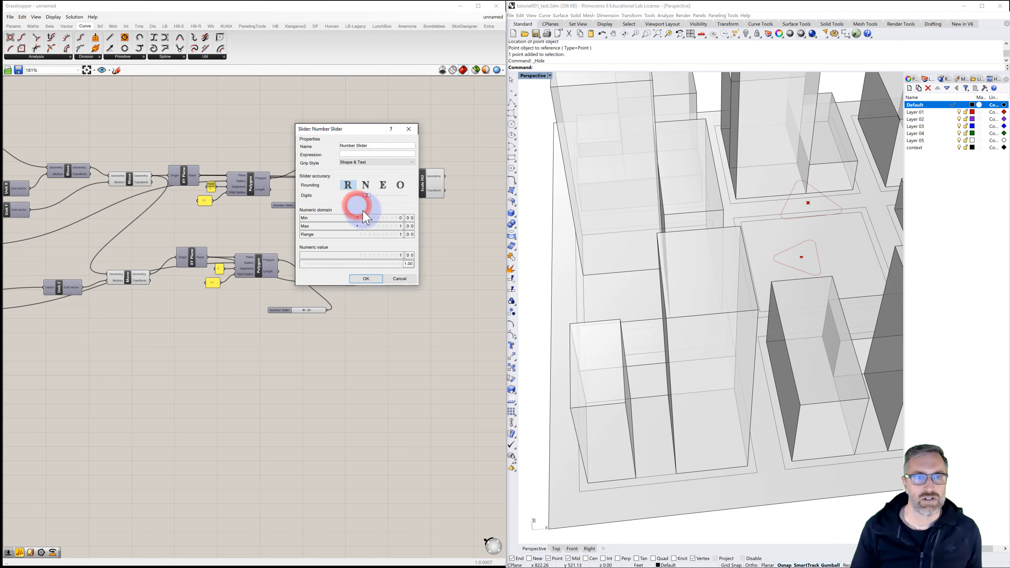
{"action": "double_click", "coordinate": [397, 225]}
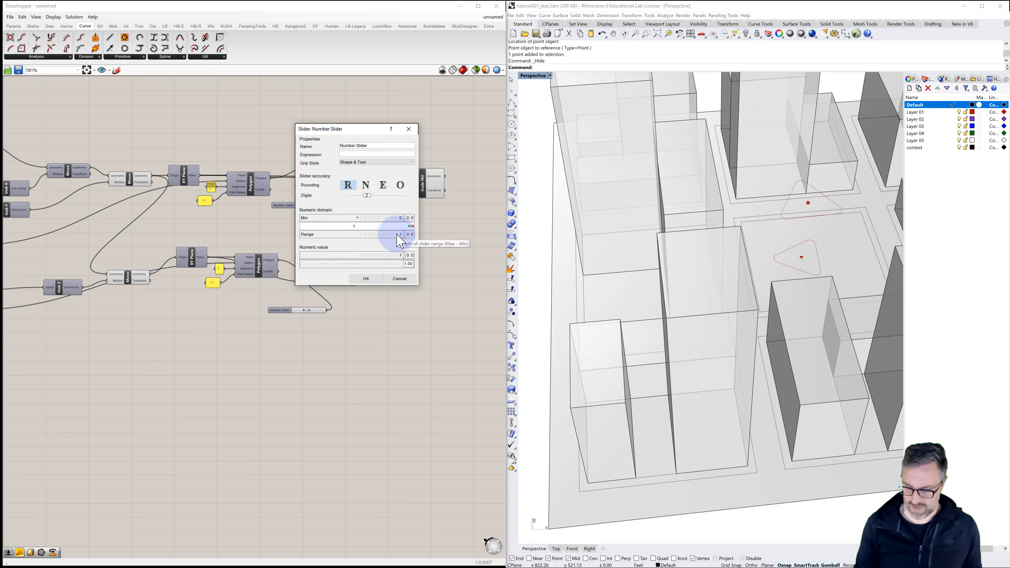
{"action": "key", "text": "Return"}
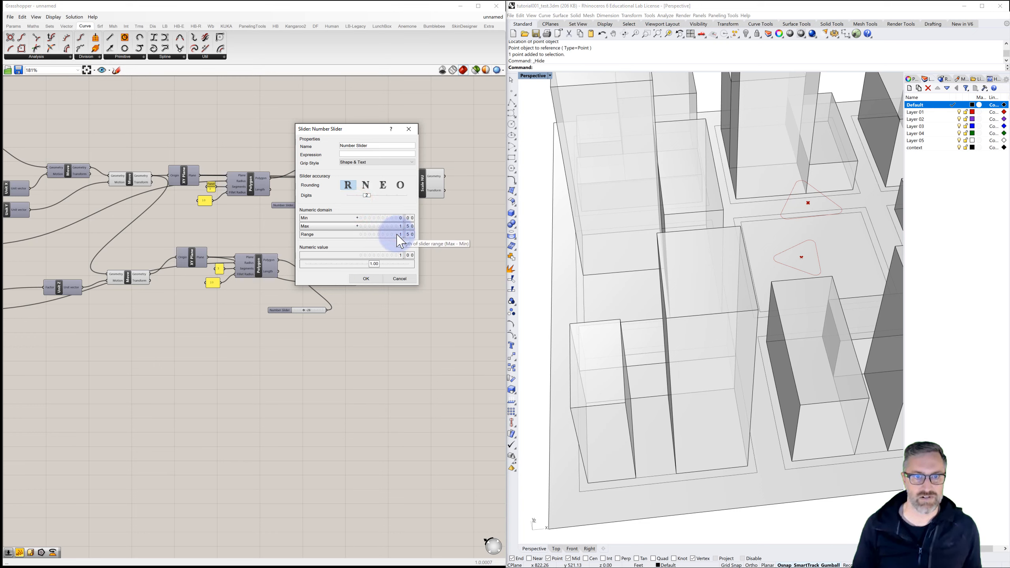
{"action": "left_click", "coordinate": [365, 279]}
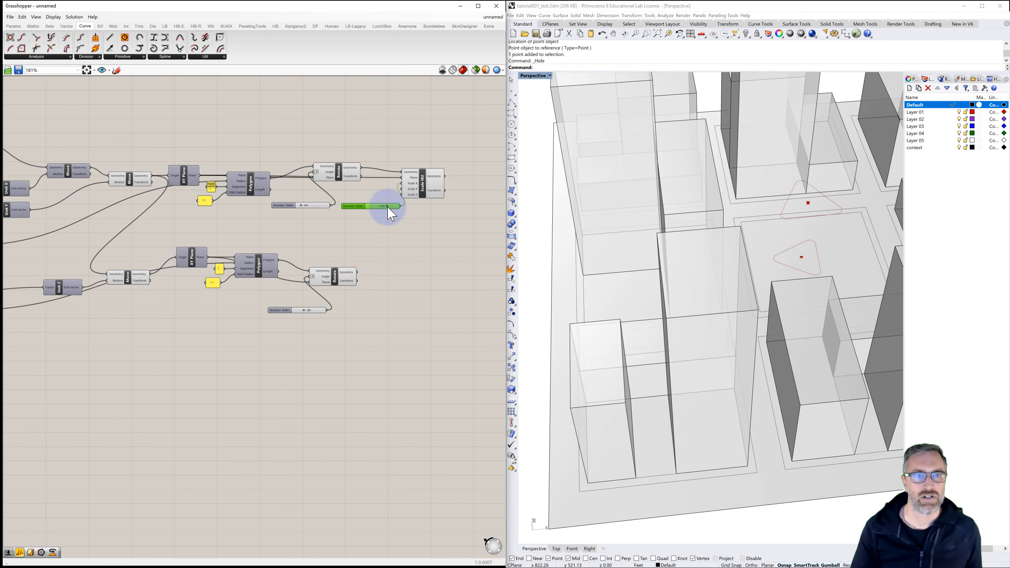
- Lower the scale factor slider to 0.83, set its minimum to 0.6, and reposition it below the first Scale NU
{"action": "mouse_move", "coordinate": [389, 207]}
{"action": "left_mouse_down"}
{"action": "mouse_move", "coordinate": [407, 210]}
{"action": "mouse_move", "coordinate": [366, 217]}
{"action": "mouse_move", "coordinate": [374, 213]}
{"action": "left_mouse_up"}
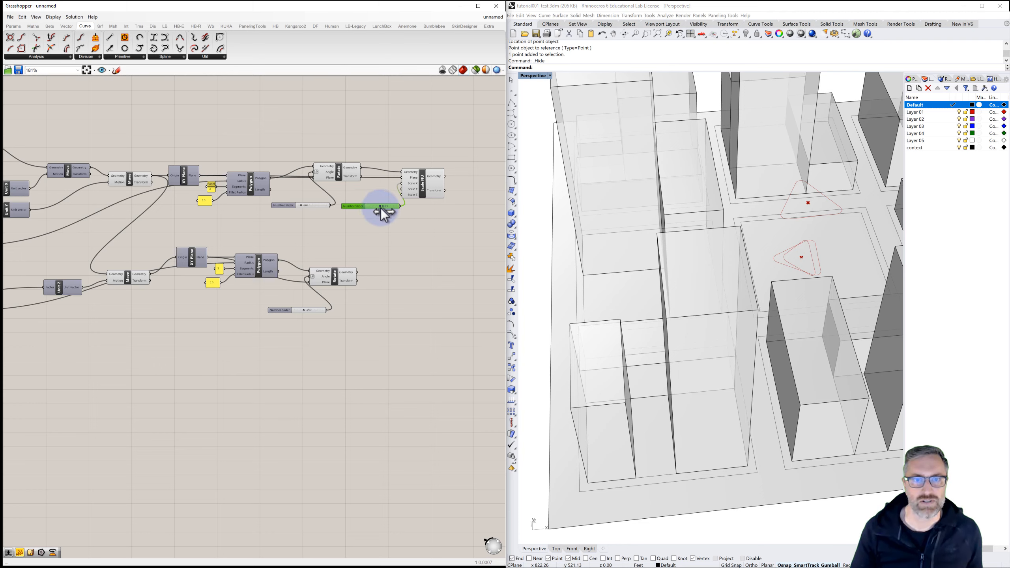
{"action": "double_click", "coordinate": [358, 205]}
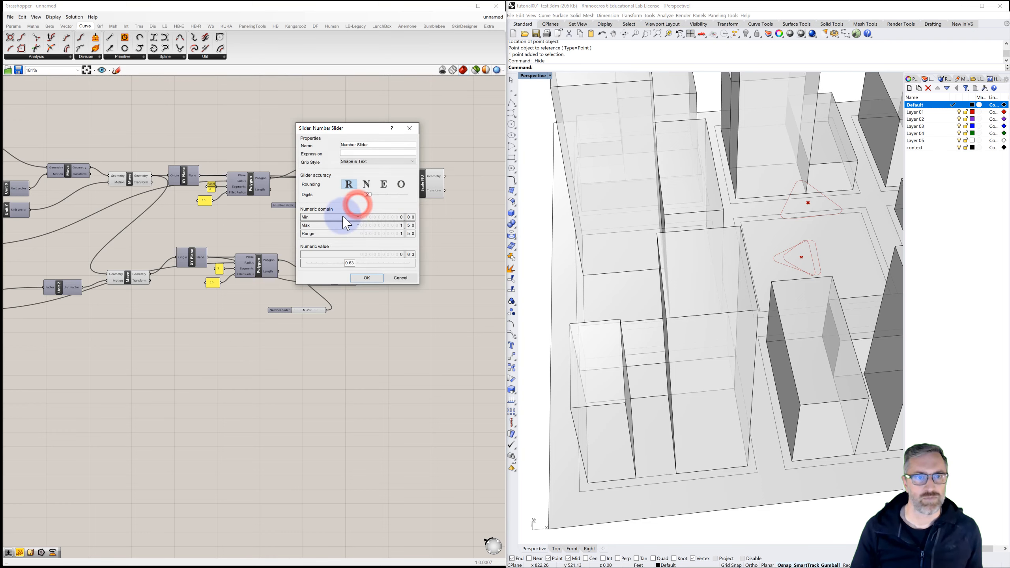
{"action": "double_click", "coordinate": [388, 217]}
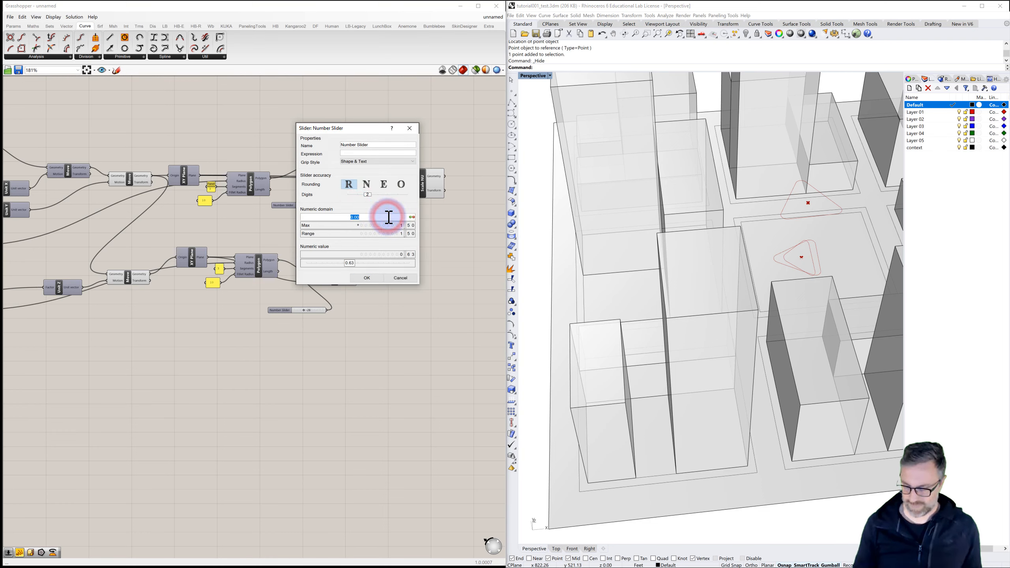
{"action": "type", "text": ".6"}
{"action": "left_click", "coordinate": [371, 280]}
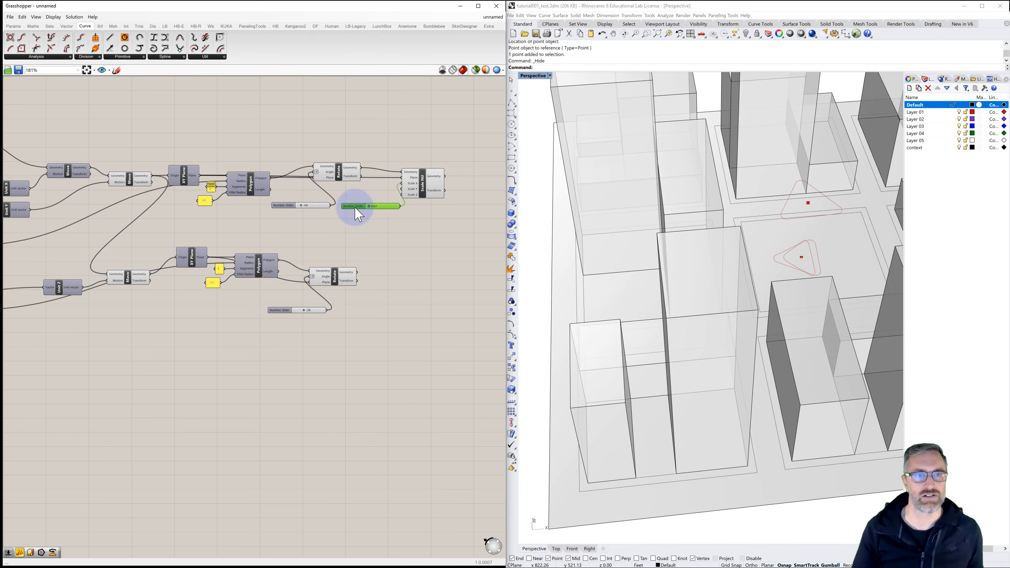
{"action": "left_click_drag", "start_coordinate": [355, 208], "coordinate": [346, 222]}
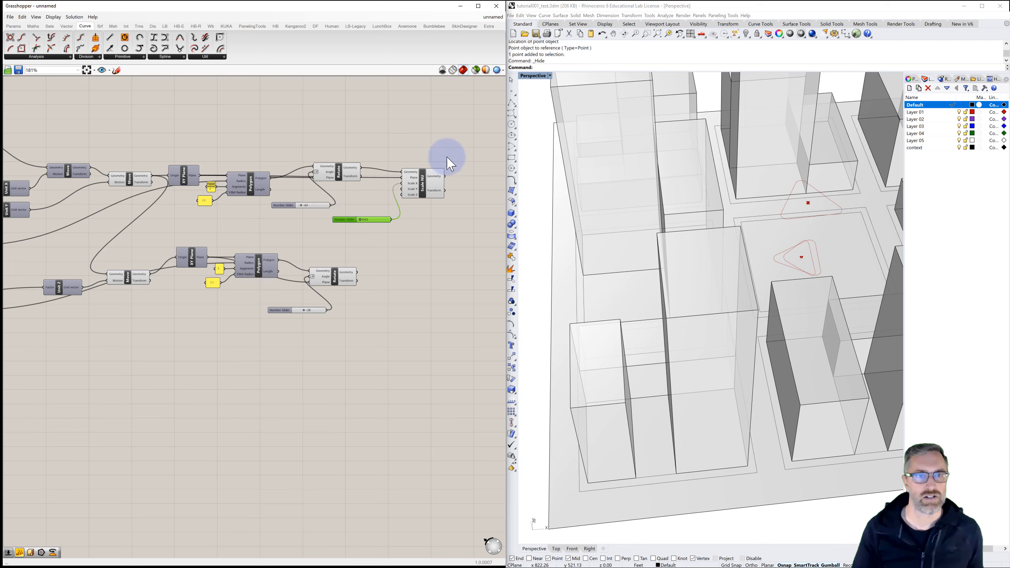
- Copy the first Scale NU with its slider to the second row, feeding it the second Rotate's geometry and the second XY Plane
{"action": "left_click_drag", "start_coordinate": [450, 163], "coordinate": [371, 234]}
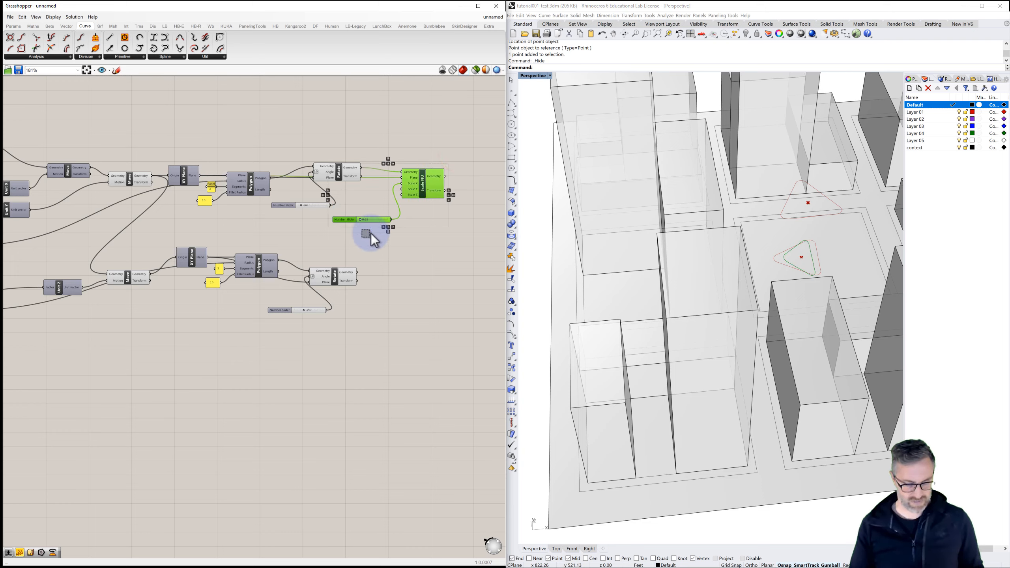
{"action": "left_click_drag", "start_coordinate": [421, 192], "coordinate": [397, 276], "text": "alt"}
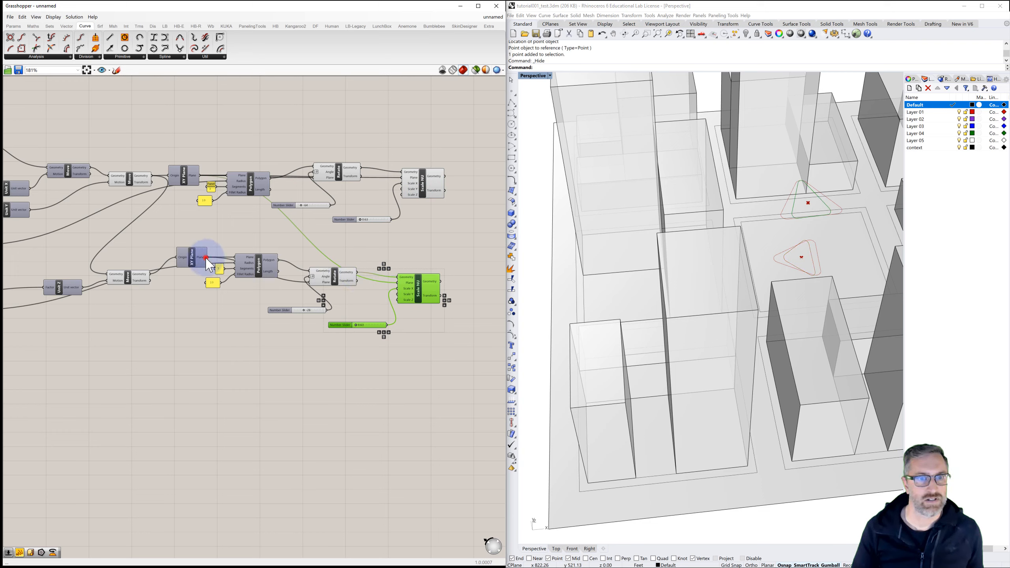
{"action": "left_click_drag", "start_coordinate": [206, 257], "coordinate": [398, 283]}
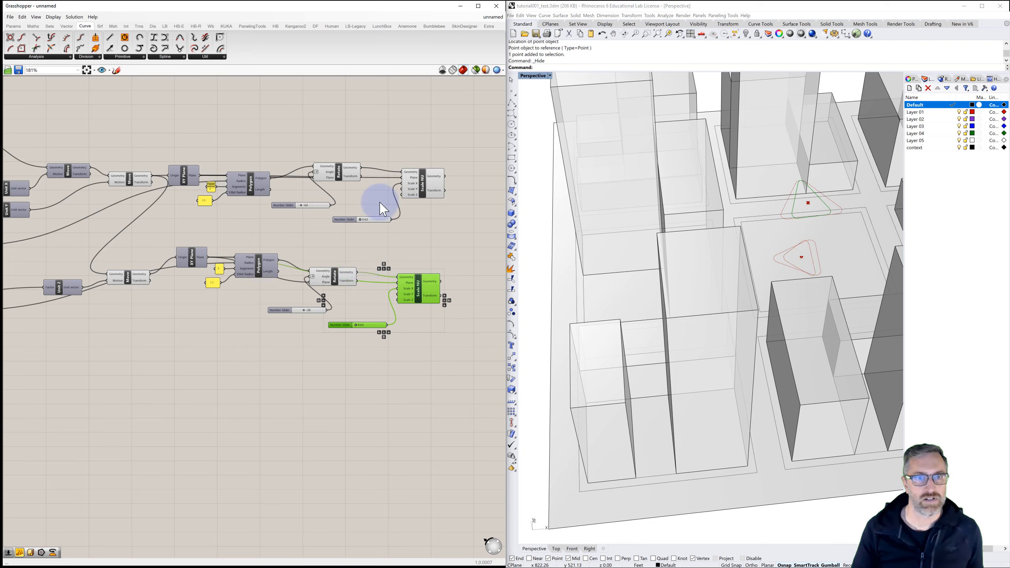
- Give the first Scale NU a duplicate slider for Scale Y, raise it above 1, and hide the first Rotate's preview
{"action": "left_click_drag", "start_coordinate": [355, 220], "coordinate": [401, 190]}
{"action": "key", "text": "ctrl+c"}
{"action": "key", "text": "ctrl+v"}
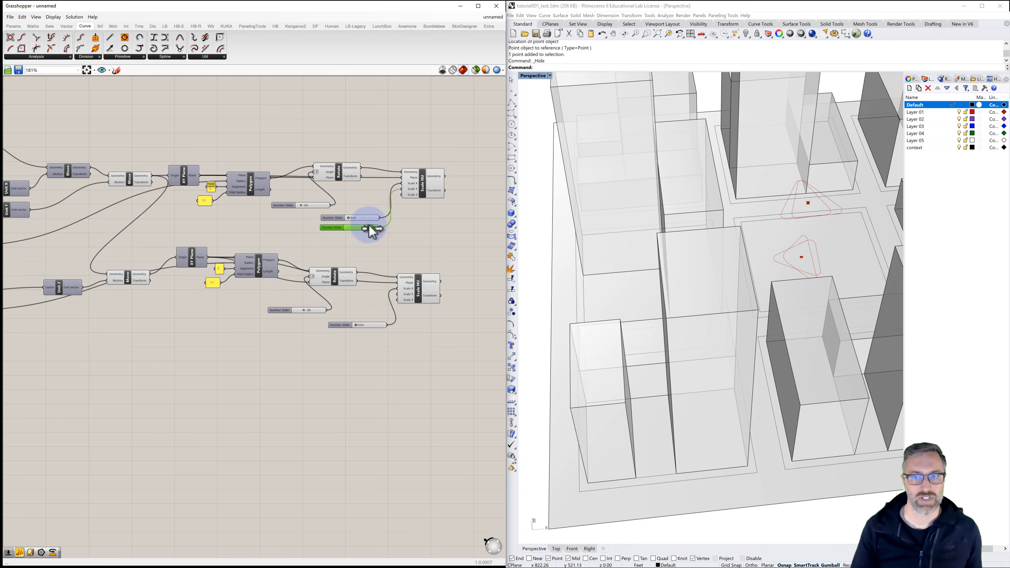
{"action": "left_click", "coordinate": [416, 213]}
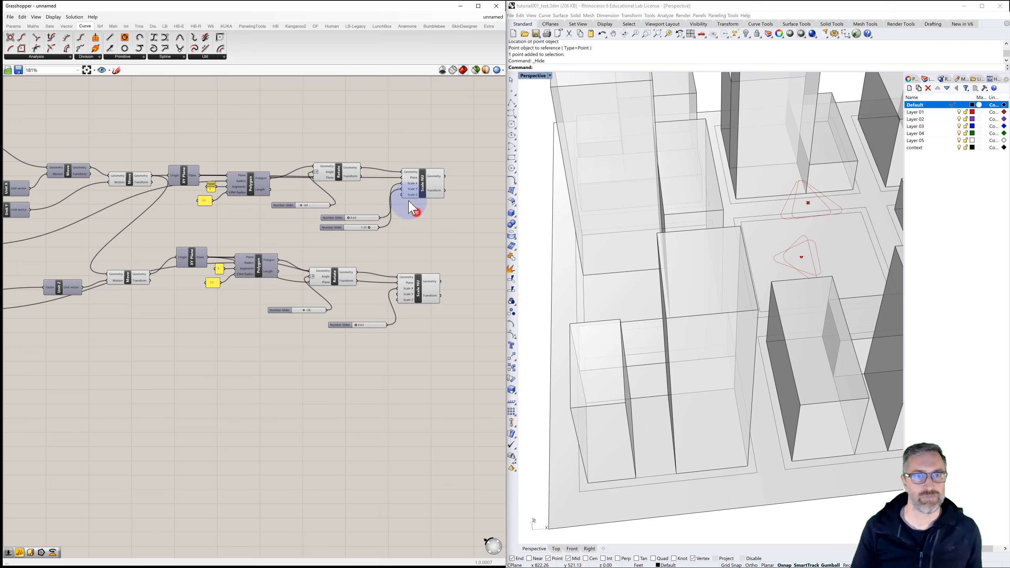
{"action": "left_click", "coordinate": [337, 173]}
{"action": "key", "text": "ctrl+q"}
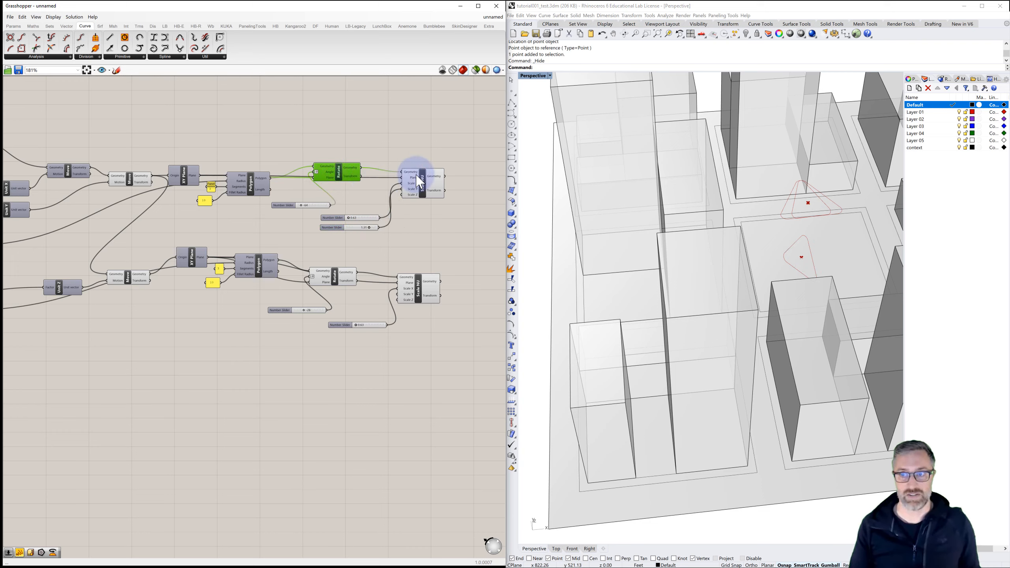
- Connect a duplicate slider set to 1.20 to the second Scale NU's Scale Y, and hide the second Rotate's preview
{"action": "left_click", "coordinate": [344, 325]}
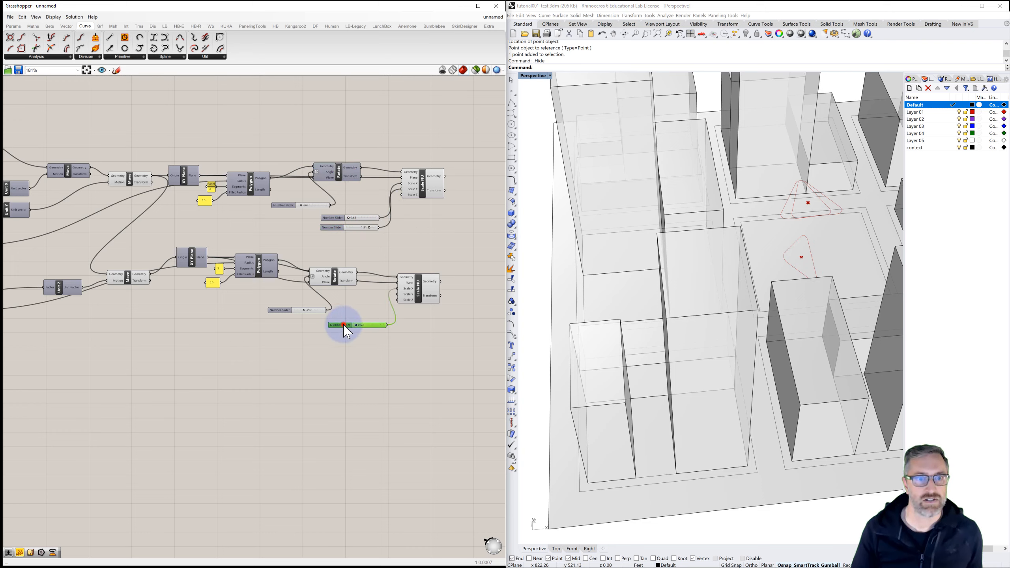
{"action": "key", "text": "ctrl+c"}
{"action": "key", "text": "ctrl+v"}
{"action": "left_click_drag", "start_coordinate": [346, 330], "coordinate": [399, 294]}
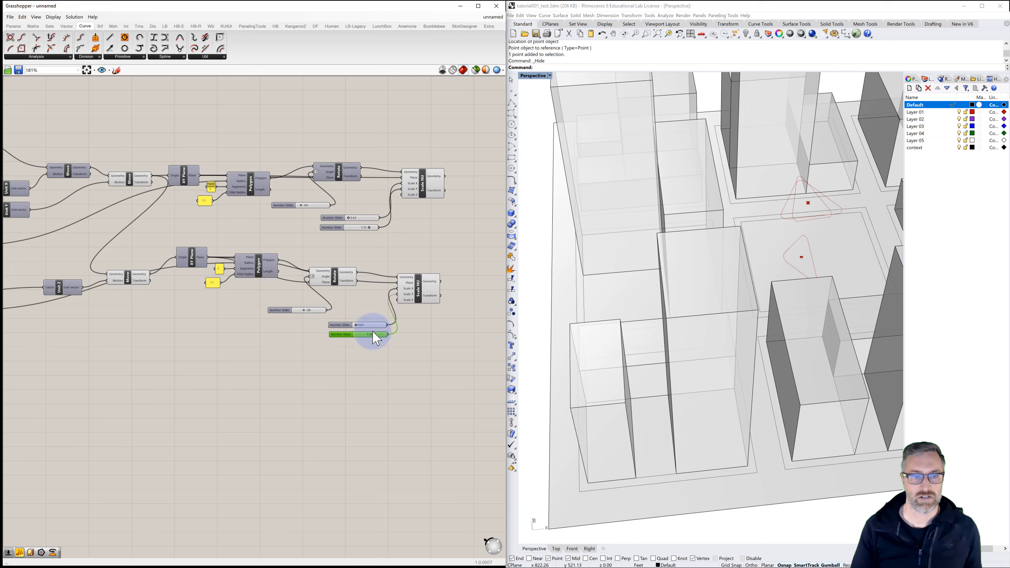
{"action": "left_click", "coordinate": [334, 278]}
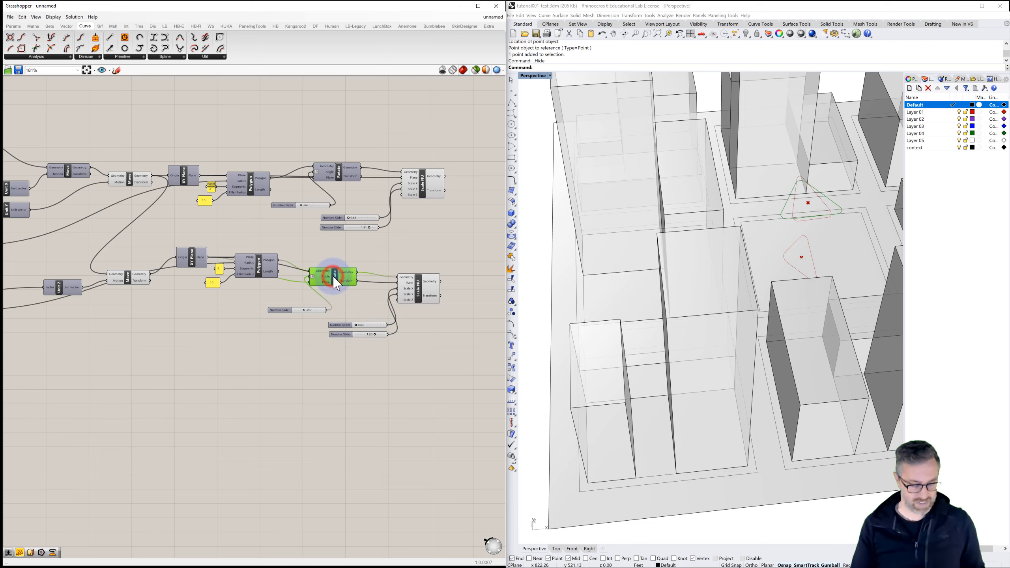
- Duplicate the whole second-floor chain, from its height sliders to Scale NU, below the existing rows as a third floor
{"action": "scroll", "coordinate": [372, 283], "scroll_direction": "down", "scroll_amount": 3}
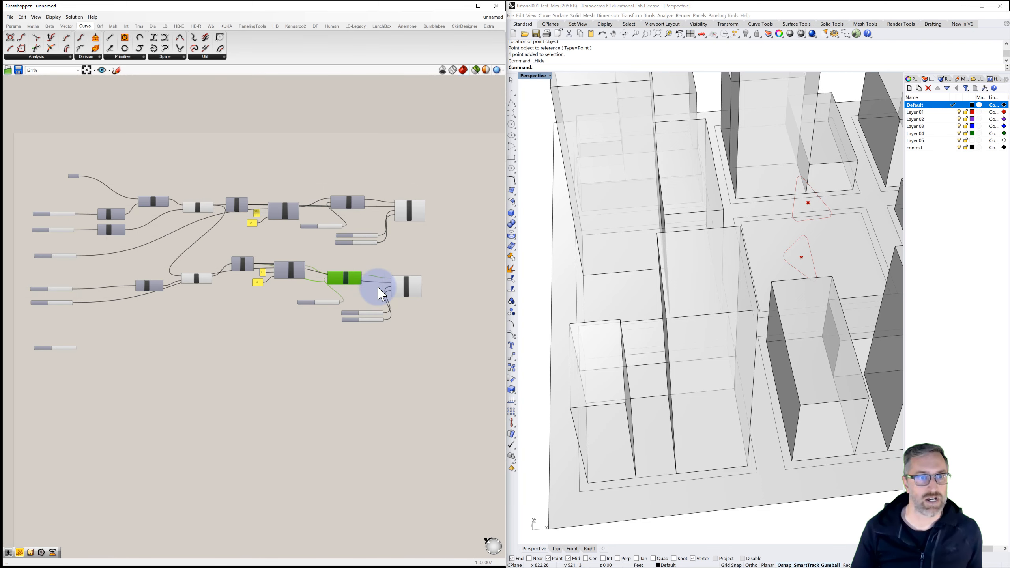
{"action": "scroll", "coordinate": [380, 295], "scroll_direction": "down", "scroll_amount": 2}
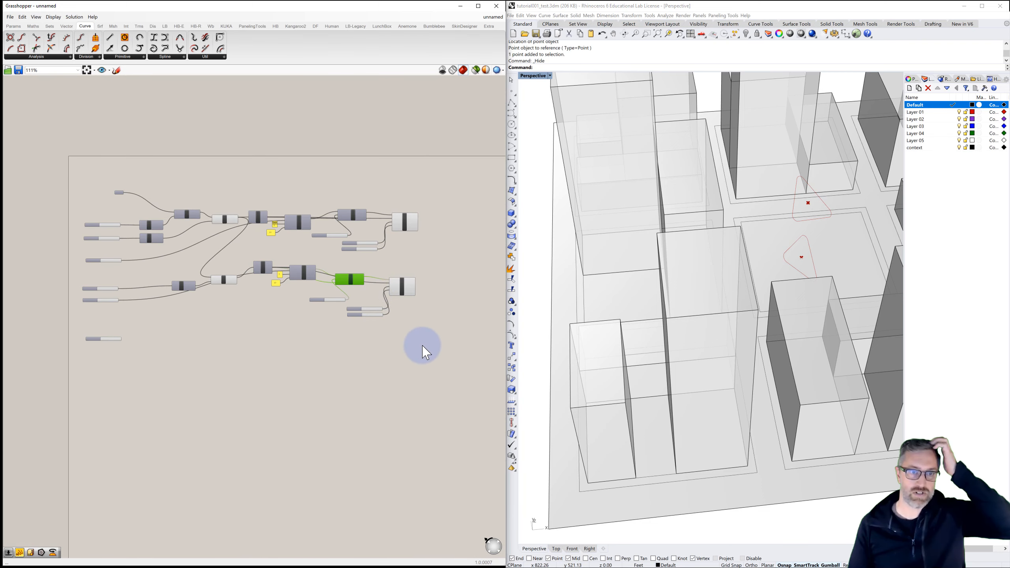
{"action": "left_click_drag", "start_coordinate": [440, 327], "coordinate": [99, 276]}
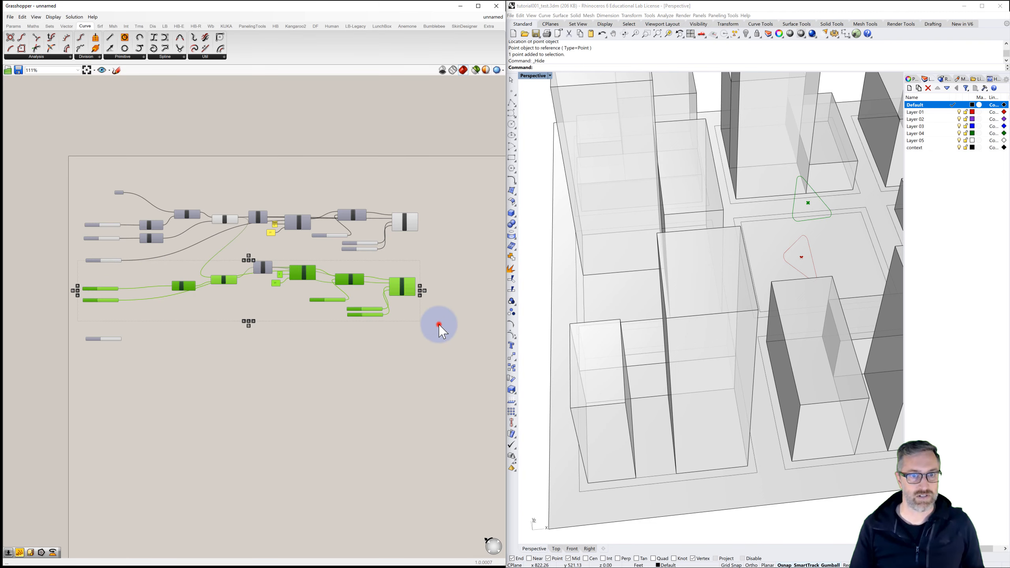
{"action": "left_click_drag", "start_coordinate": [426, 328], "coordinate": [104, 269]}
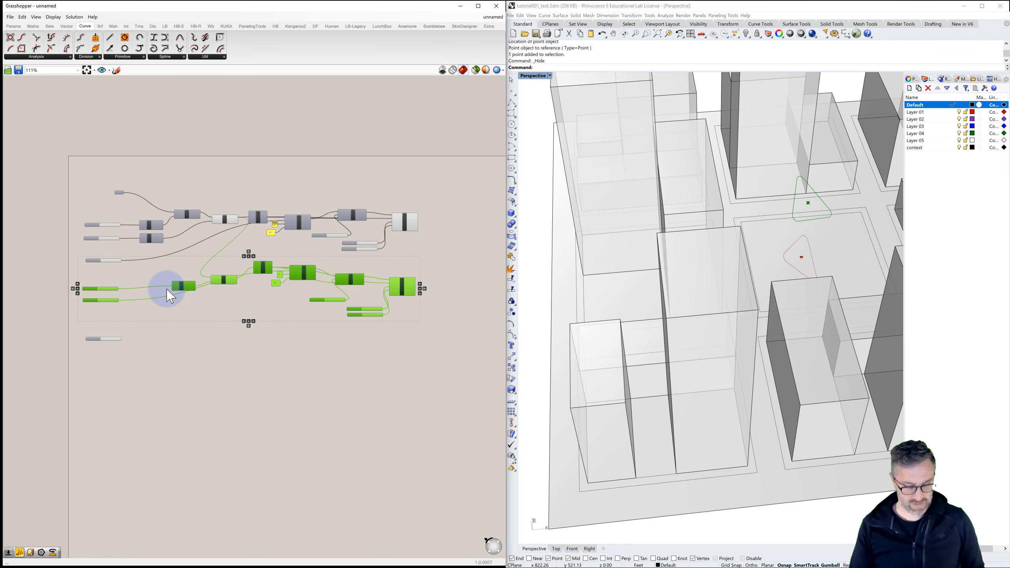
{"action": "left_click_drag", "start_coordinate": [264, 275], "coordinate": [270, 352], "text": "alt"}
{"action": "left_click", "coordinate": [254, 312]}
- Connect the second Move's output geometry to the third Move's Geometry input, and hide the previews of the three floor Move components
{"action": "scroll", "coordinate": [238, 254], "scroll_direction": "up", "scroll_amount": 3}
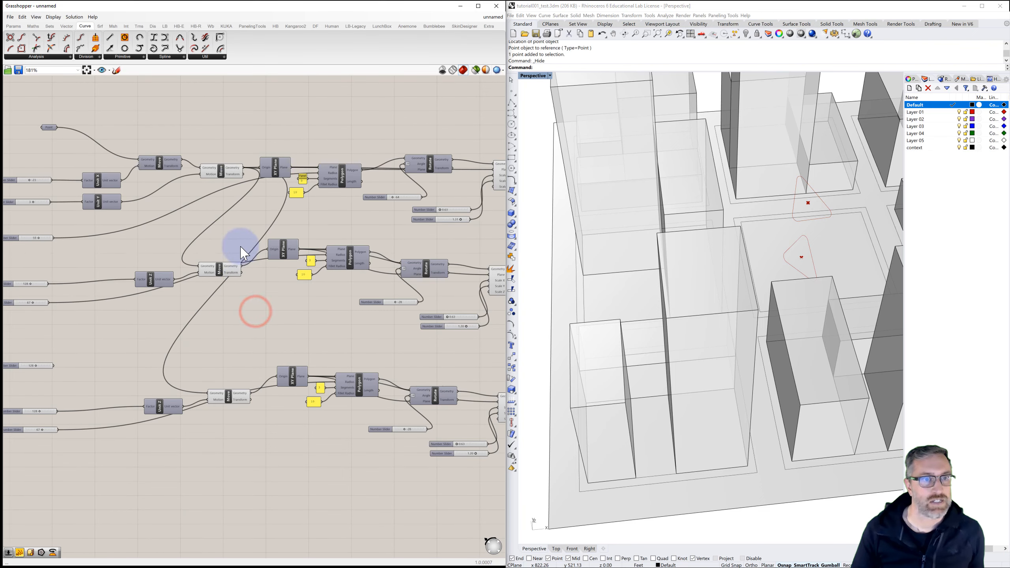
{"action": "left_click", "coordinate": [227, 171]}
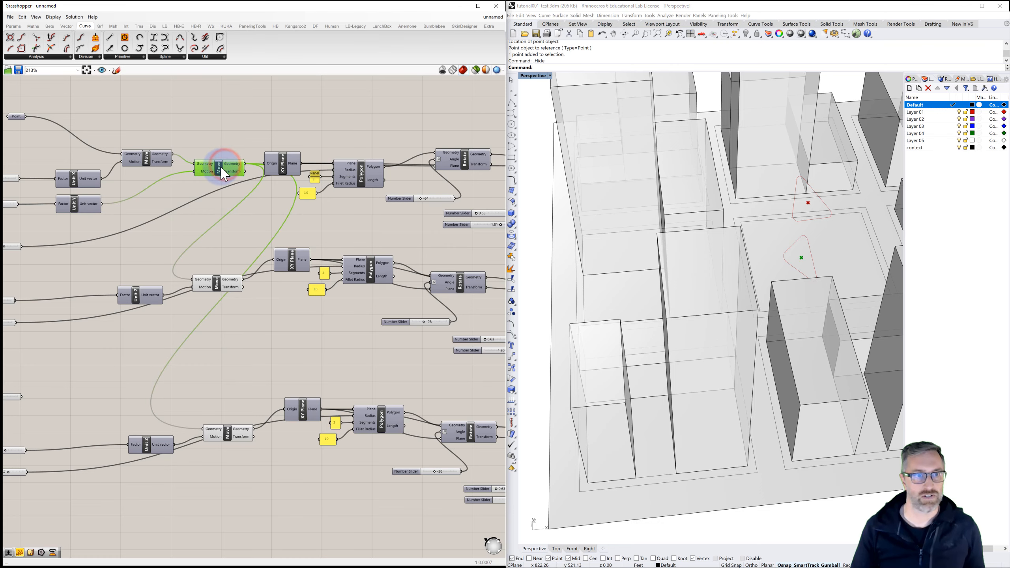
{"action": "right_click_drag", "start_coordinate": [219, 282], "coordinate": [249, 207]}
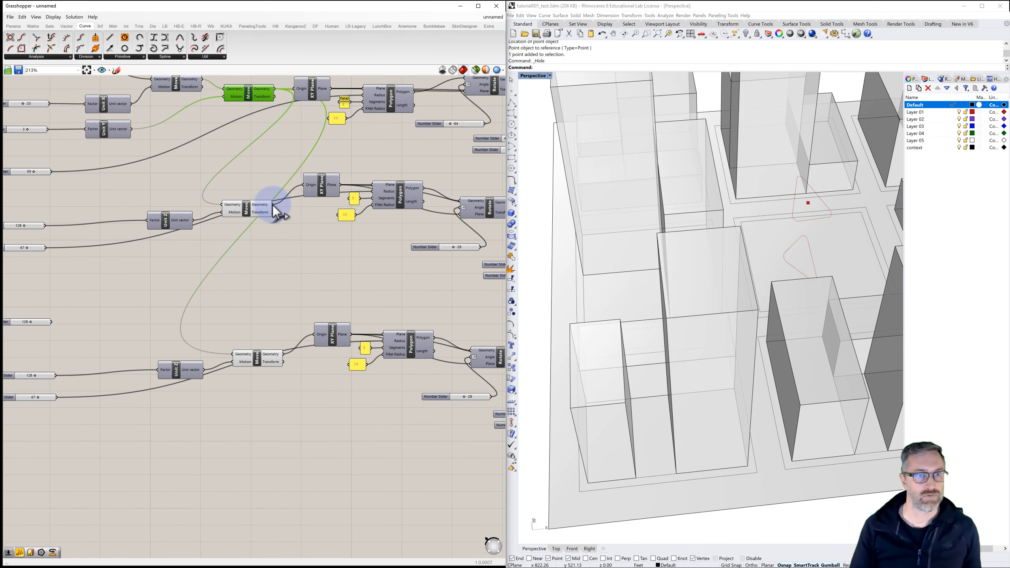
{"action": "left_click_drag", "start_coordinate": [273, 205], "coordinate": [235, 354]}
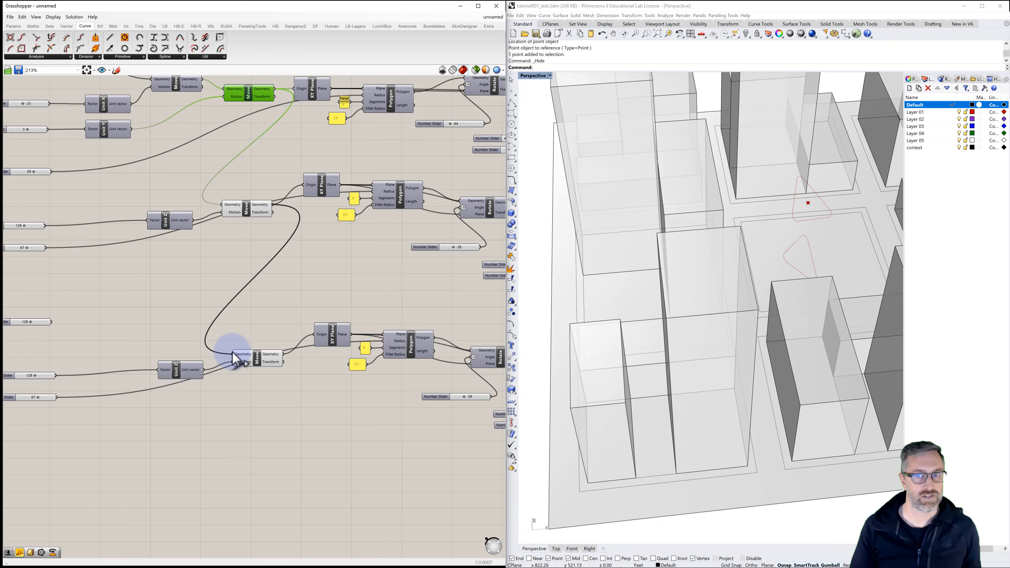
{"action": "right_click_drag", "start_coordinate": [260, 311], "coordinate": [276, 304]}
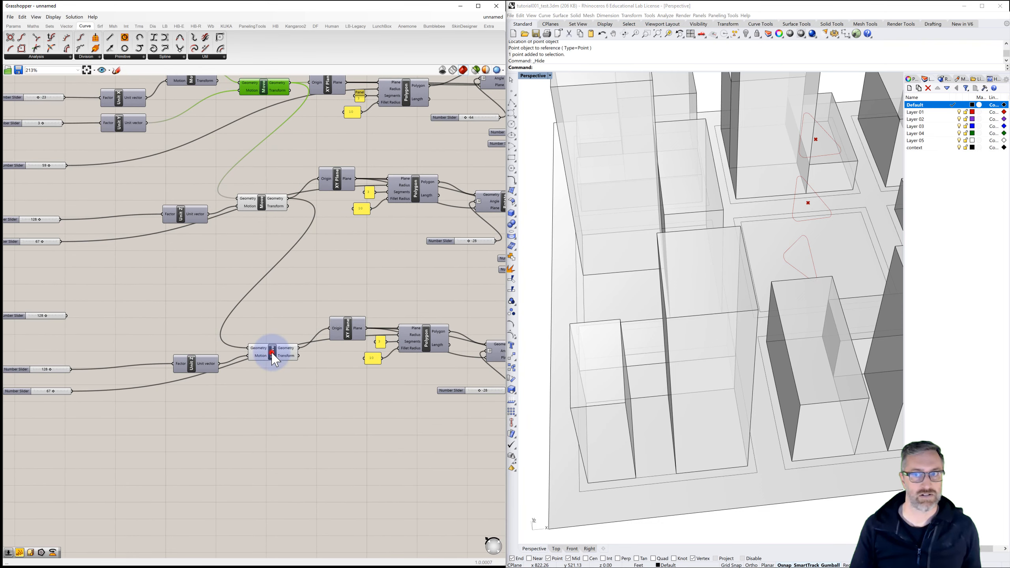
{"action": "left_click", "coordinate": [271, 350]}
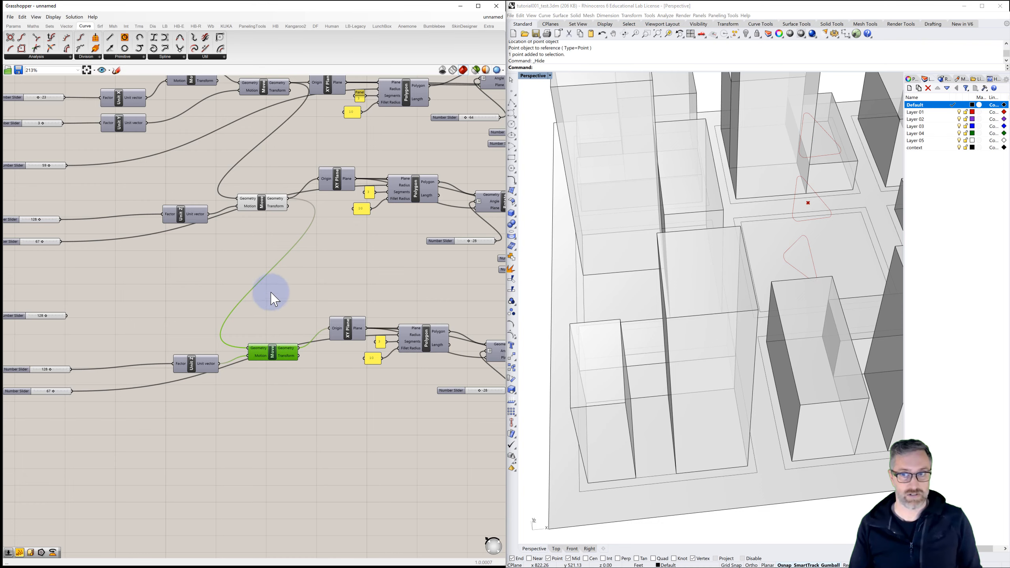
{"action": "left_click", "coordinate": [261, 202]}
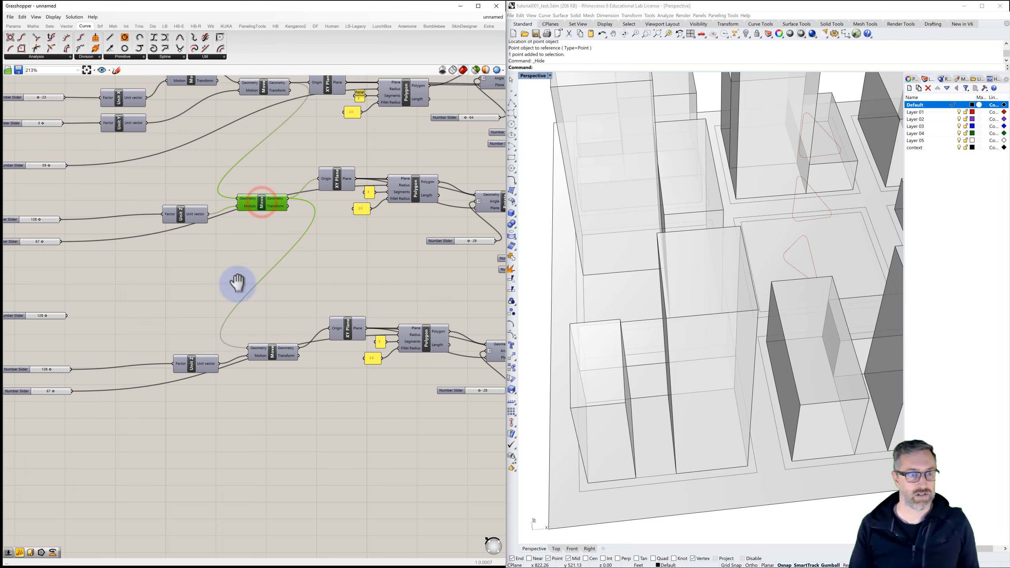
- Delete the unconnected number slider and increase the third Unit Z's factor slider to lift the top triangle
{"action": "right_click_drag", "start_coordinate": [236, 282], "coordinate": [261, 273]}
{"action": "scroll", "coordinate": [254, 277], "scroll_direction": "down", "scroll_amount": 1}
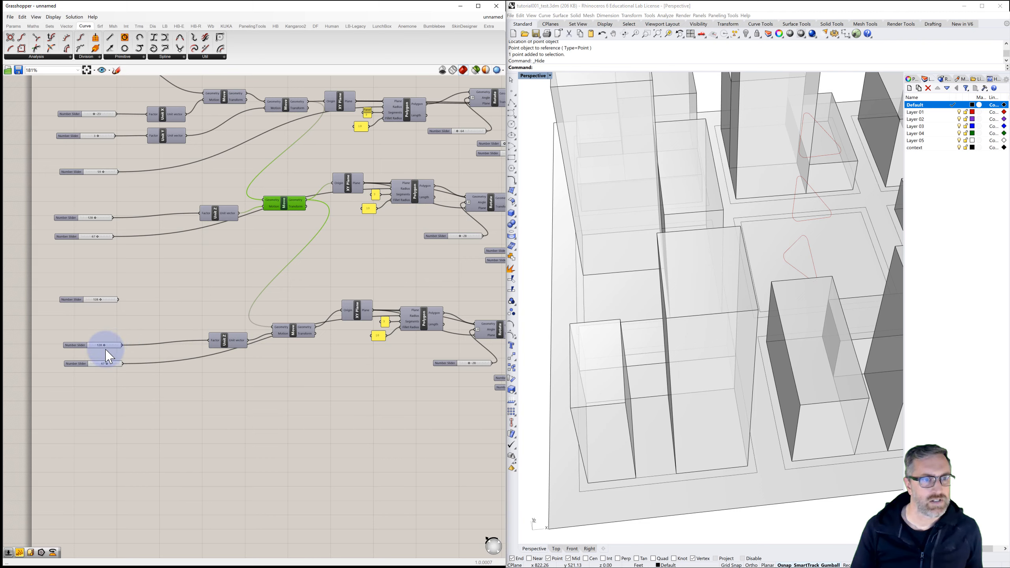
{"action": "mouse_move", "coordinate": [103, 345]}
{"action": "left_mouse_down"}
{"action": "mouse_move", "coordinate": [139, 349]}
{"action": "mouse_move", "coordinate": [106, 346]}
{"action": "left_mouse_up"}
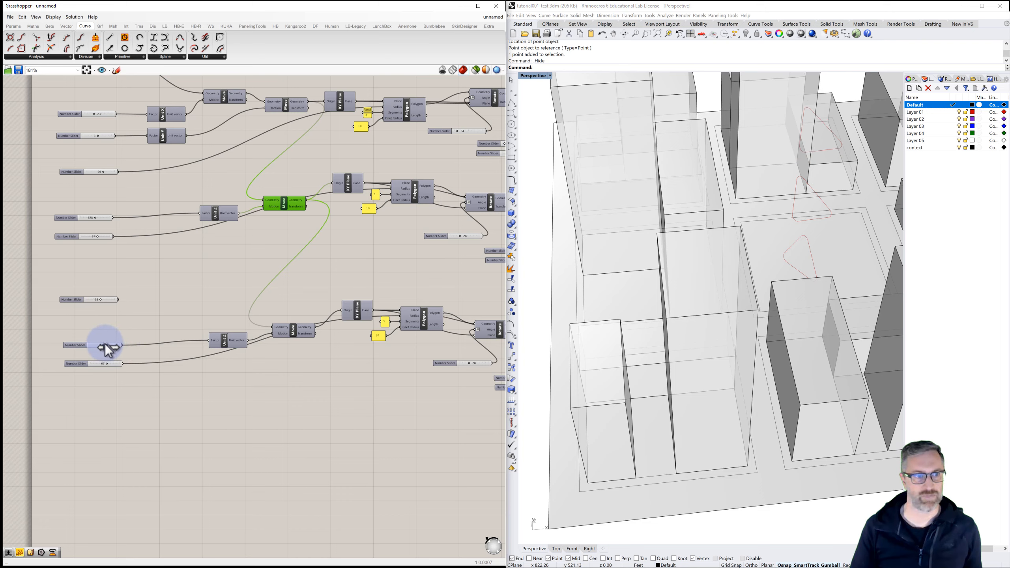
{"action": "left_click", "coordinate": [78, 299]}
{"action": "key", "text": "Delete"}
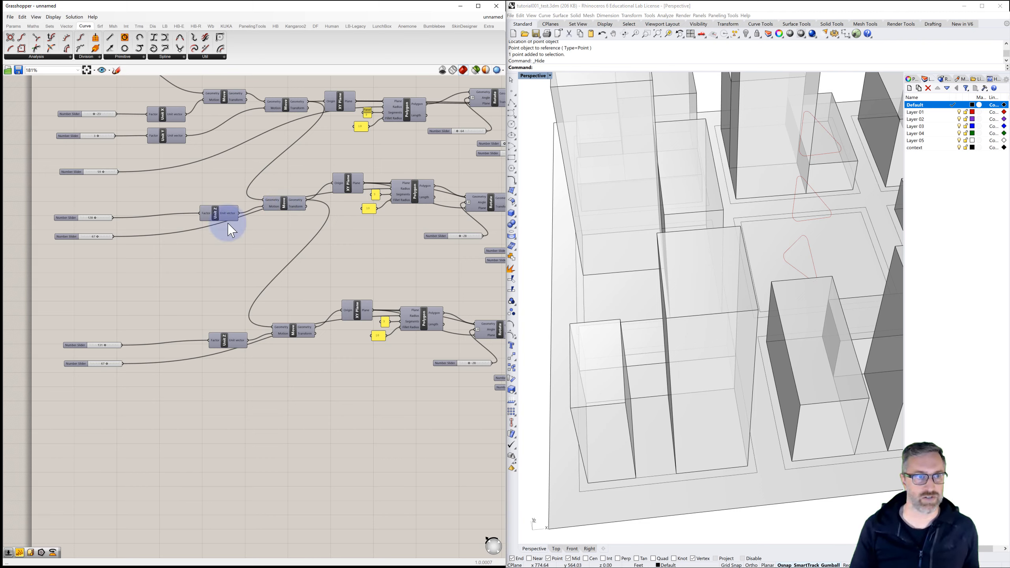
{"action": "mouse_move", "coordinate": [95, 218]}
{"action": "left_mouse_down"}
{"action": "mouse_move", "coordinate": [74, 217]}
{"action": "mouse_move", "coordinate": [118, 217]}
{"action": "mouse_move", "coordinate": [93, 218]}
{"action": "left_mouse_up"}
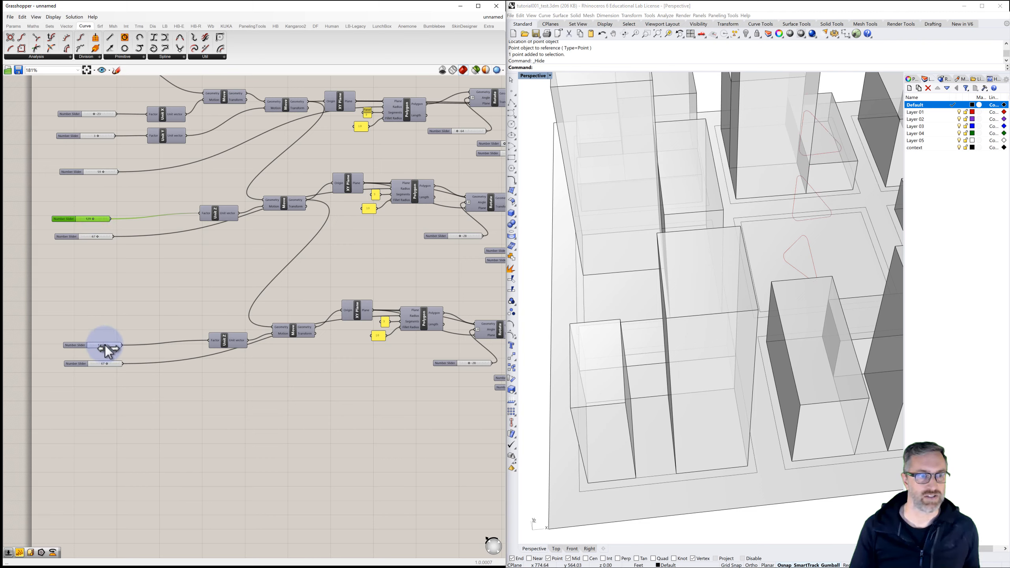
{"action": "left_click_drag", "start_coordinate": [105, 345], "coordinate": [107, 346]}
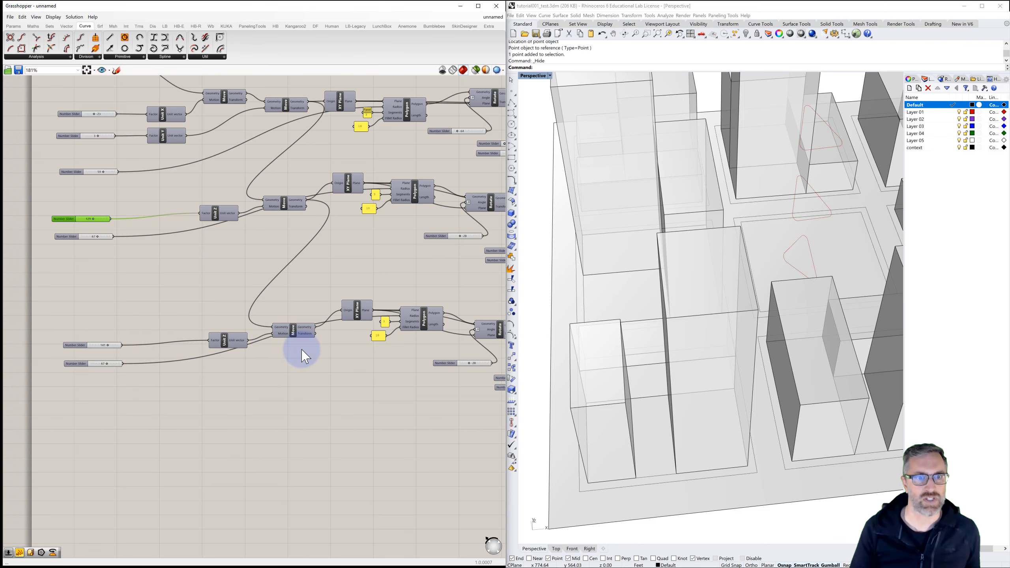
- Increase the third Rotate's angle slider and the third Scale NU's Scale X slider to turn and widen the top triangle
{"action": "scroll", "coordinate": [306, 358], "scroll_direction": "down", "scroll_amount": 3}
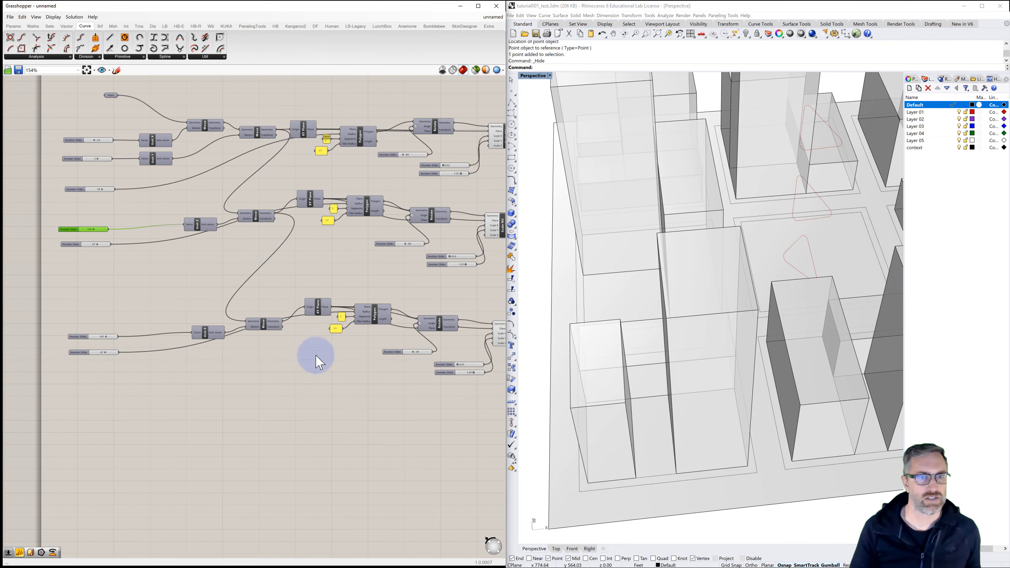
{"action": "scroll", "coordinate": [319, 356], "scroll_direction": "up", "scroll_amount": 2}
{"action": "scroll", "coordinate": [382, 339], "scroll_direction": "up", "scroll_amount": 1}
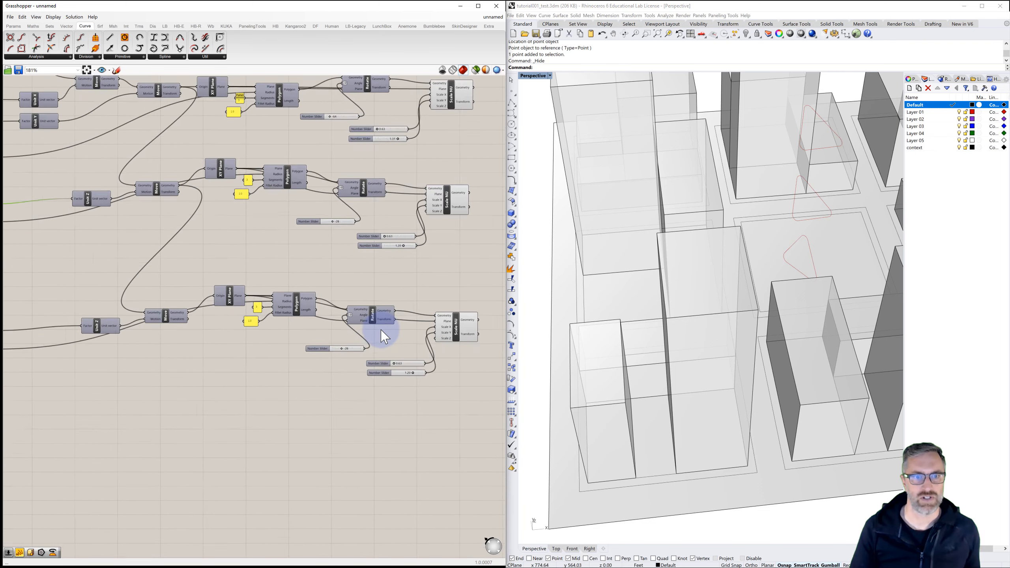
{"action": "scroll", "coordinate": [381, 337], "scroll_direction": "up", "scroll_amount": 1}
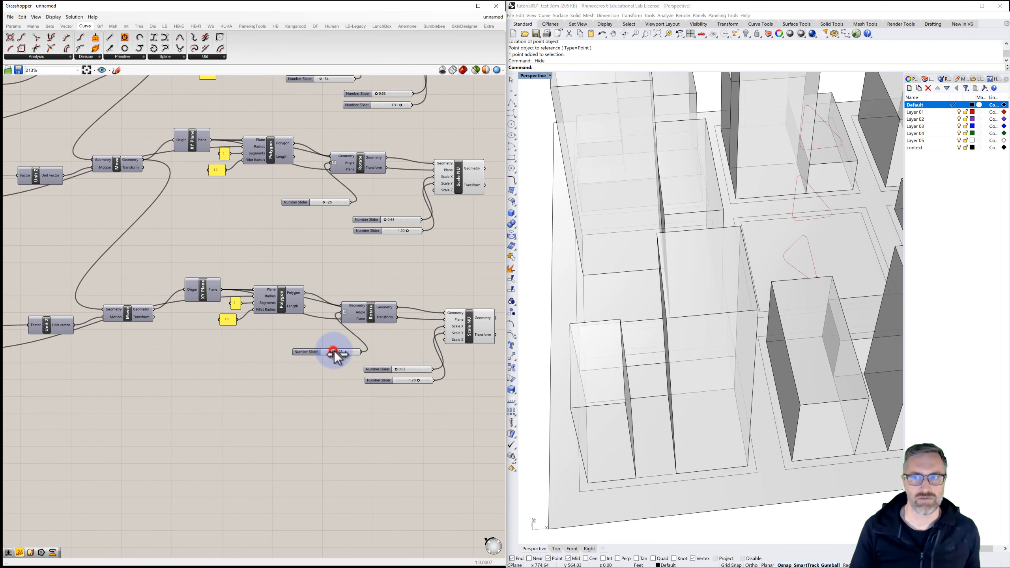
{"action": "left_click_drag", "start_coordinate": [335, 351], "coordinate": [347, 351]}
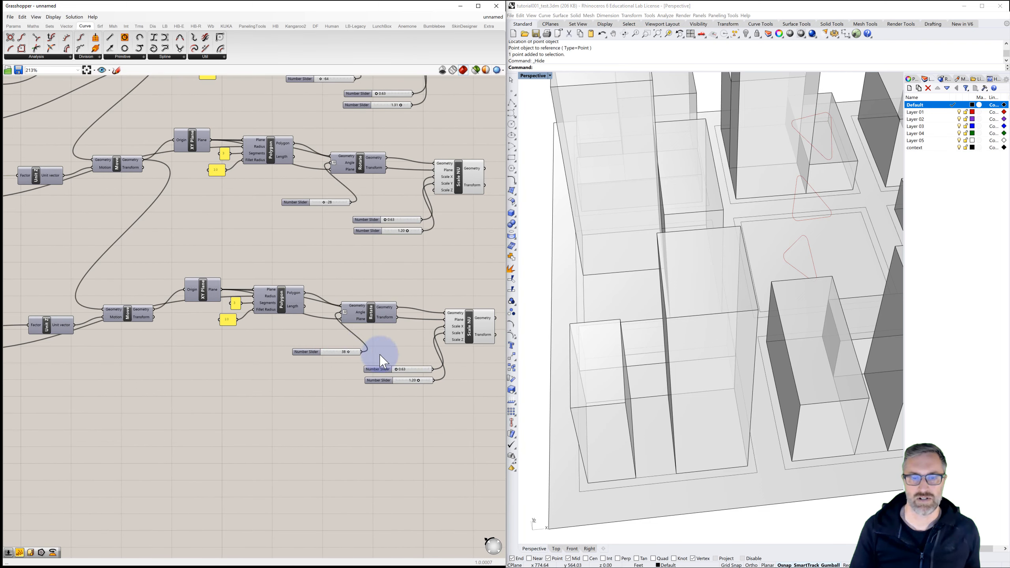
{"action": "left_click_drag", "start_coordinate": [398, 370], "coordinate": [409, 370]}
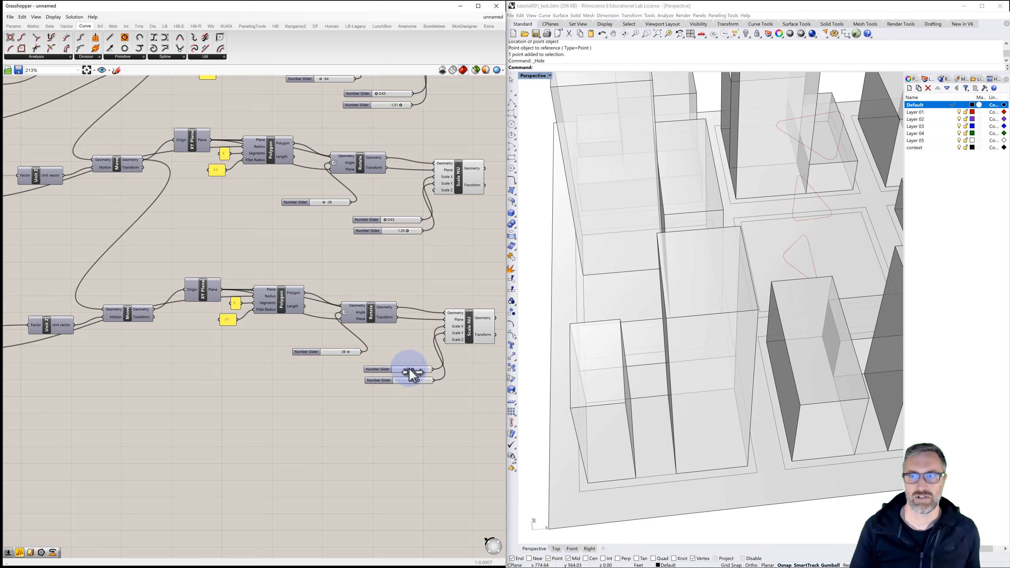
- Add an Entwine component beside the three rows and connect each Scale NU's Geometry output to its own branch input
{"action": "left_click", "coordinate": [478, 375]}
{"action": "right_click_drag", "start_coordinate": [468, 373], "coordinate": [346, 391]}
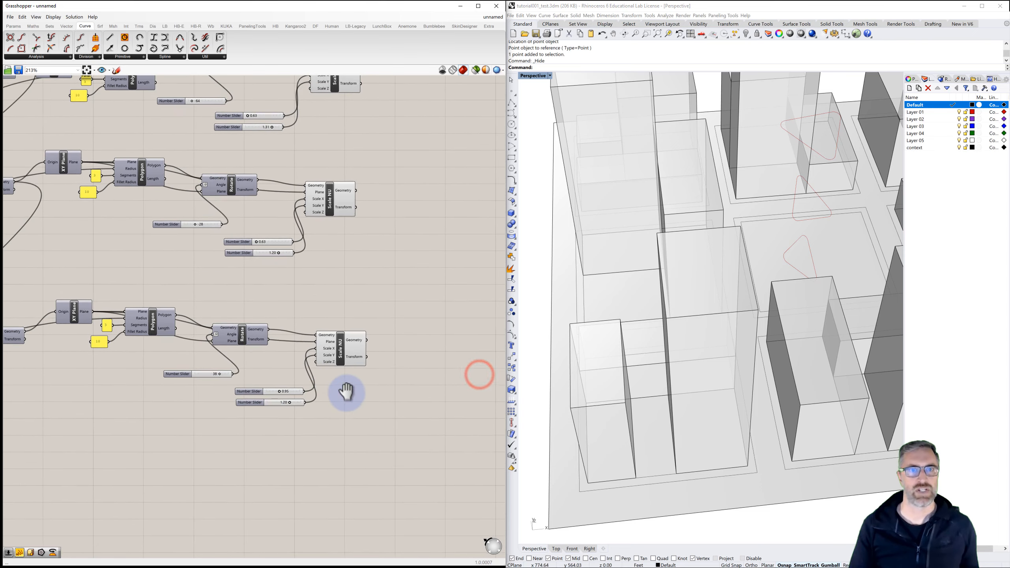
{"action": "scroll", "coordinate": [347, 391], "scroll_direction": "down", "scroll_amount": 1}
{"action": "right_click_drag", "start_coordinate": [368, 321], "coordinate": [365, 348]}
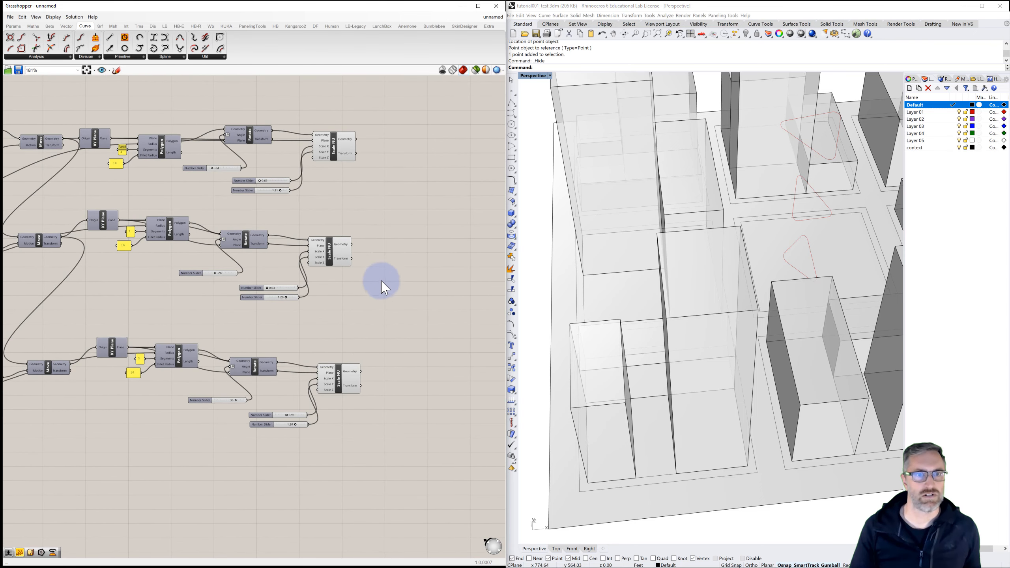
{"action": "double_click", "coordinate": [398, 253]}
{"action": "type", "text": "entwin"}
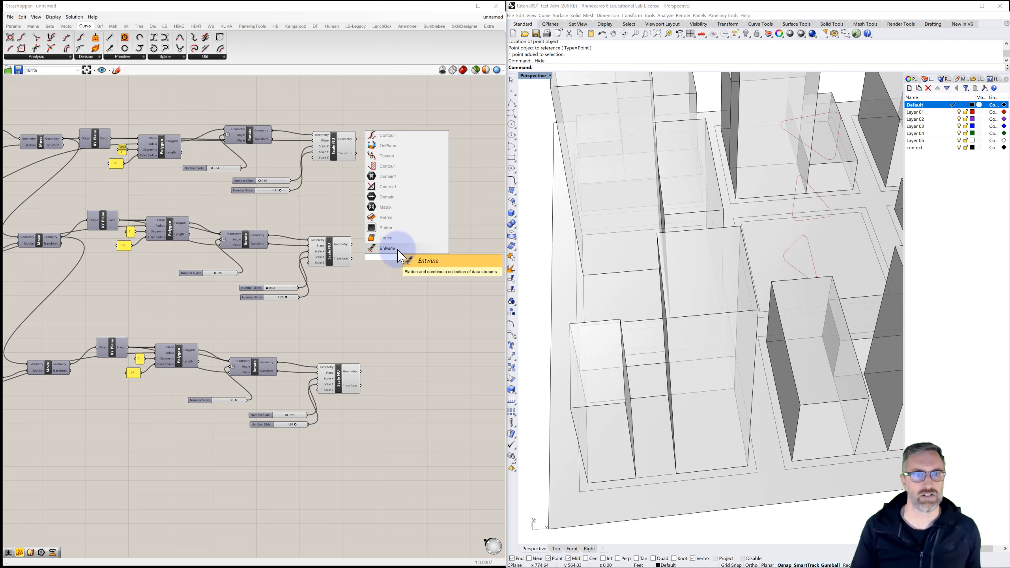
{"action": "left_click", "coordinate": [432, 248]}
{"action": "left_click_drag", "start_coordinate": [415, 242], "coordinate": [416, 223]}
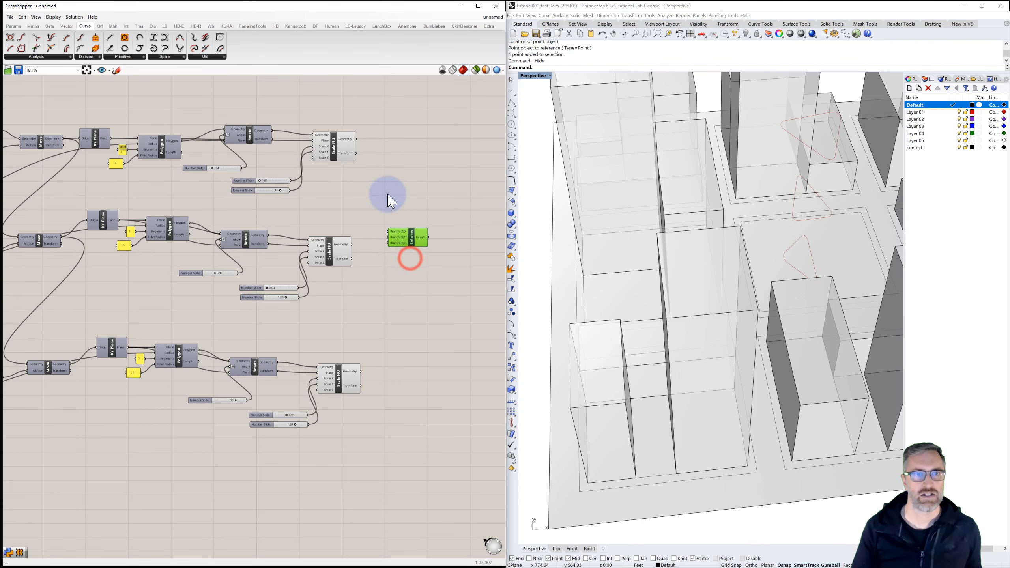
{"action": "left_click_drag", "start_coordinate": [355, 139], "coordinate": [388, 232]}
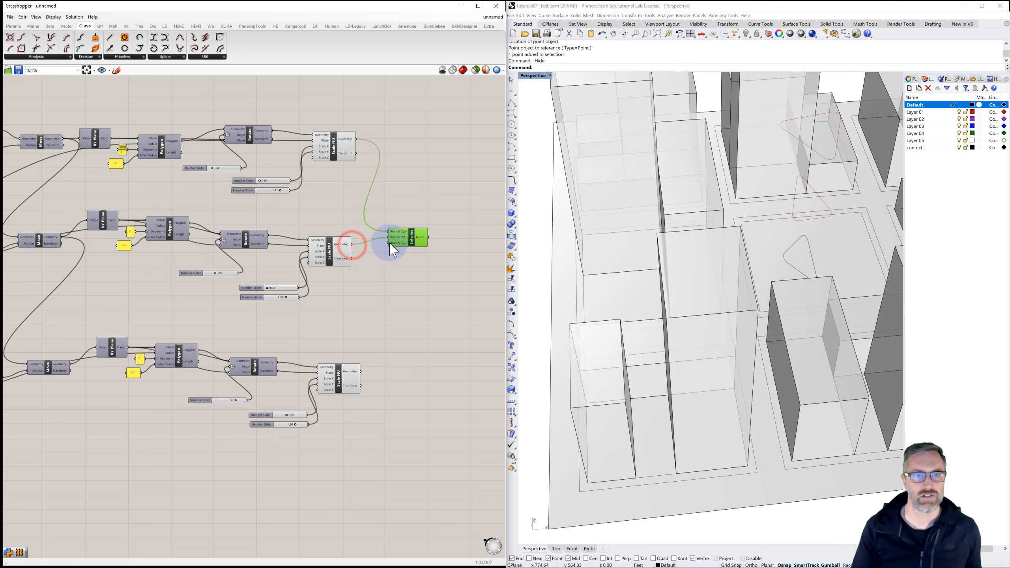
{"action": "left_click_drag", "start_coordinate": [360, 372], "coordinate": [390, 244]}
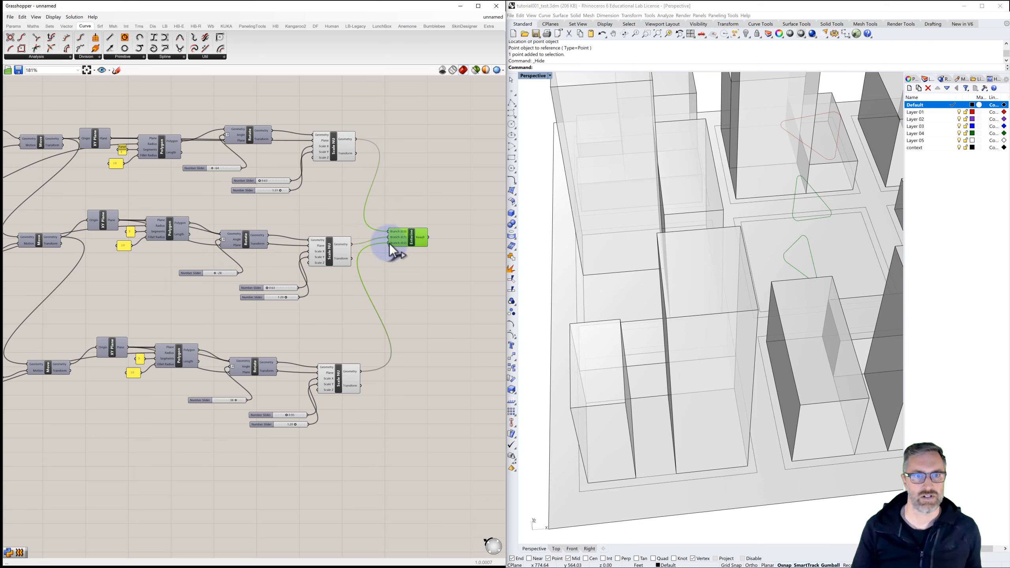
- Hide the previews of the three Scale NU components
{"action": "left_click", "coordinate": [348, 380]}
{"action": "left_click", "coordinate": [331, 248], "text": "shift"}
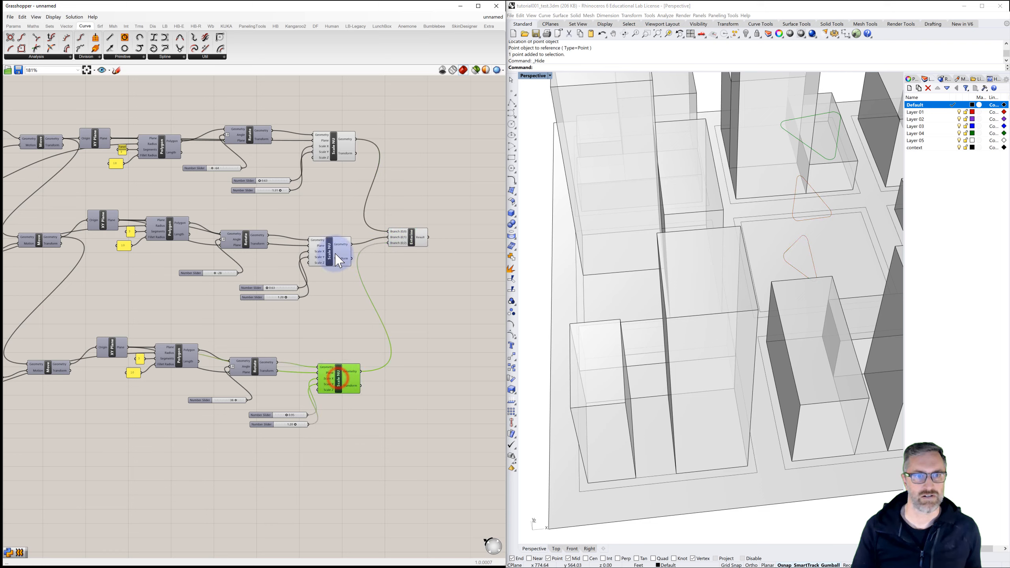
{"action": "left_click", "coordinate": [340, 148], "text": "shift"}
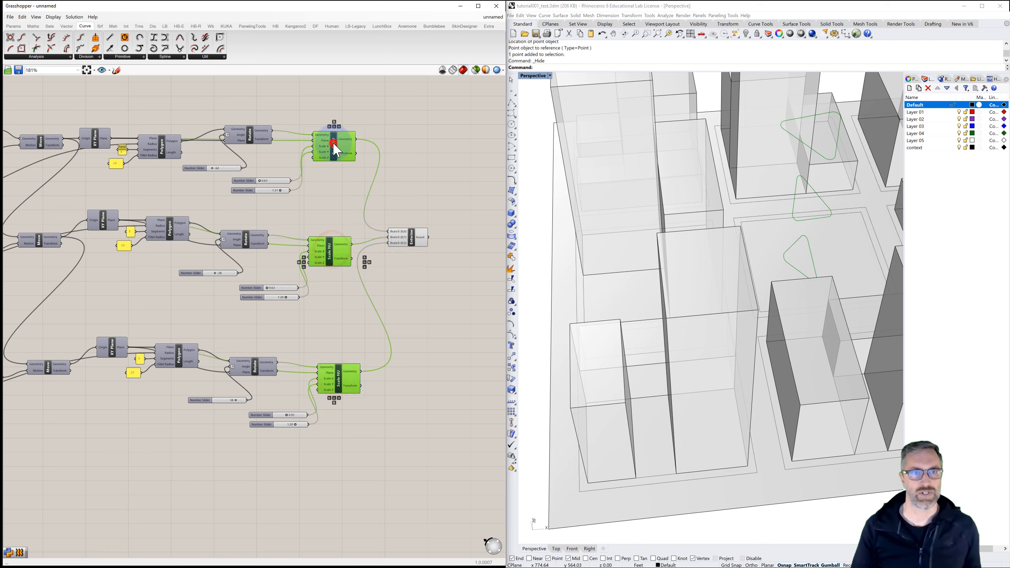
{"action": "left_click", "coordinate": [417, 187]}
- Add a Loft component, connect Entwine's Result to its Curves input, and flatten that input
{"action": "double_click", "coordinate": [463, 237]}
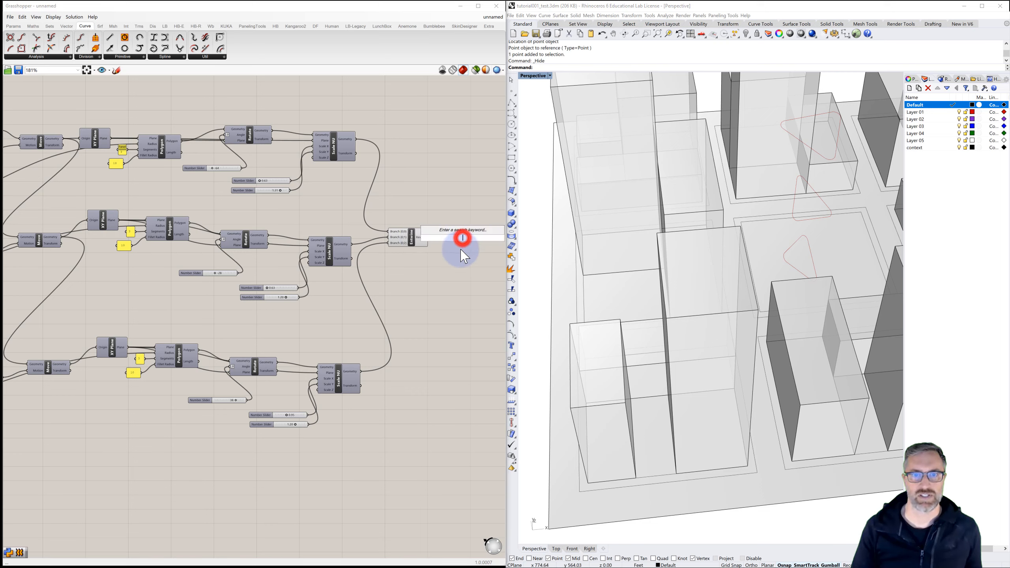
{"action": "type", "text": "loft"}
{"action": "key", "text": "Return"}
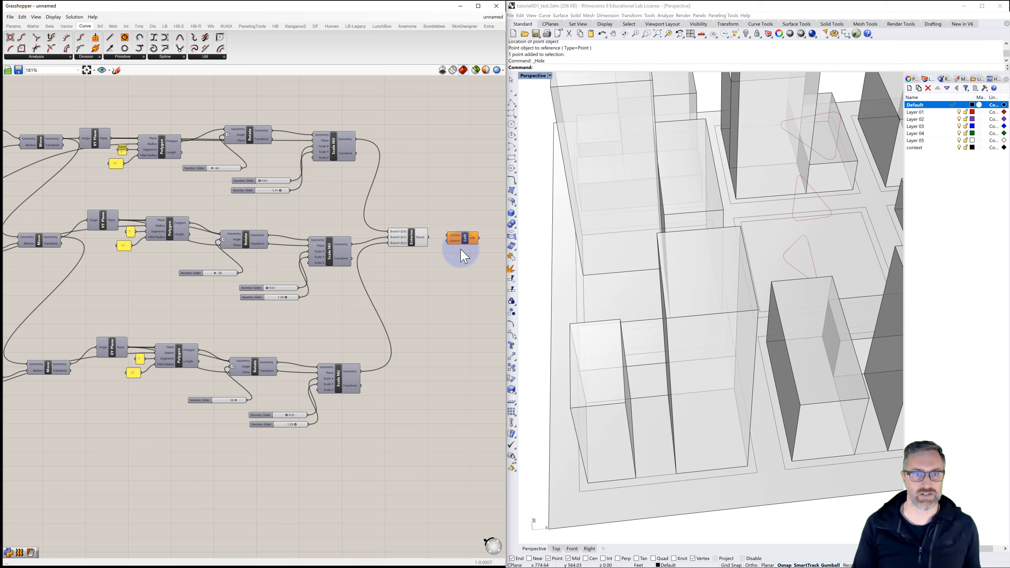
{"action": "left_click_drag", "start_coordinate": [448, 235], "coordinate": [451, 236]}
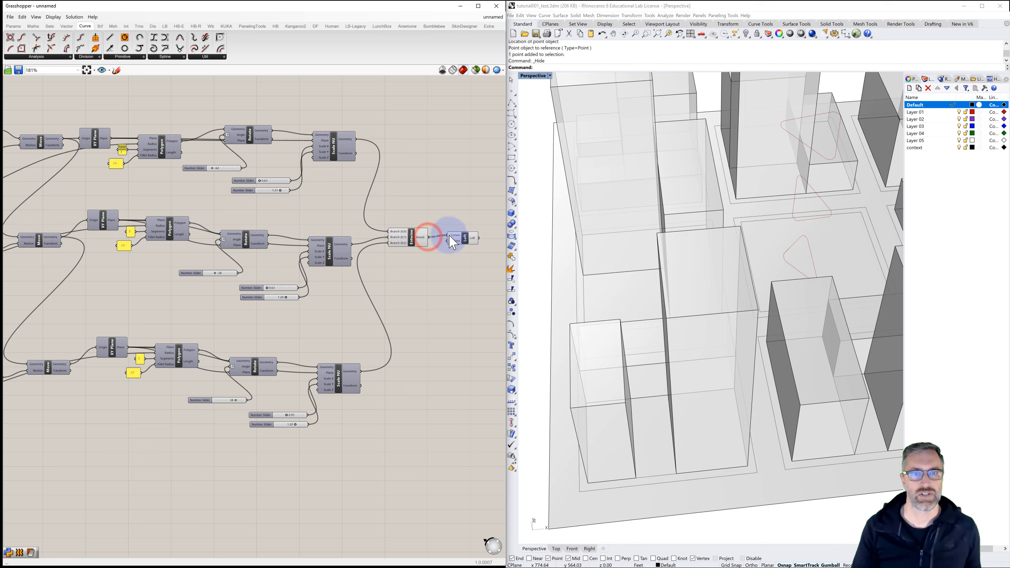
{"action": "right_click", "coordinate": [453, 236]}
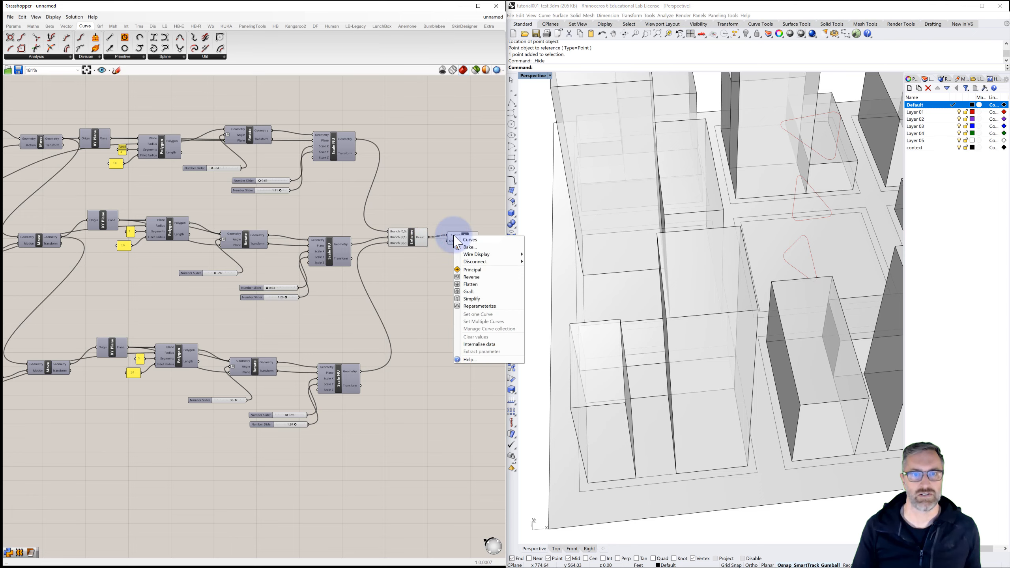
{"action": "left_click", "coordinate": [472, 283]}
{"action": "right_click_drag", "start_coordinate": [764, 238], "coordinate": [482, 235]}
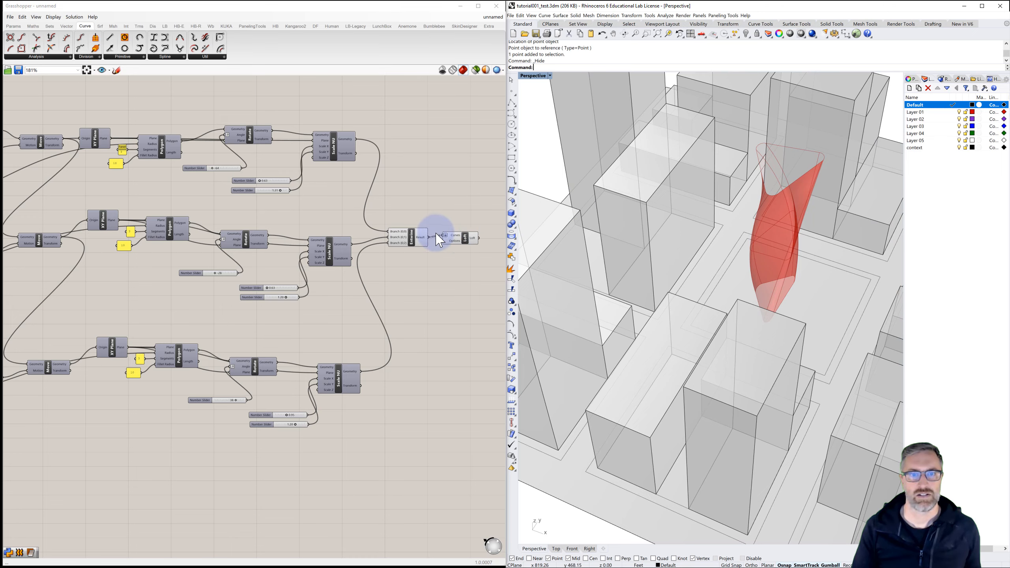
- Select the Loft to highlight the tower surface, and hide the Entwine component's preview
{"action": "left_click", "coordinate": [463, 238]}
{"action": "middle_click", "coordinate": [466, 241]}
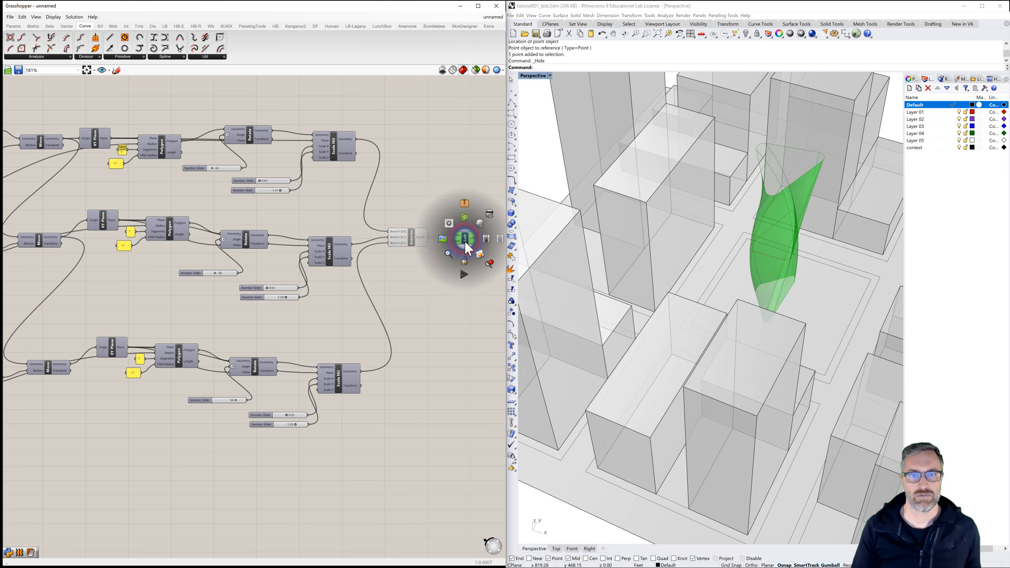
{"action": "left_click", "coordinate": [491, 263]}
{"action": "right_click_drag", "start_coordinate": [692, 340], "coordinate": [641, 320]}
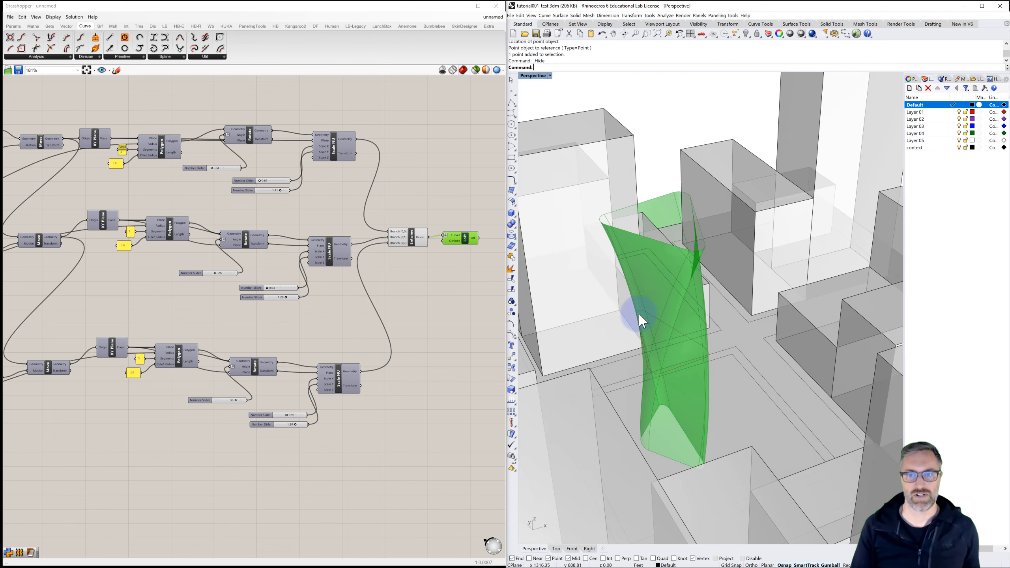
{"action": "left_click", "coordinate": [411, 239]}
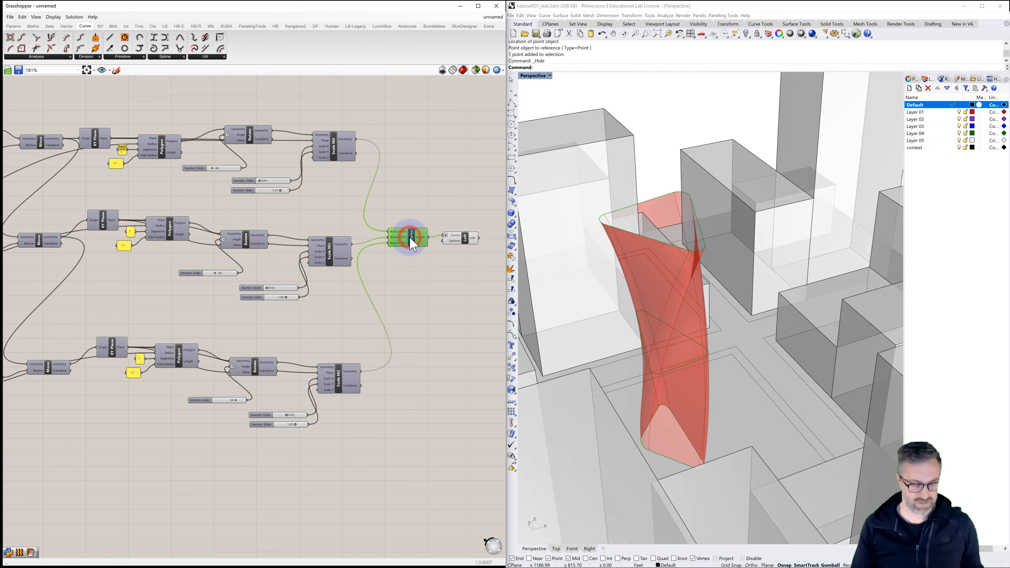
{"action": "right_click_drag", "start_coordinate": [553, 259], "coordinate": [675, 285]}
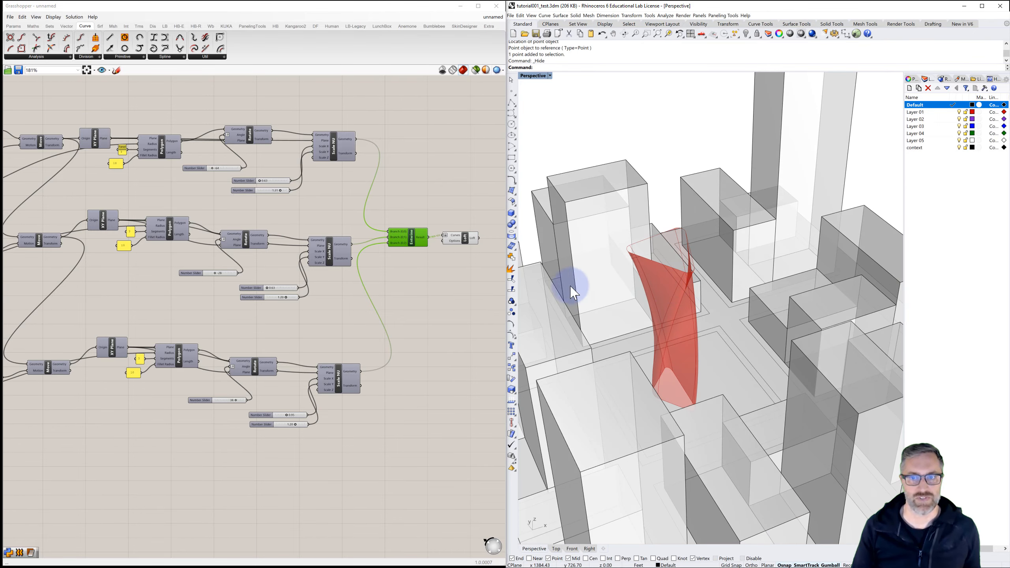
{"action": "right_click_drag", "start_coordinate": [389, 298], "coordinate": [445, 296]}
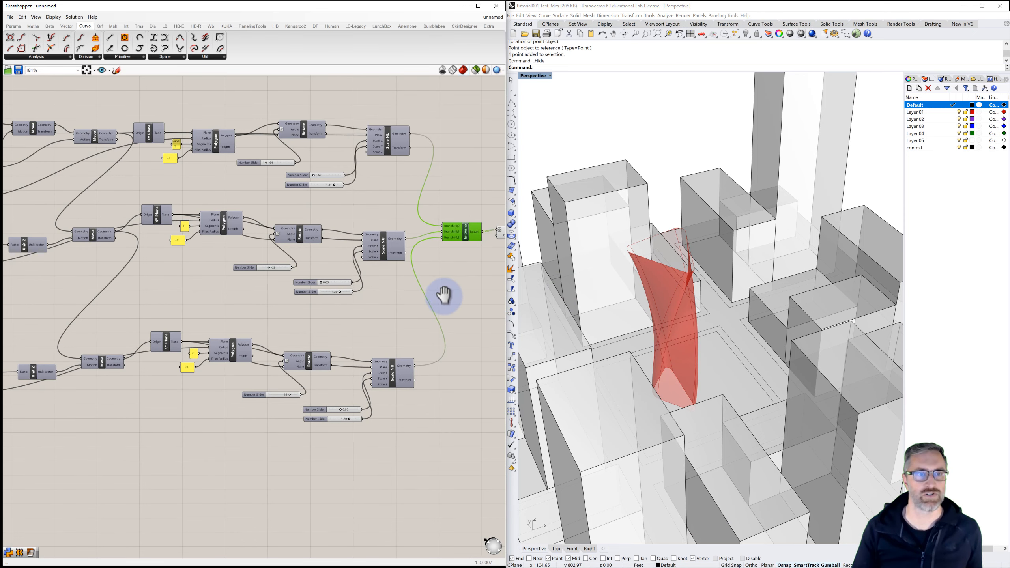
{"action": "right_click_drag", "start_coordinate": [320, 295], "coordinate": [413, 296]}
{"action": "right_click_drag", "start_coordinate": [318, 298], "coordinate": [350, 293]}
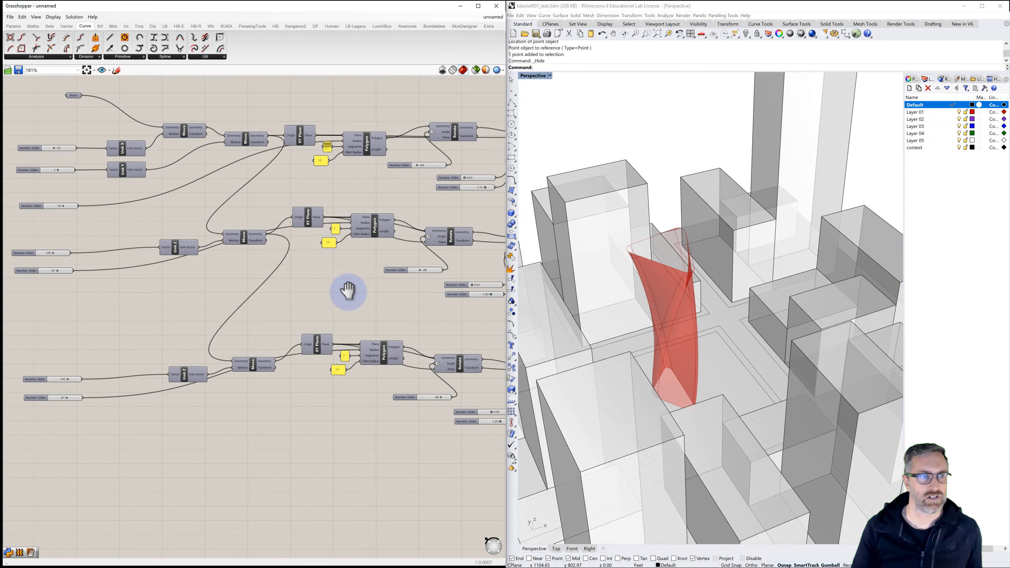
{"action": "scroll", "coordinate": [349, 293], "scroll_direction": "down", "scroll_amount": 2}
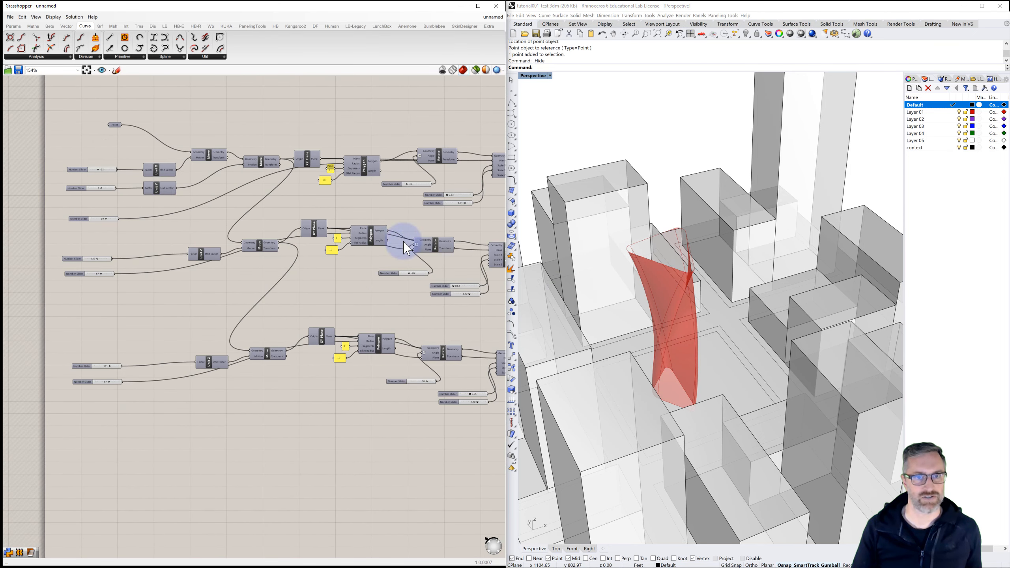
{"action": "left_click", "coordinate": [390, 312]}
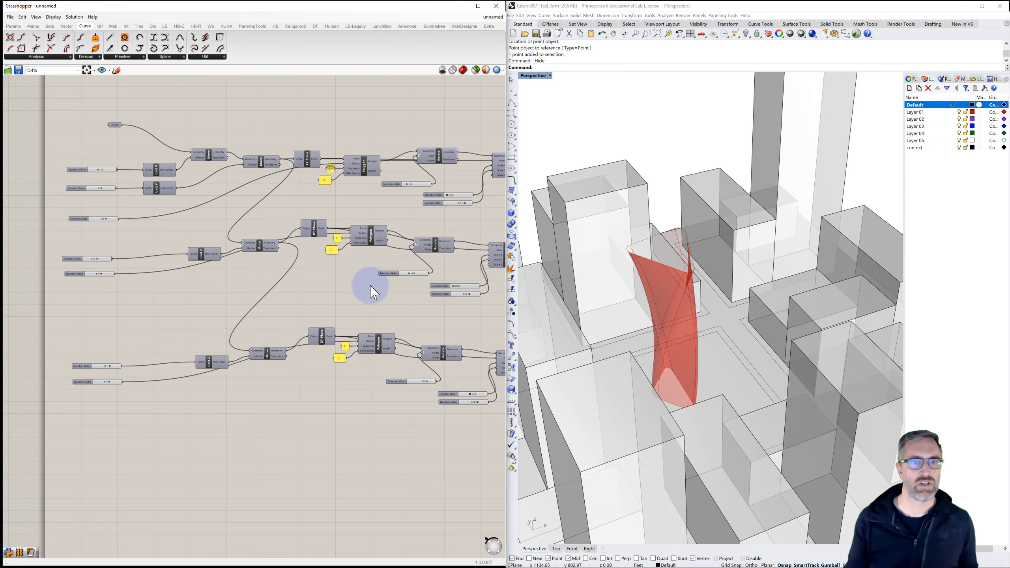
{"action": "right_click_drag", "start_coordinate": [360, 283], "coordinate": [343, 276]}
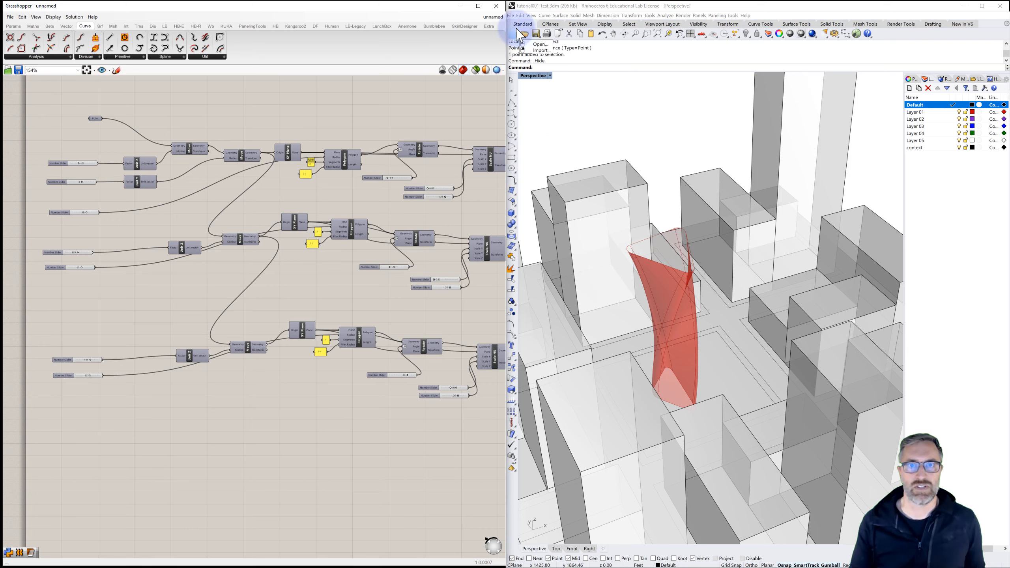
- Switch to Rhino and save the model under the new name tutorial010a in the sunBlock folder
{"action": "left_click", "coordinate": [510, 16]}
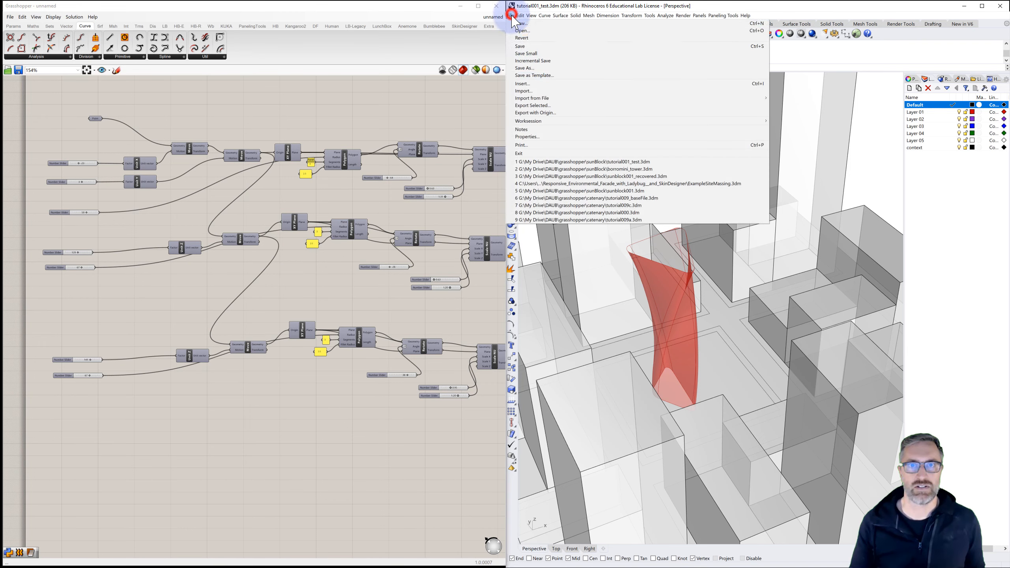
{"action": "left_click", "coordinate": [524, 68]}
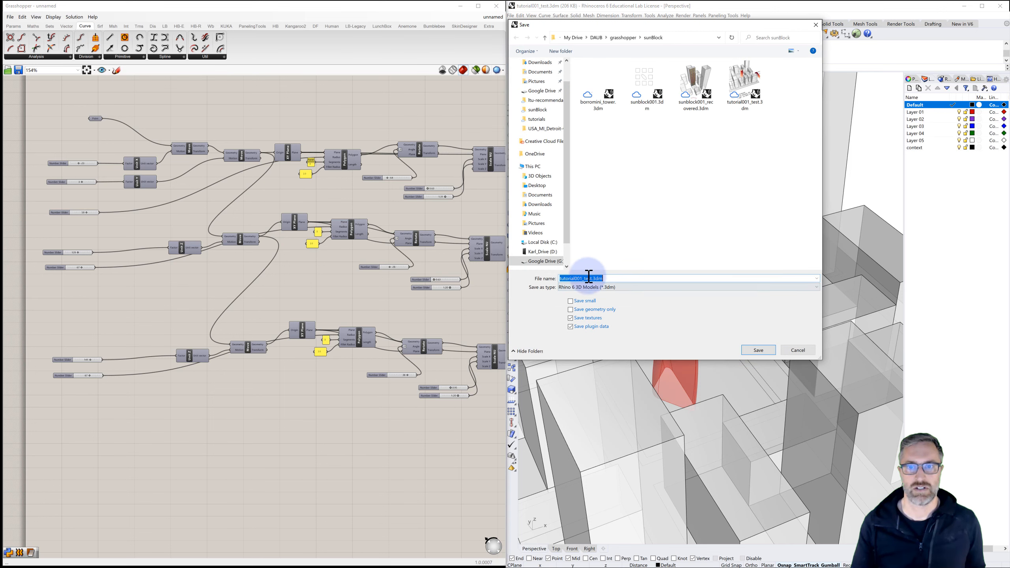
{"action": "left_click", "coordinate": [581, 278]}
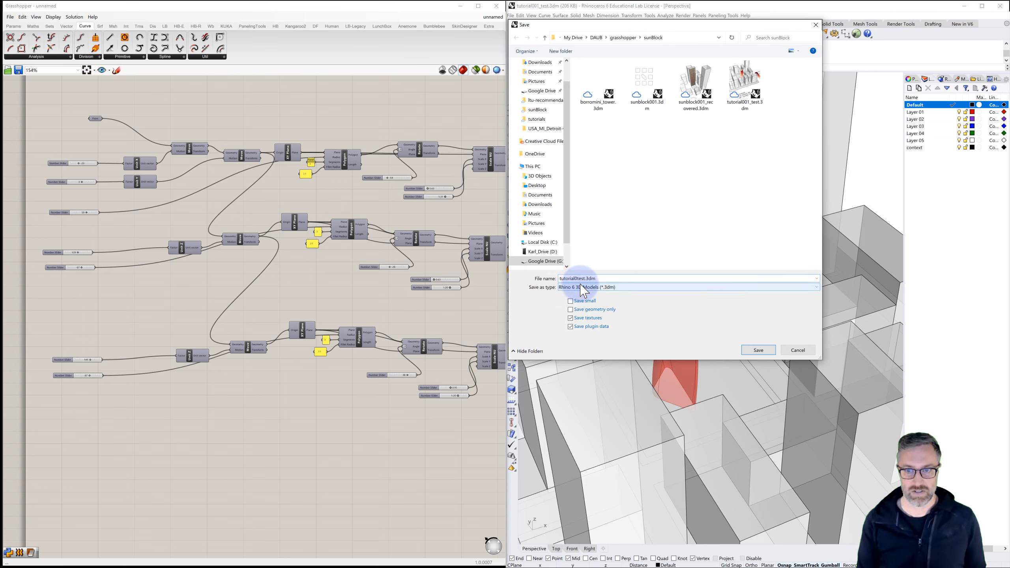
{"action": "key", "text": "Delete"}
{"action": "key", "text": "Delete"}
{"action": "key", "text": "Delete"}
{"action": "key", "text": "Delete"}
{"action": "key", "text": "Delete"}
{"action": "key", "text": "Delete"}
{"action": "key", "text": "Delete"}
{"action": "type", "text": "10a"}
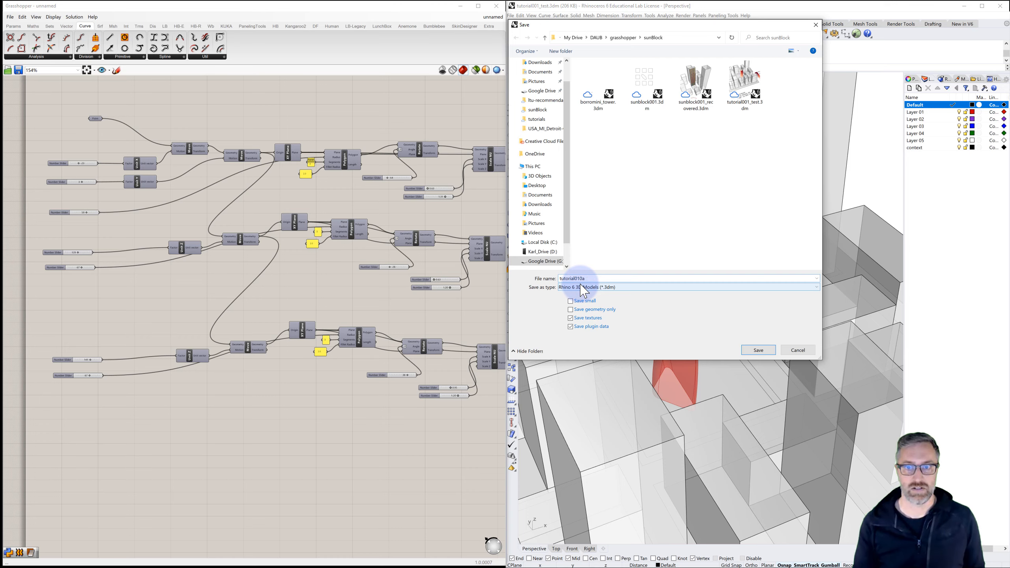
{"action": "left_click", "coordinate": [759, 351]}
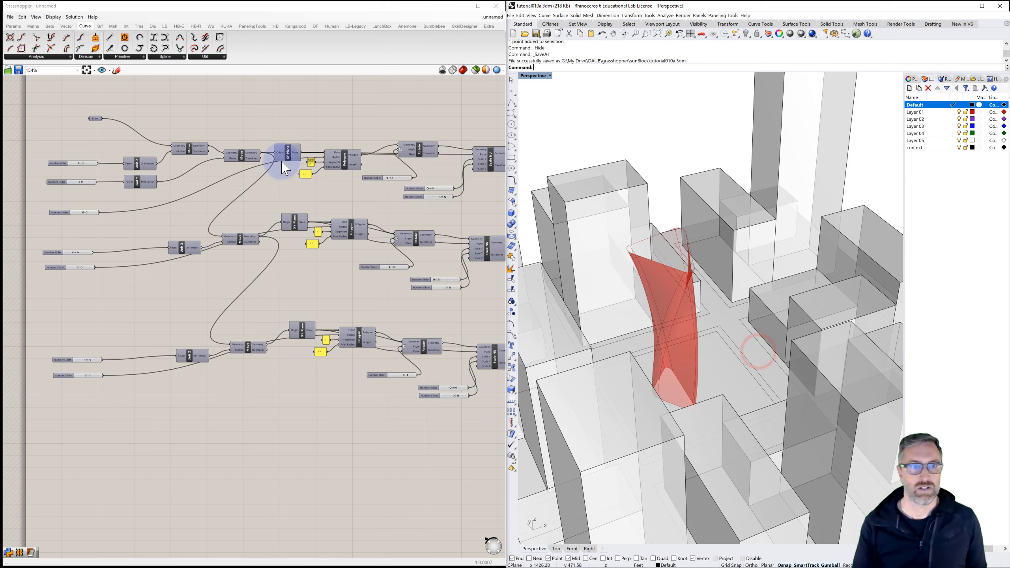
- Switch to Grasshopper and save the definition as tutorial010a in the sunBlock folder
{"action": "left_click", "coordinate": [9, 16]}
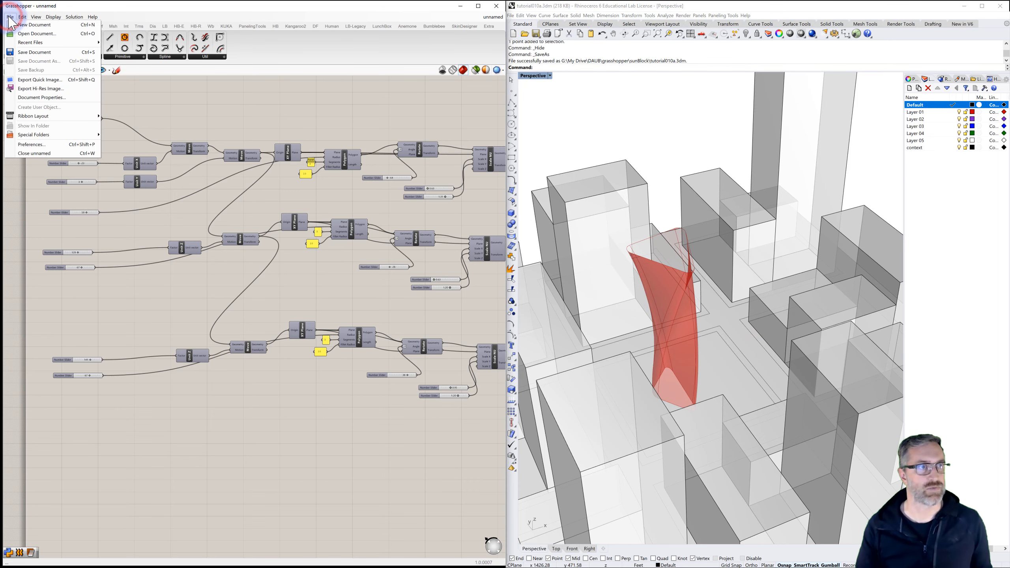
{"action": "left_click", "coordinate": [36, 52]}
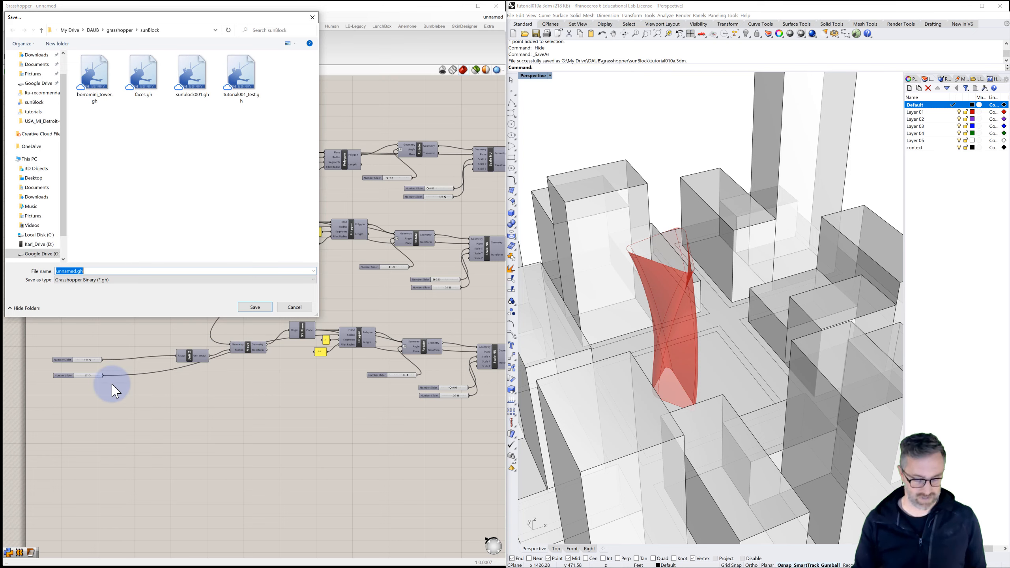
{"action": "type", "text": "tutorial"}
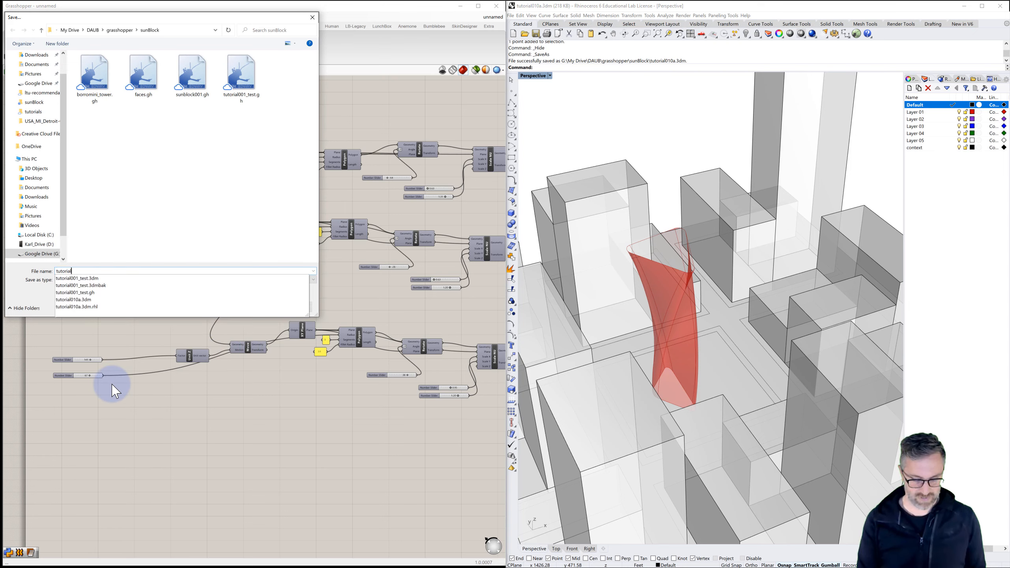
{"action": "type", "text": "010a"}
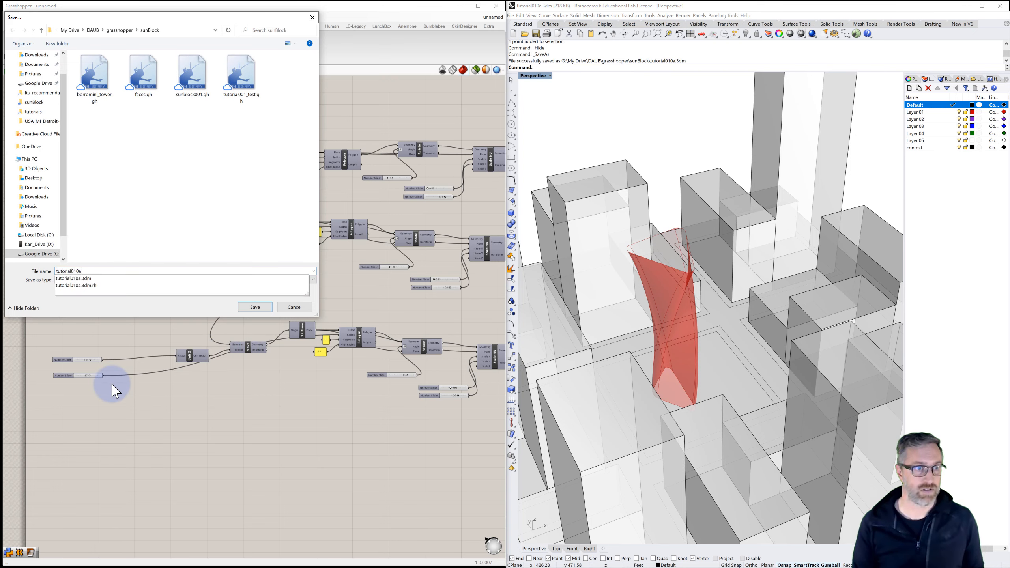
{"action": "left_click", "coordinate": [211, 223]}
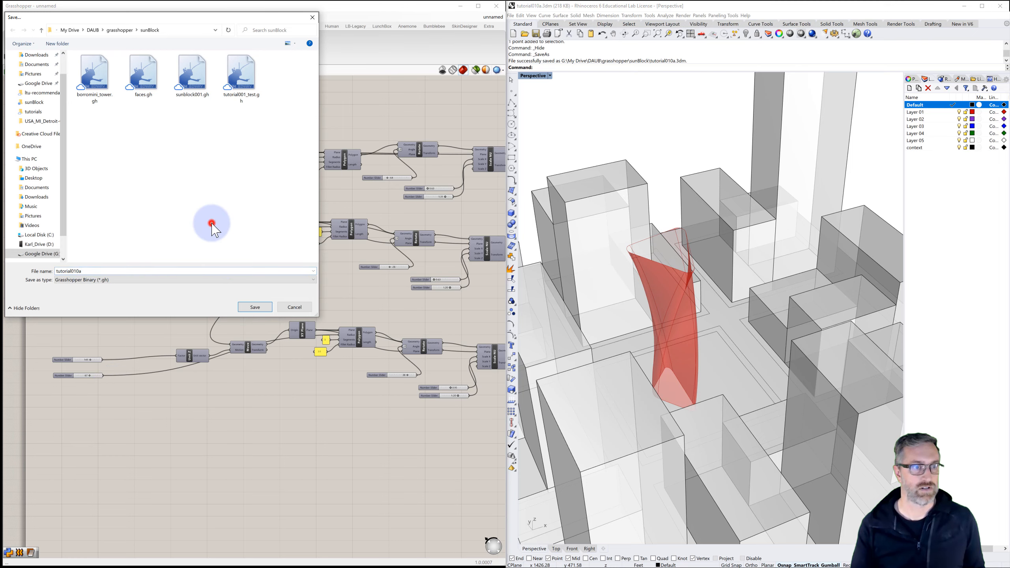
{"action": "left_click", "coordinate": [254, 306]}
- Examine the overall layout of the definition and the highlighted lofted tower among the context buildings
{"action": "right_click_drag", "start_coordinate": [331, 300], "coordinate": [243, 300]}
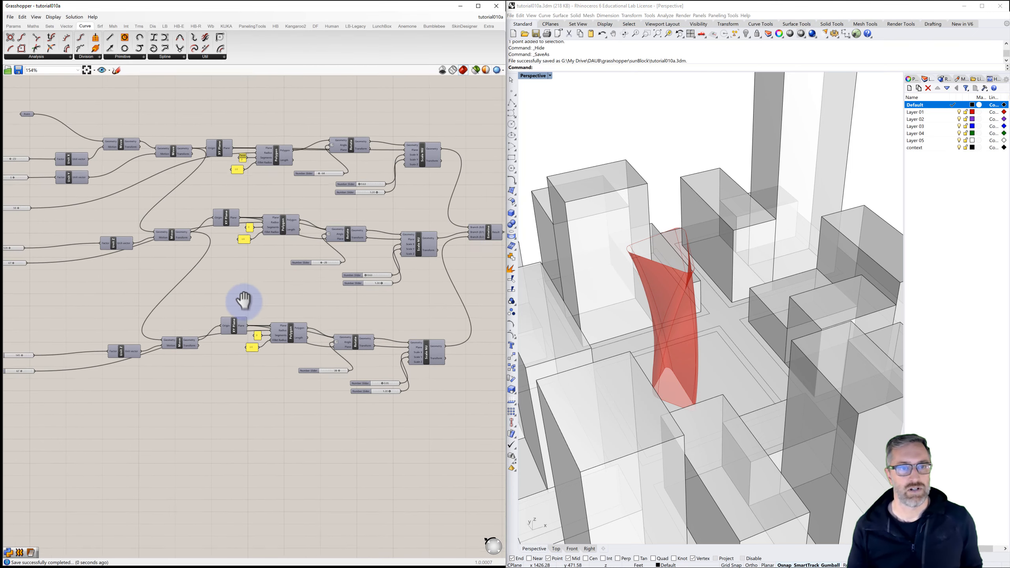
{"action": "scroll", "coordinate": [243, 301], "scroll_direction": "down", "scroll_amount": 3}
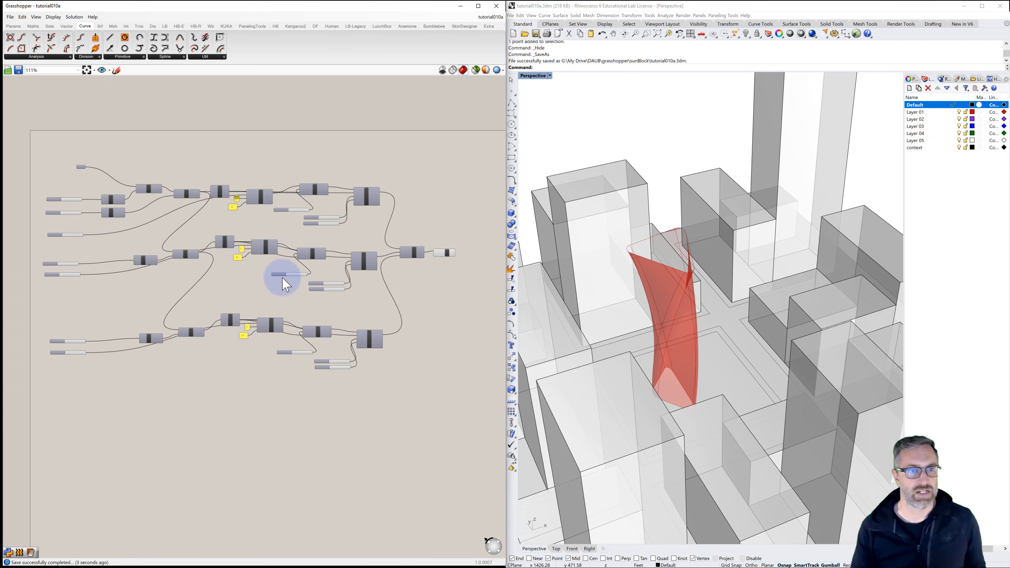
{"action": "mouse_move", "coordinate": [697, 335]}
{"action": "right_mouse_down"}
{"action": "mouse_move", "coordinate": [667, 330]}
{"action": "mouse_move", "coordinate": [681, 334]}
{"action": "right_mouse_up"}
{"action": "left_click", "coordinate": [446, 253]}
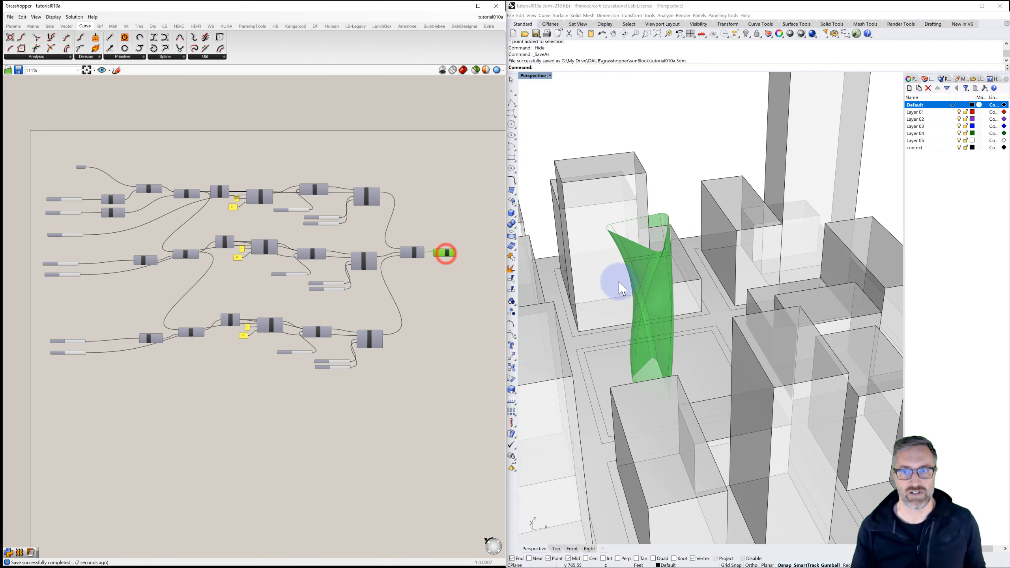
{"action": "mouse_move", "coordinate": [619, 284]}
{"action": "right_mouse_down"}
{"action": "mouse_move", "coordinate": [652, 295]}
{"action": "mouse_move", "coordinate": [605, 282]}
{"action": "mouse_move", "coordinate": [622, 287]}
{"action": "right_mouse_up"}
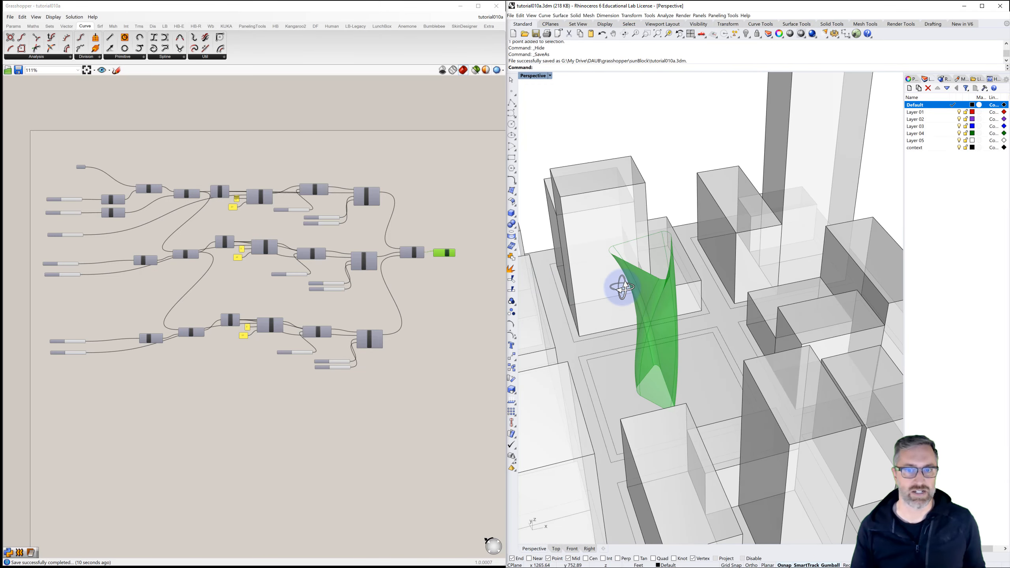
{"action": "left_click", "coordinate": [482, 286]}
{"action": "right_click_drag", "start_coordinate": [467, 287], "coordinate": [441, 288]}
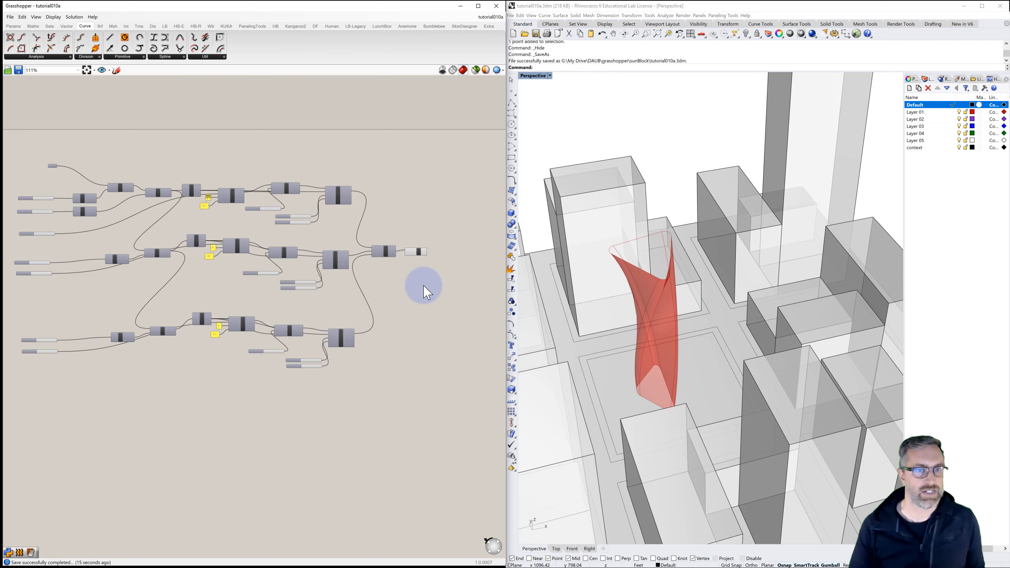
{"action": "scroll", "coordinate": [412, 287], "scroll_direction": "down", "scroll_amount": 2}
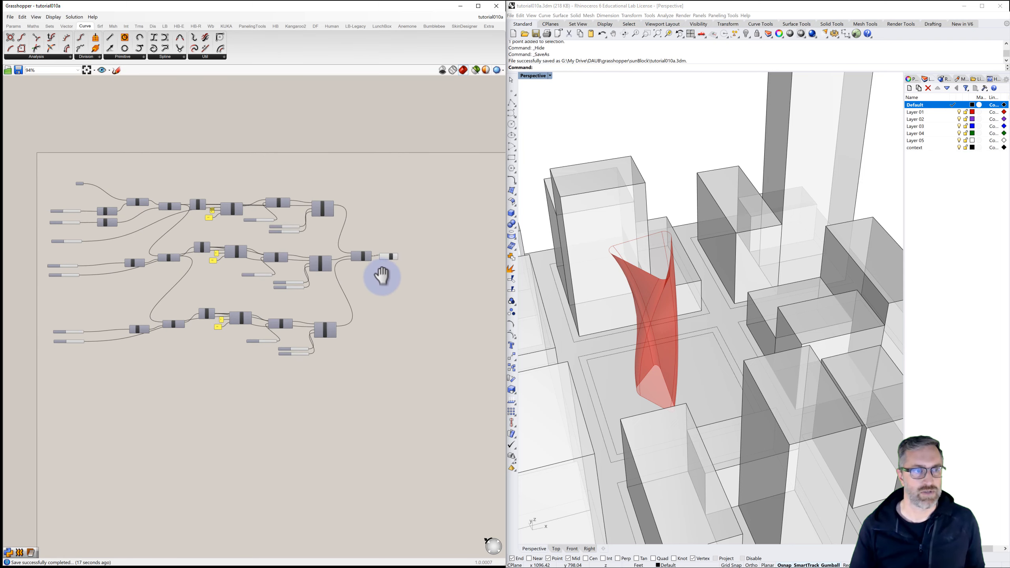